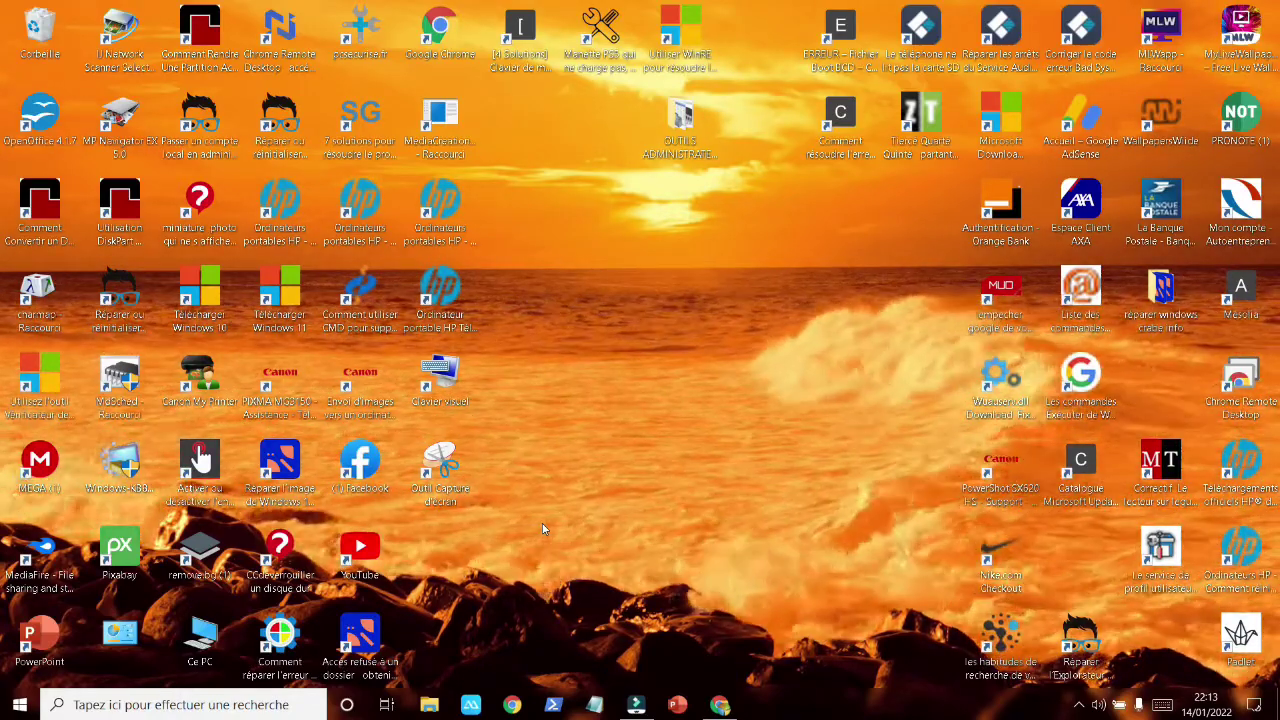
# Open the user's temporary files folder with the Run command %temp% and maximize its window
pyautogui.press('super+r')
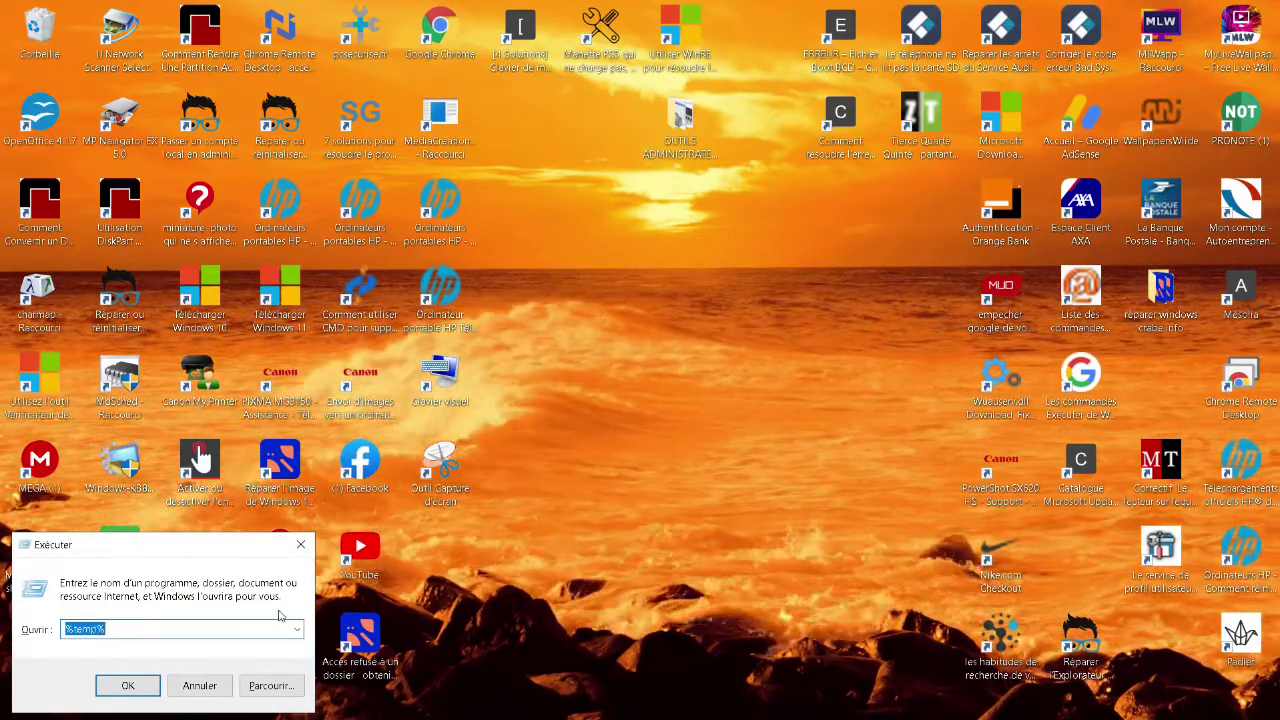
pyautogui.click(243, 545)
pyautogui.moveTo(662, 376); pyautogui.dragTo(795, 307)
pyautogui.click(706, 391)
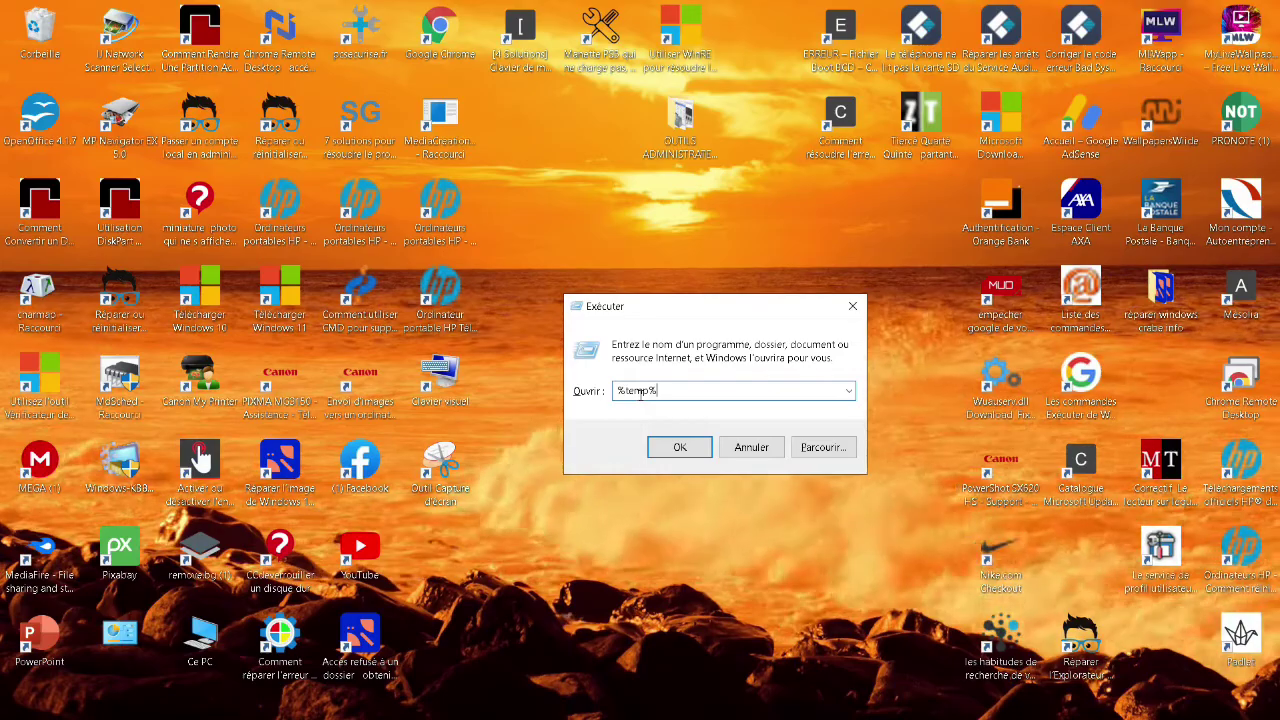
pyautogui.click(679, 448)
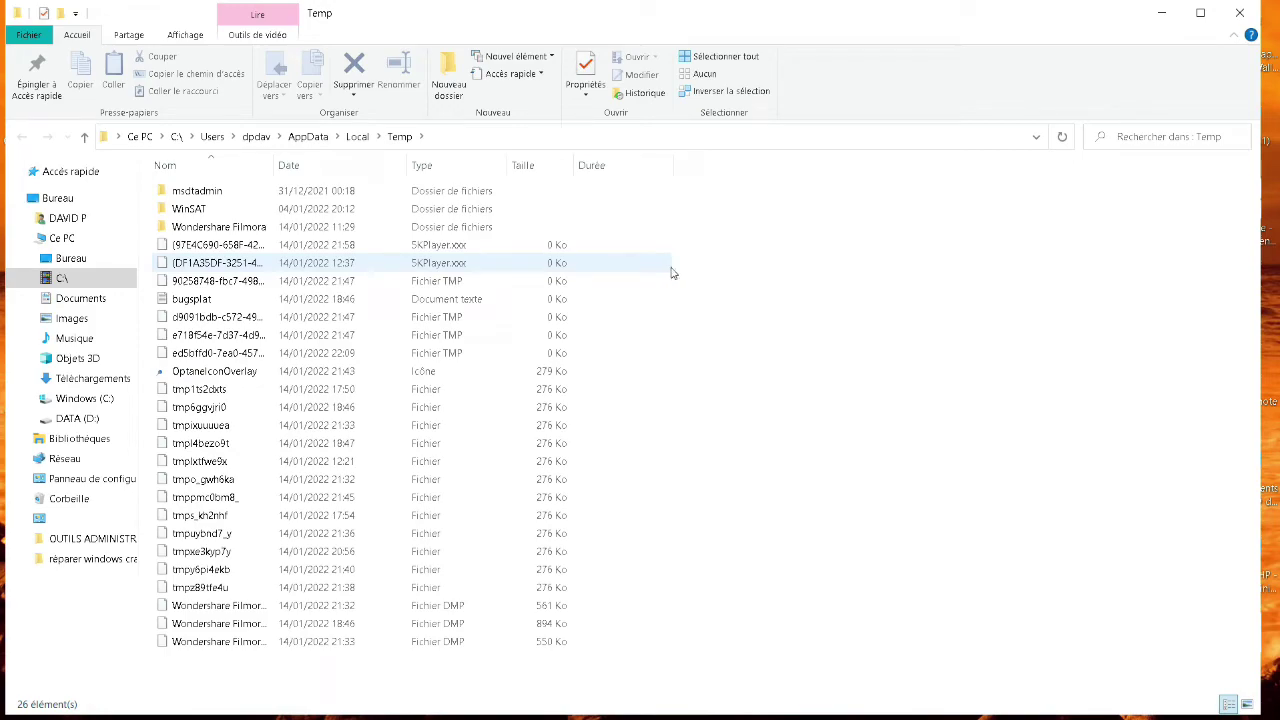
pyautogui.click(1201, 13)
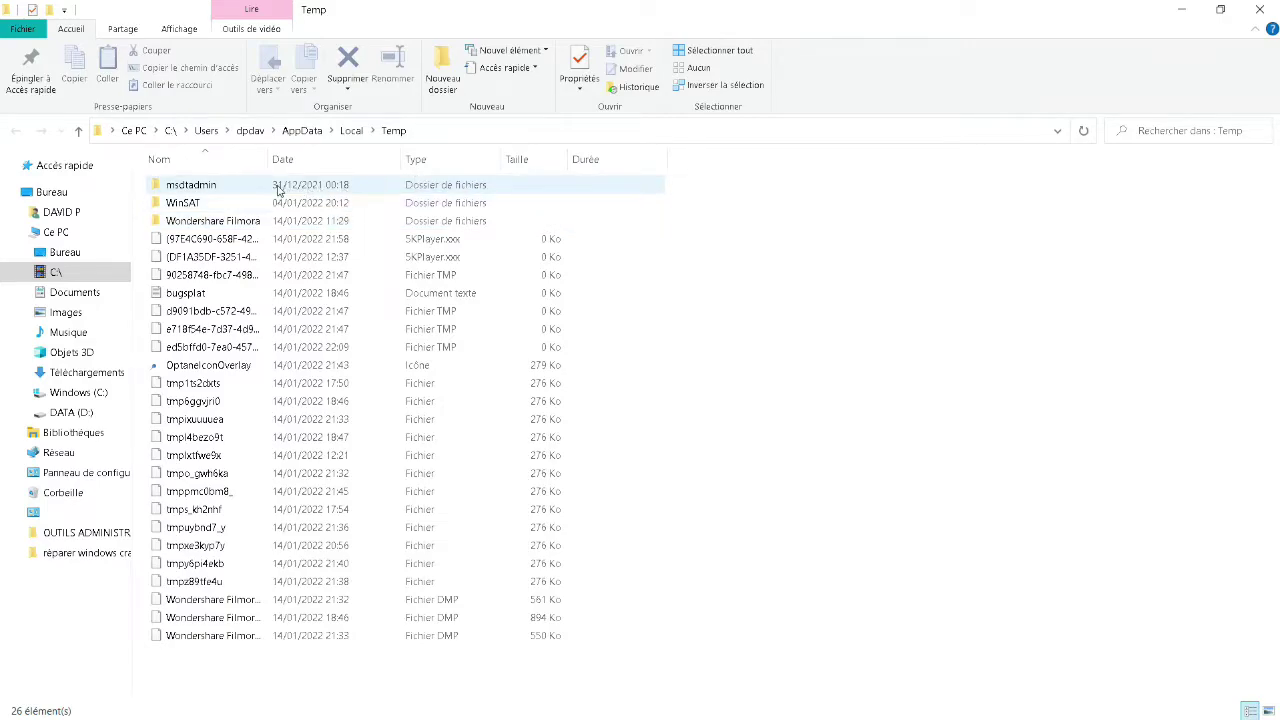
# Delete all items in the user's Temp folder, applying administrator approval to all, retrying files in use, and cancelling for those still locked
pyautogui.click(285, 220)
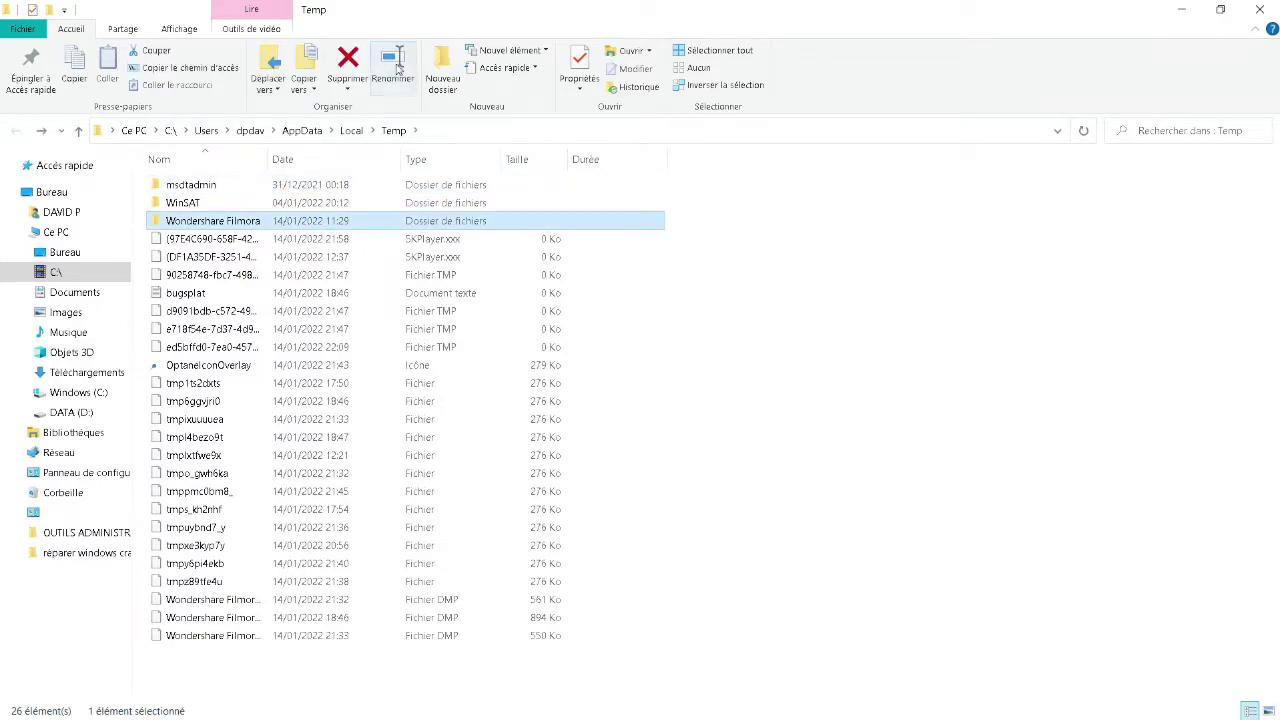
pyautogui.click(716, 50)
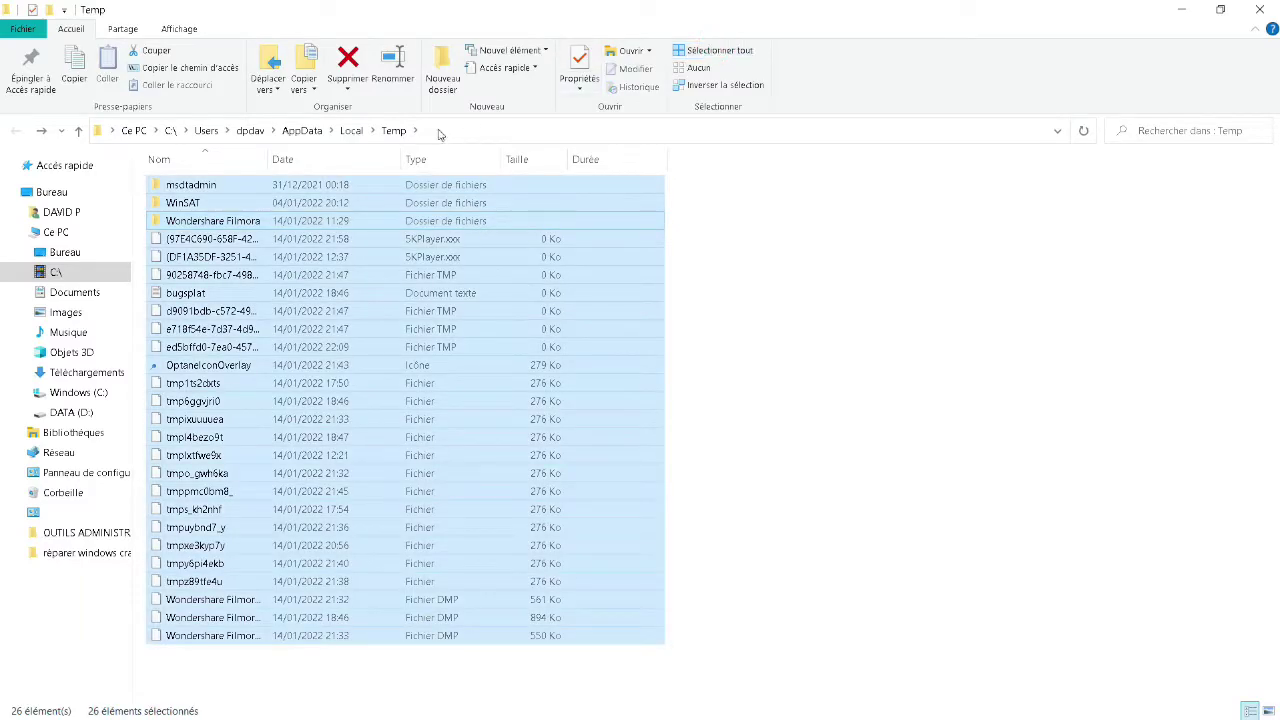
pyautogui.click(341, 77)
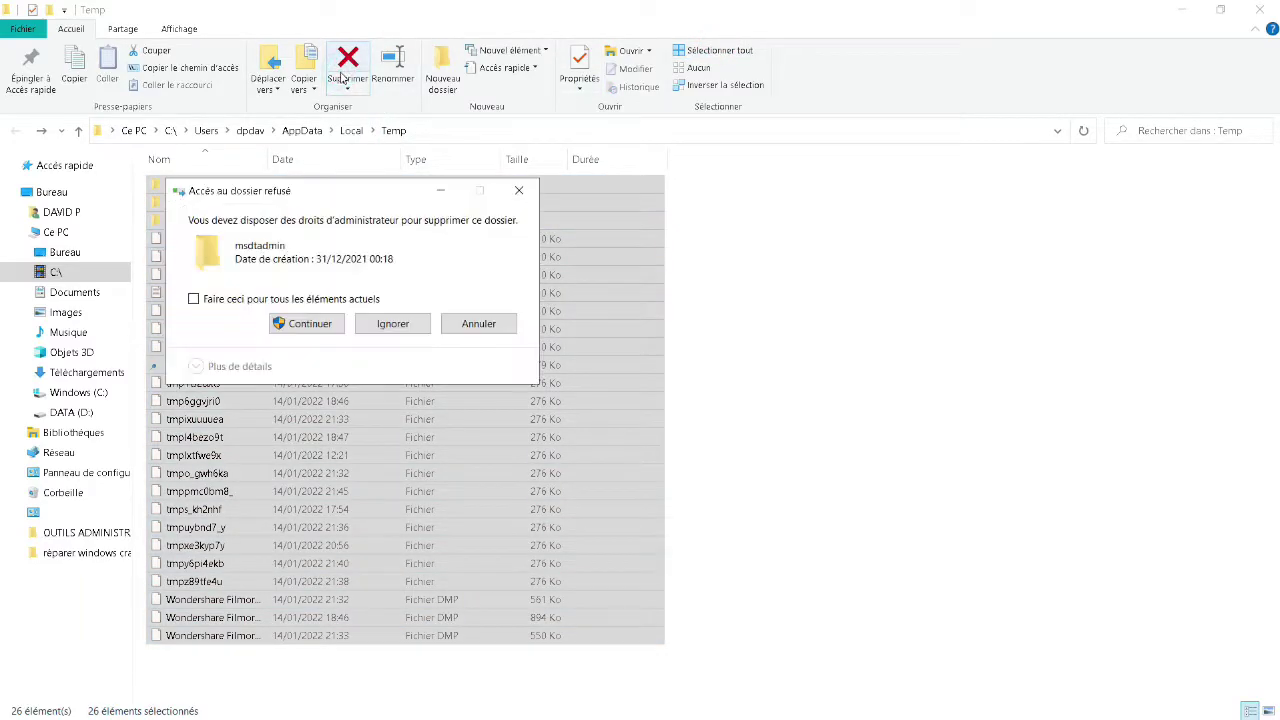
pyautogui.click(194, 300)
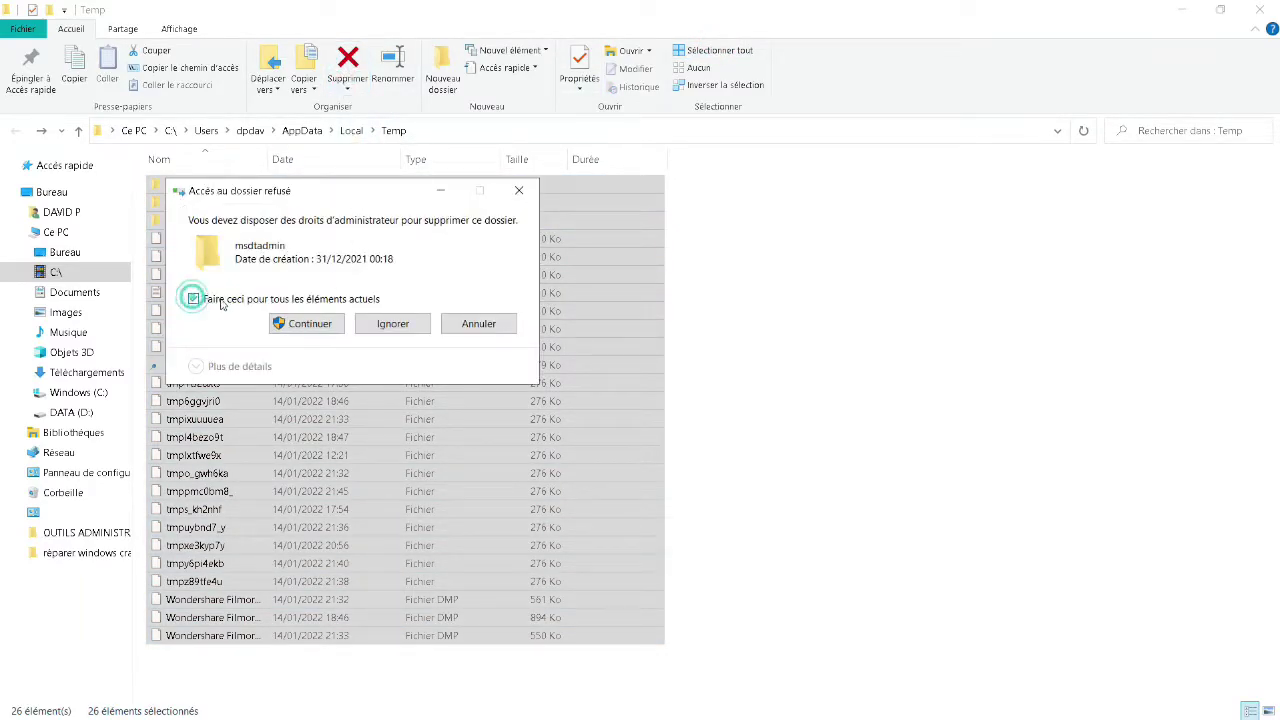
pyautogui.click(309, 326)
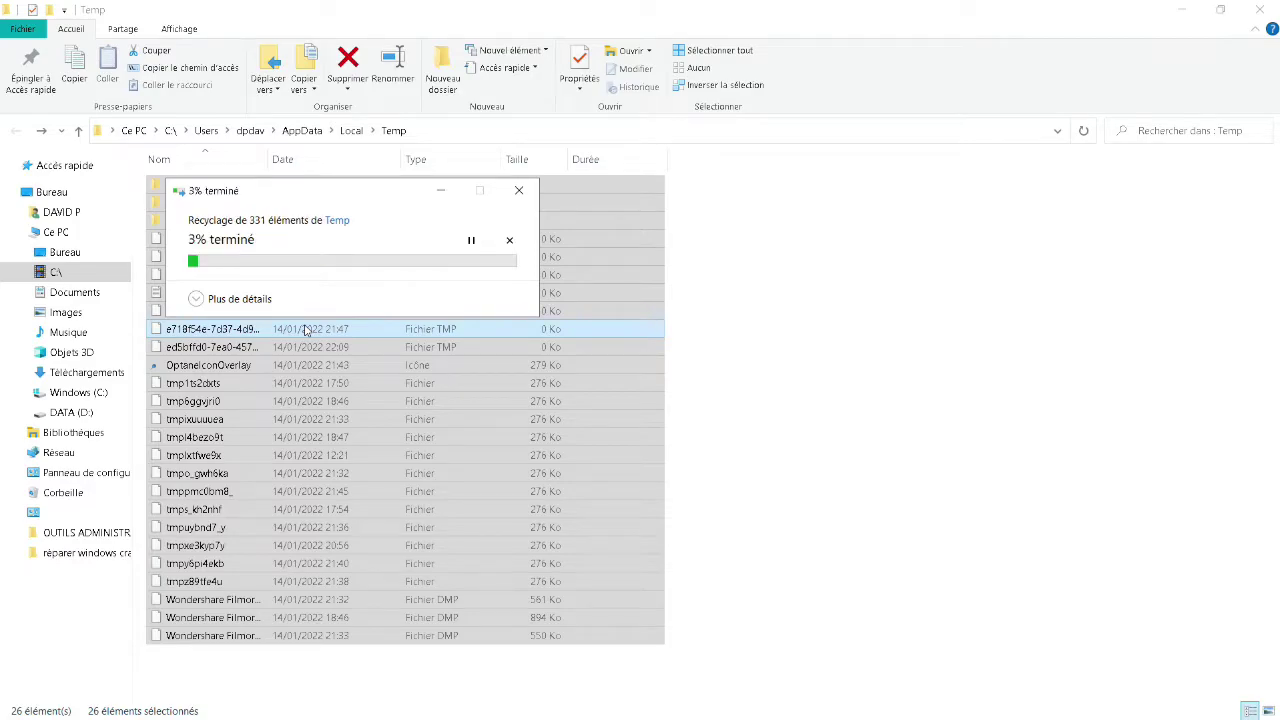
pyautogui.click(194, 350)
pyautogui.click(311, 376)
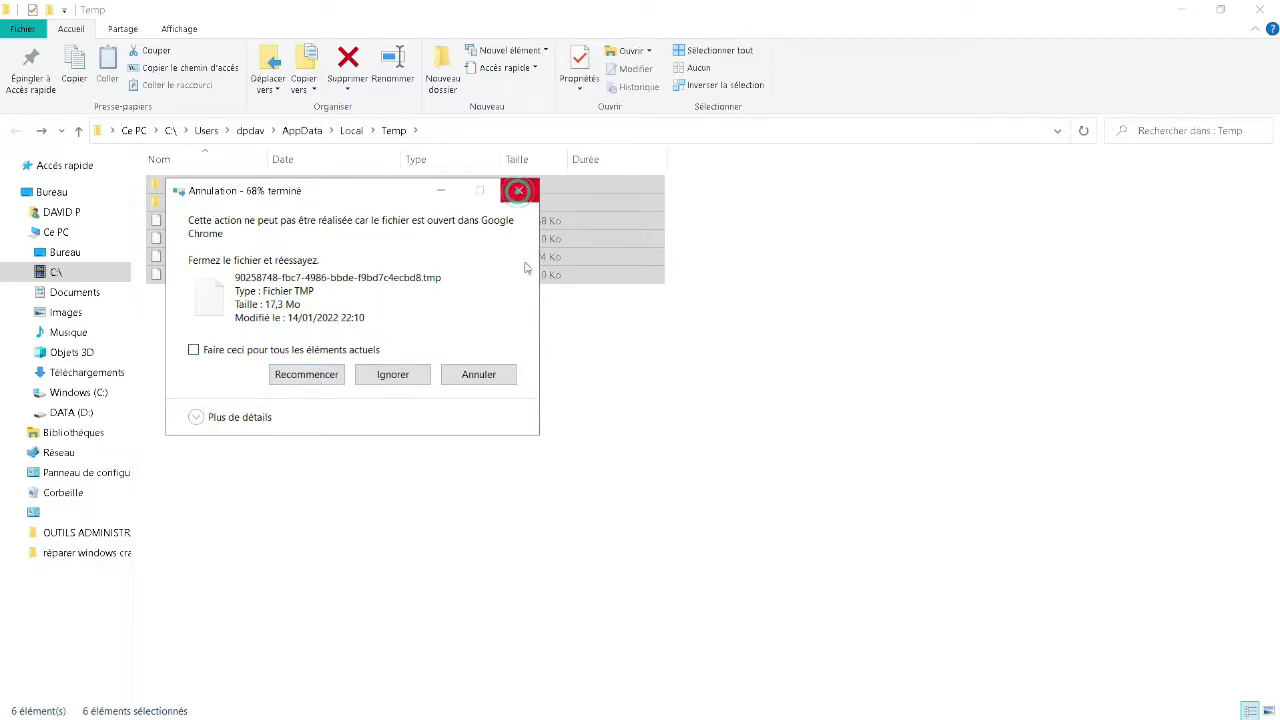
pyautogui.click(519, 193)
pyautogui.click(505, 385)
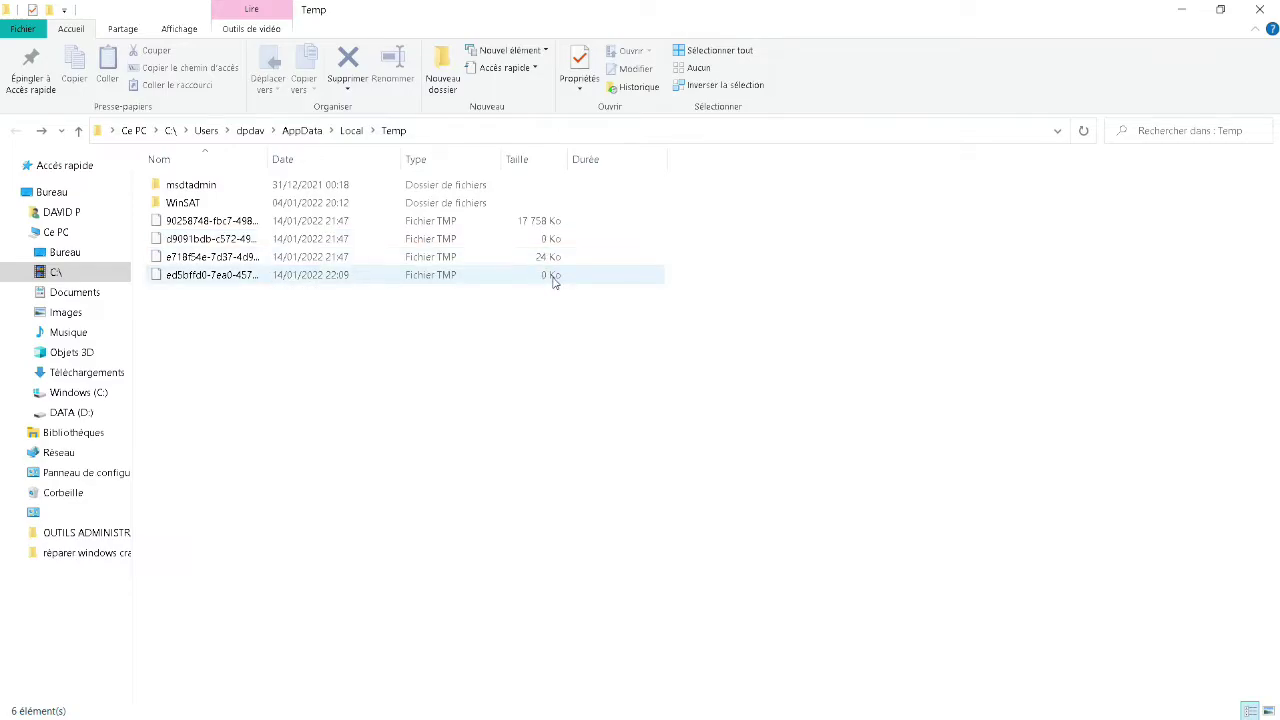
# Delete the remaining items in the user's Temp folder again, including msdtadmin and WinSAT, and close the folder window
pyautogui.moveTo(146, 177); pyautogui.dragTo(212, 300)
pyautogui.rightClick(269, 255)
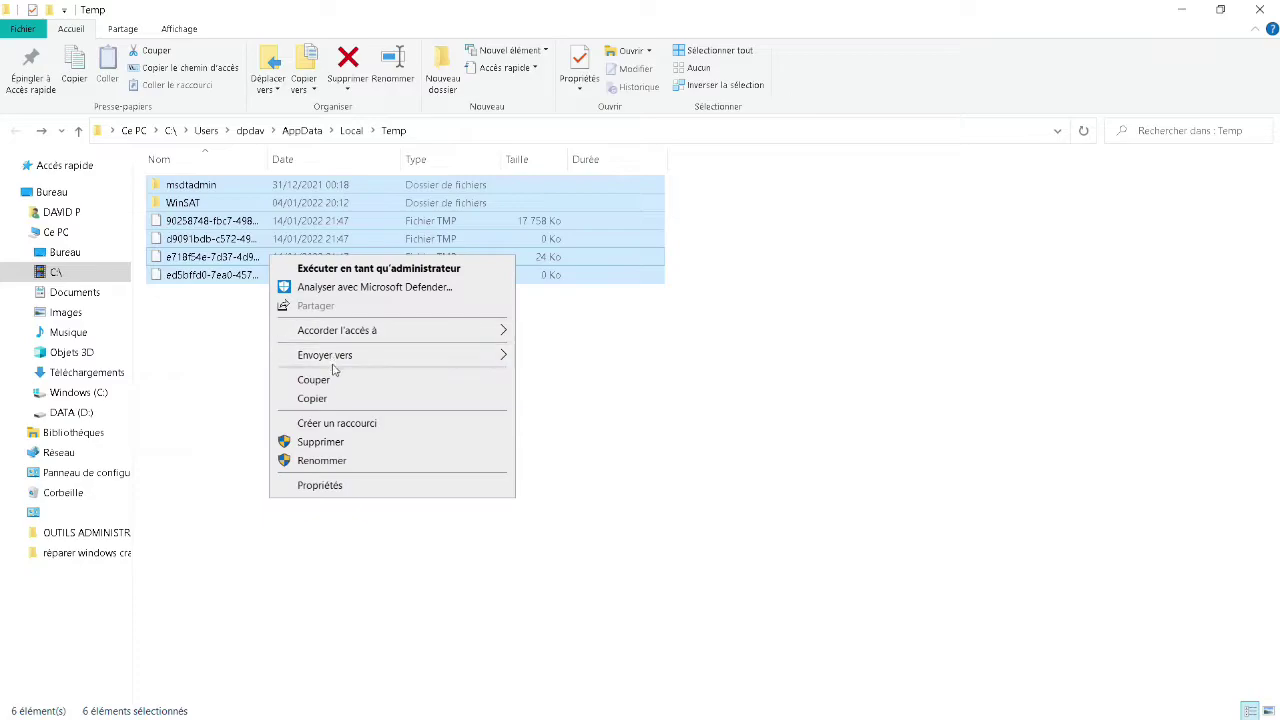
pyautogui.click(331, 443)
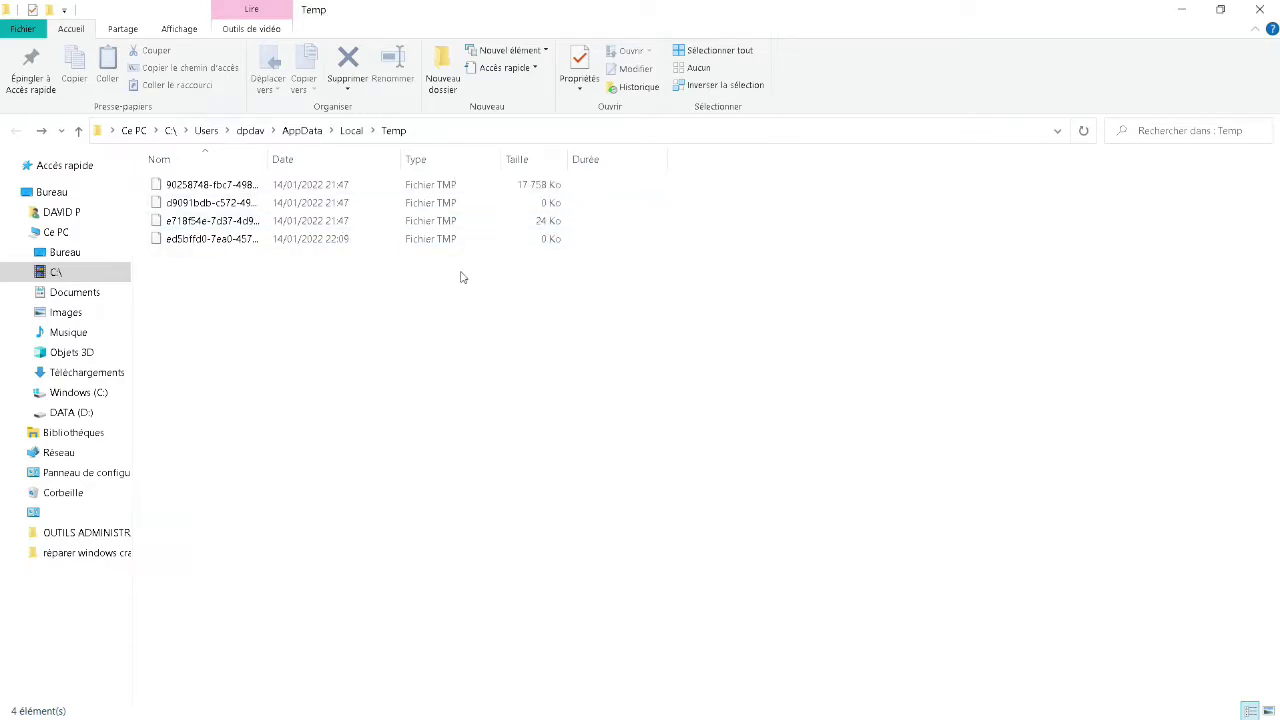
pyautogui.click(1256, 10)
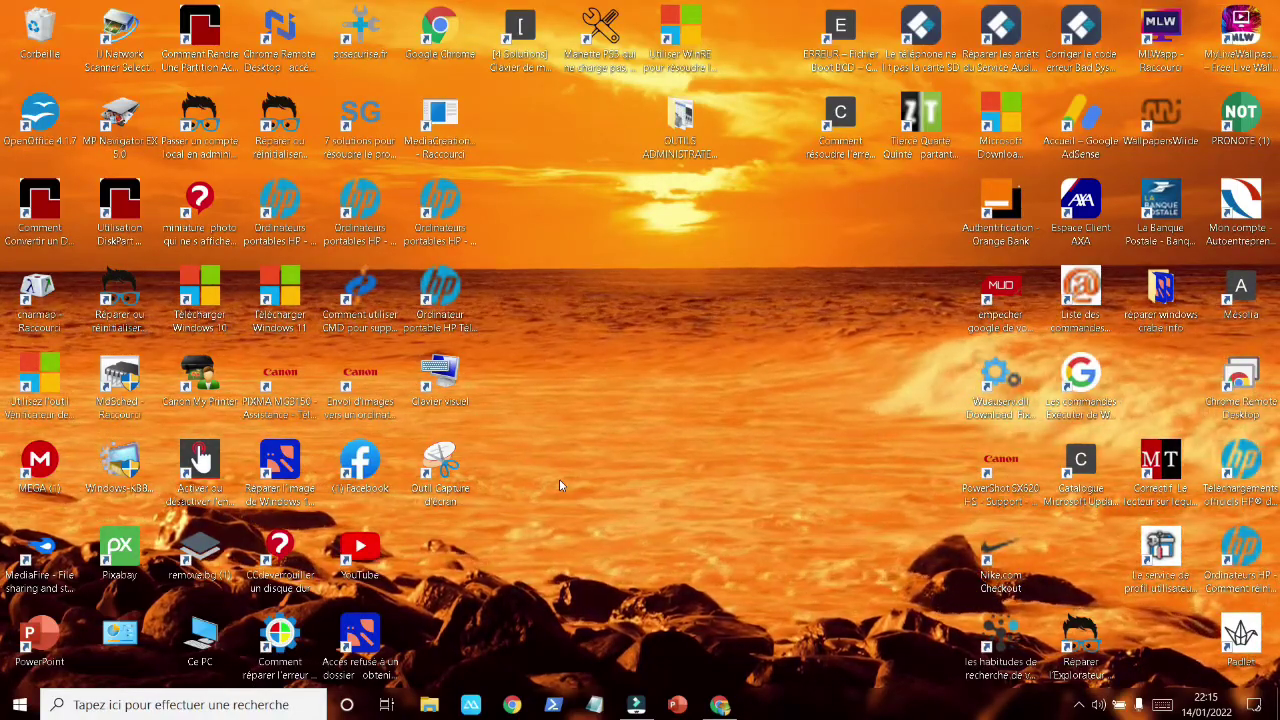
# Open the Windows Temp folder by choosing the earlier command temp in the Run dialog
pyautogui.press('super+r')
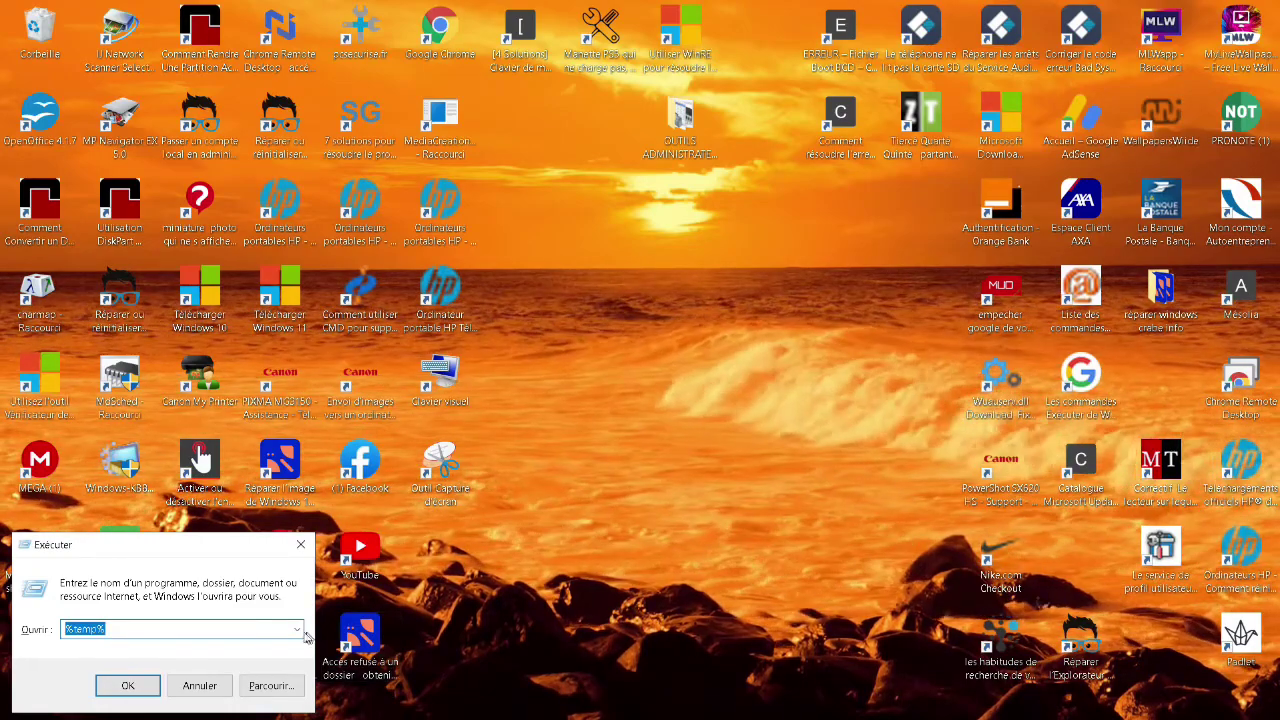
pyautogui.moveTo(555, 548); pyautogui.dragTo(795, 395)
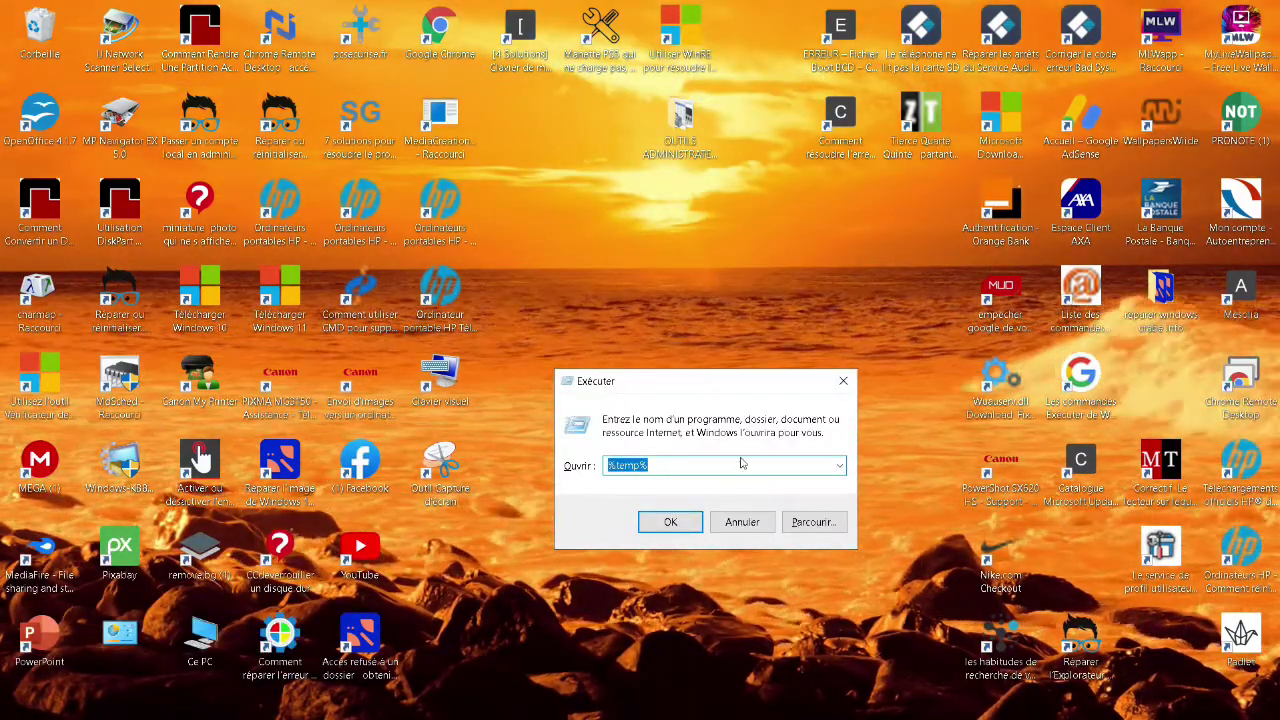
pyautogui.click(840, 469)
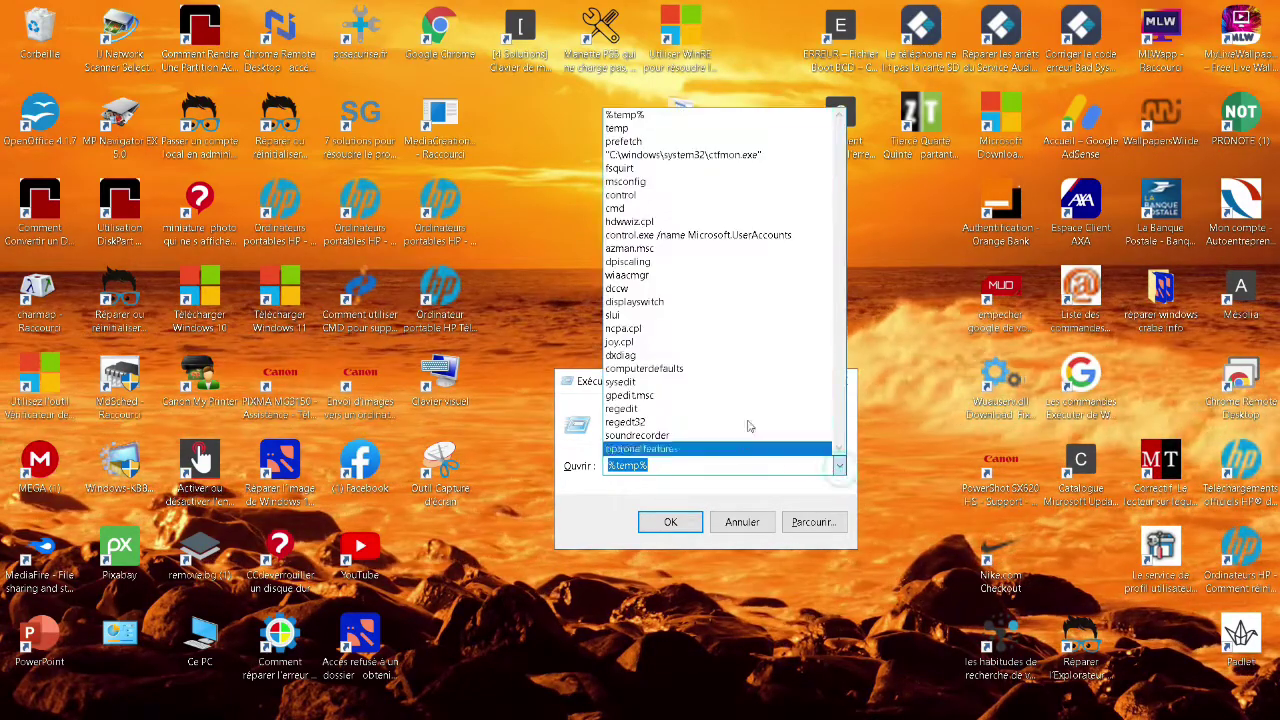
pyautogui.click(627, 130)
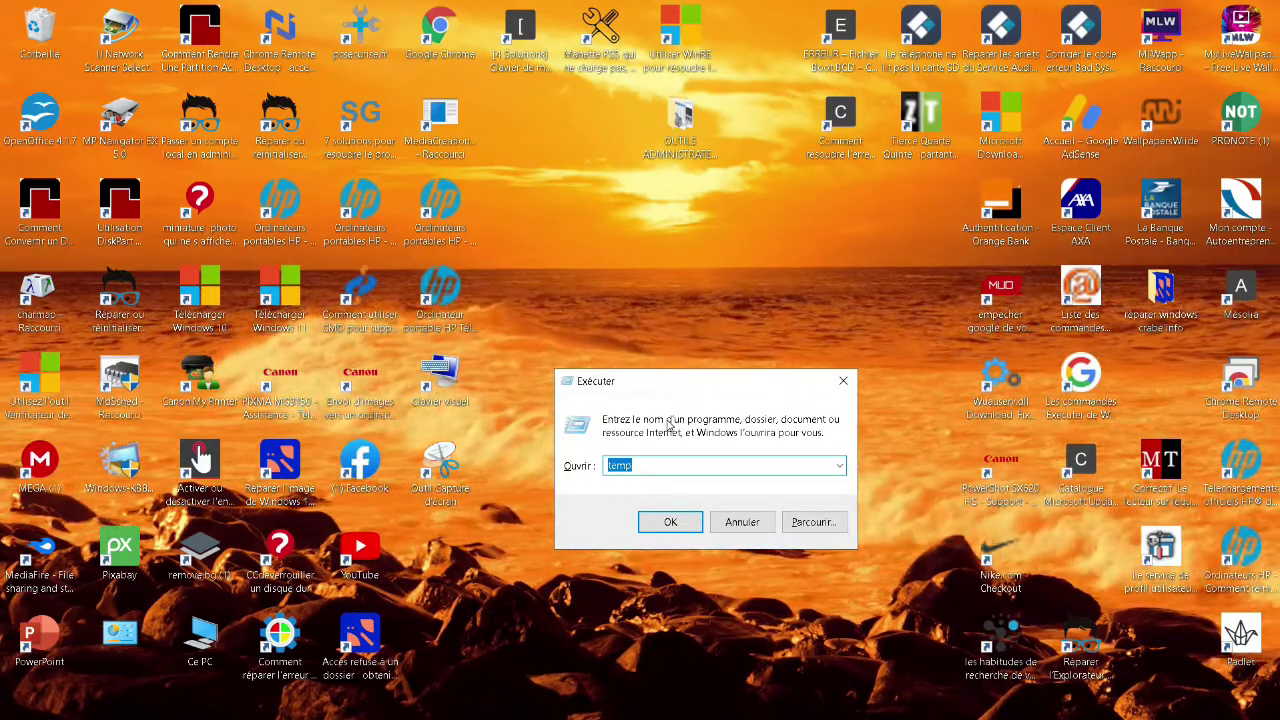
pyautogui.click(688, 466)
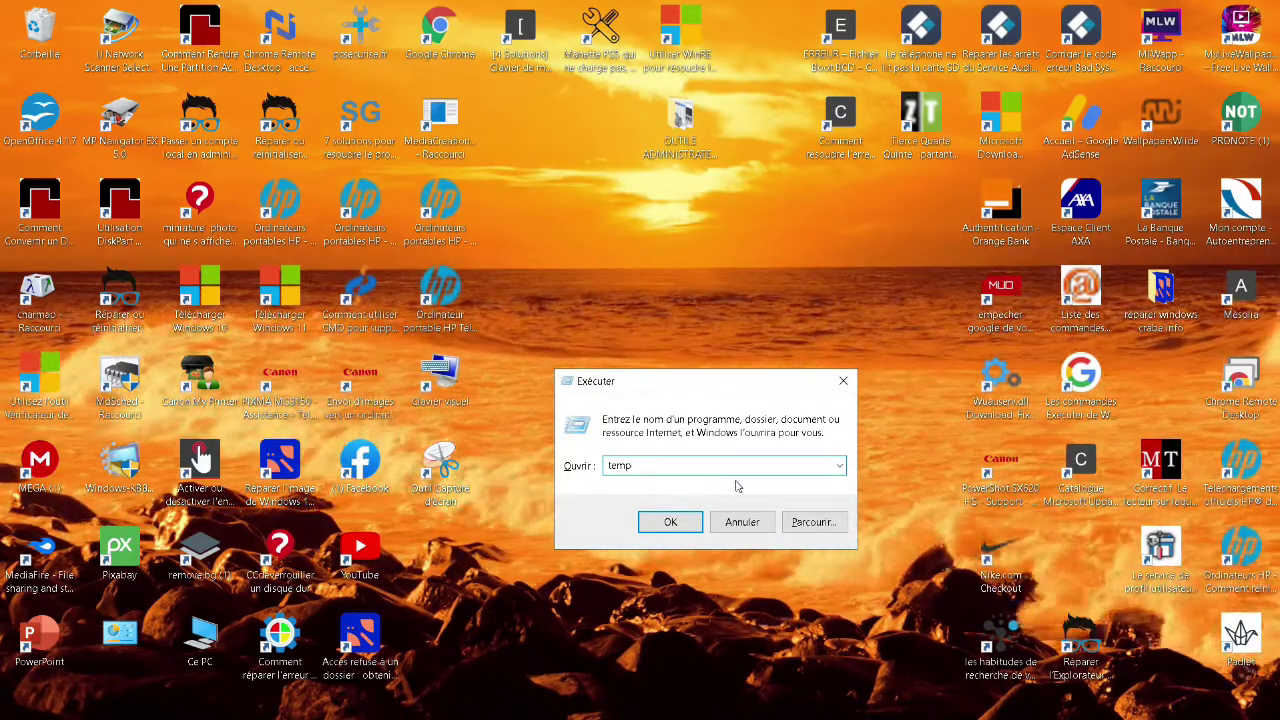
pyautogui.click(670, 521)
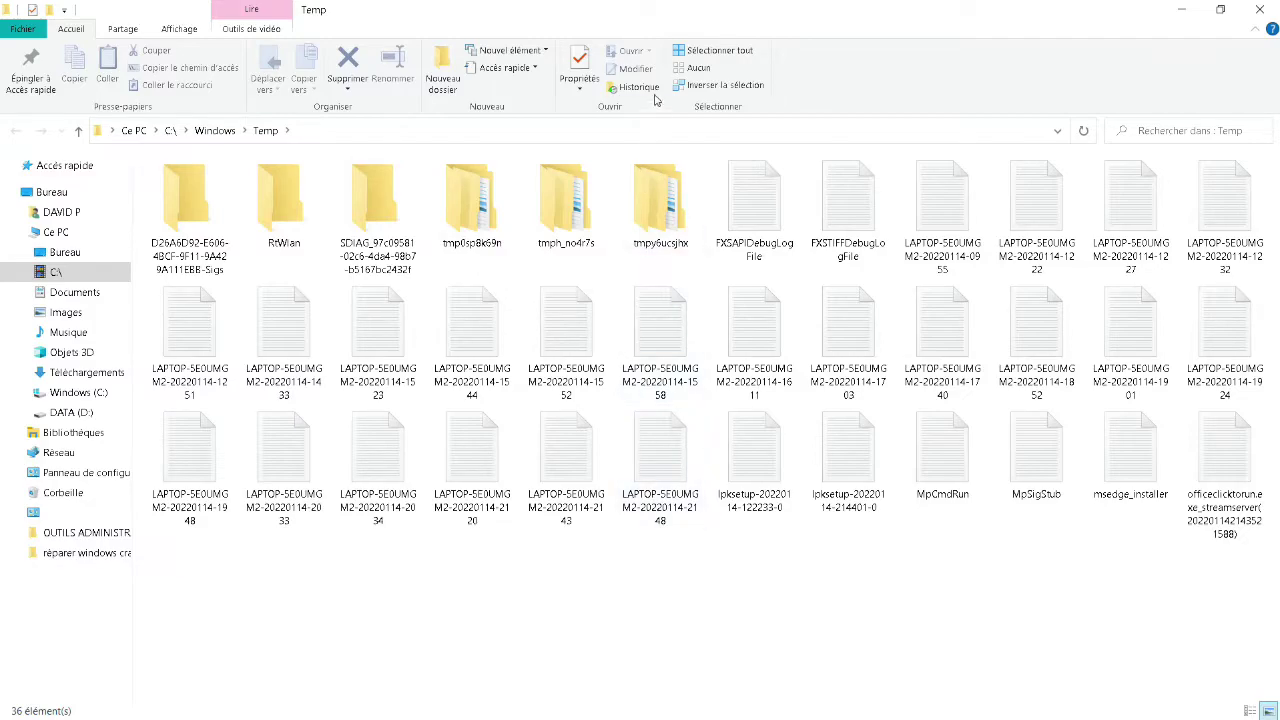
# Delete everything in C:\Windows\Temp with administrator approval for all items, skip out of the locked files, and delete the leftover SDIAG folder
pyautogui.click(712, 50)
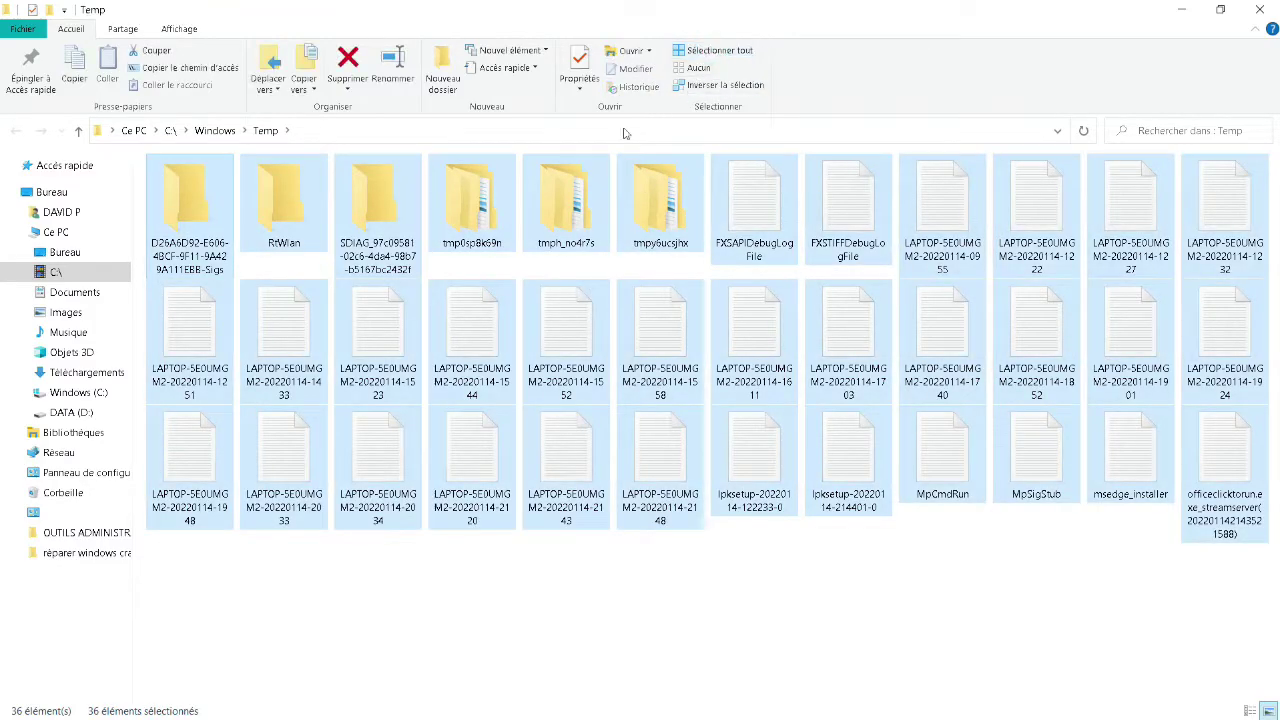
pyautogui.click(348, 60)
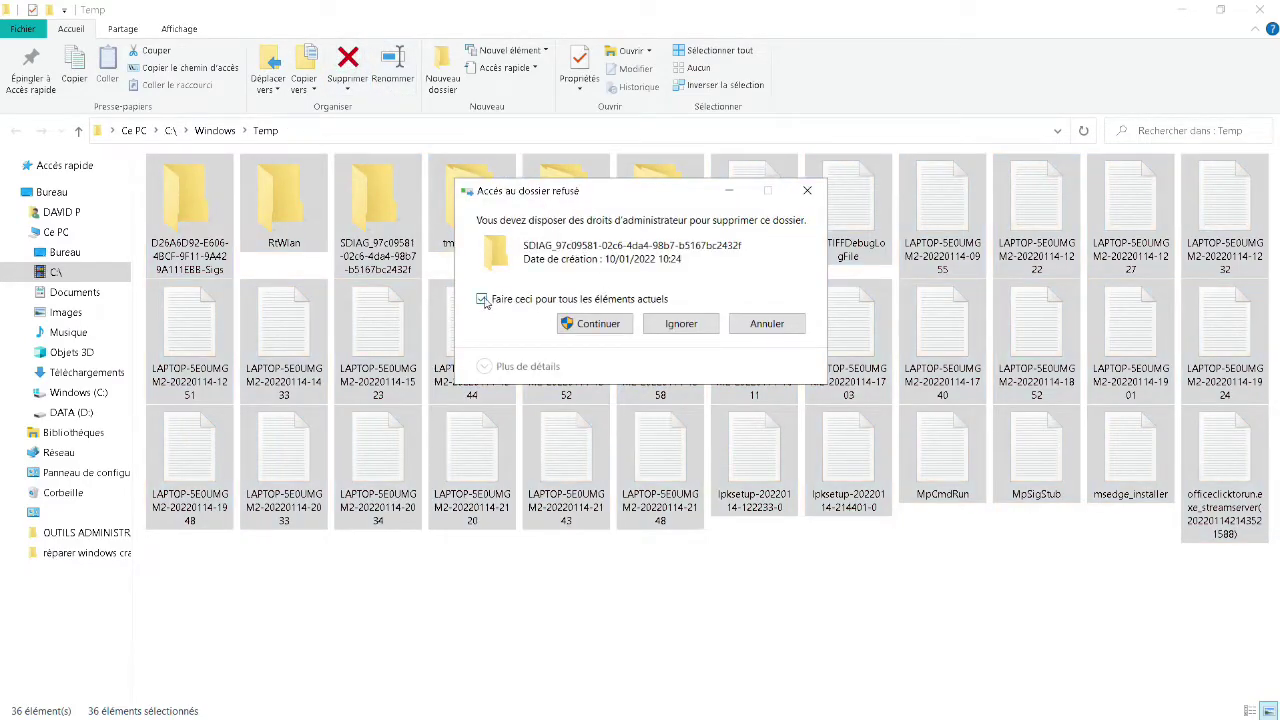
pyautogui.click(597, 323)
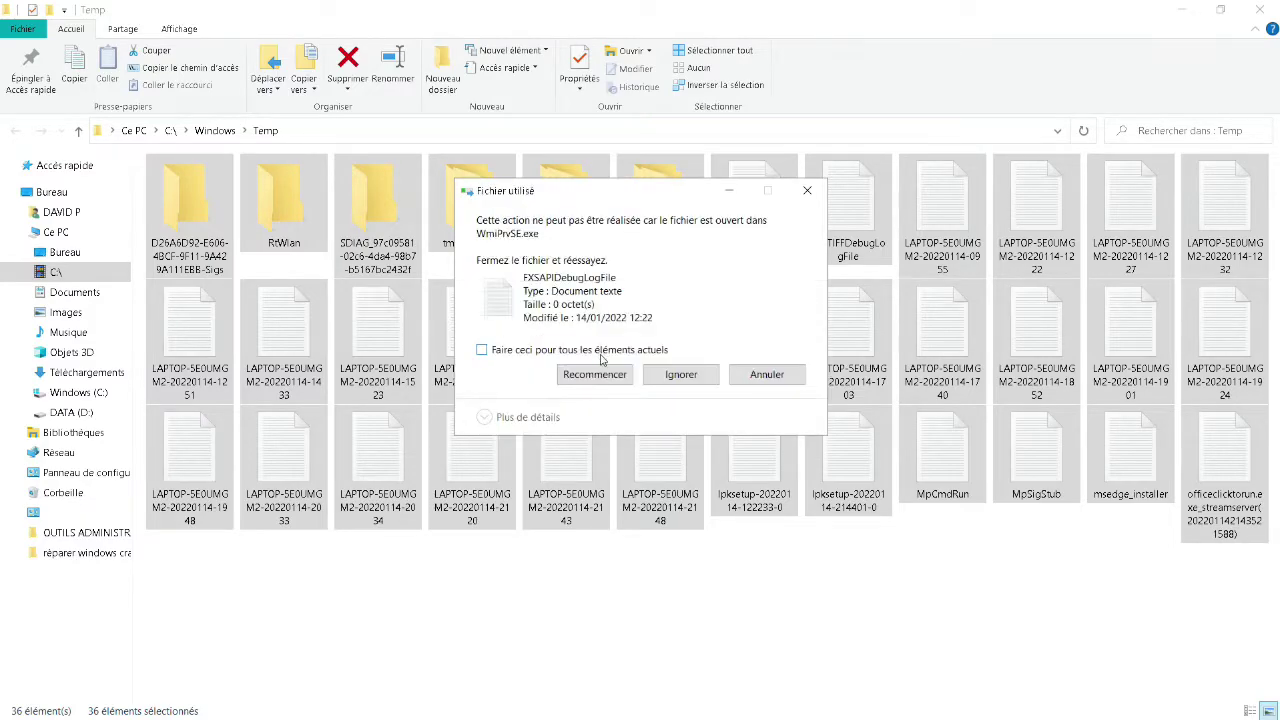
pyautogui.click(481, 350)
pyautogui.click(594, 374)
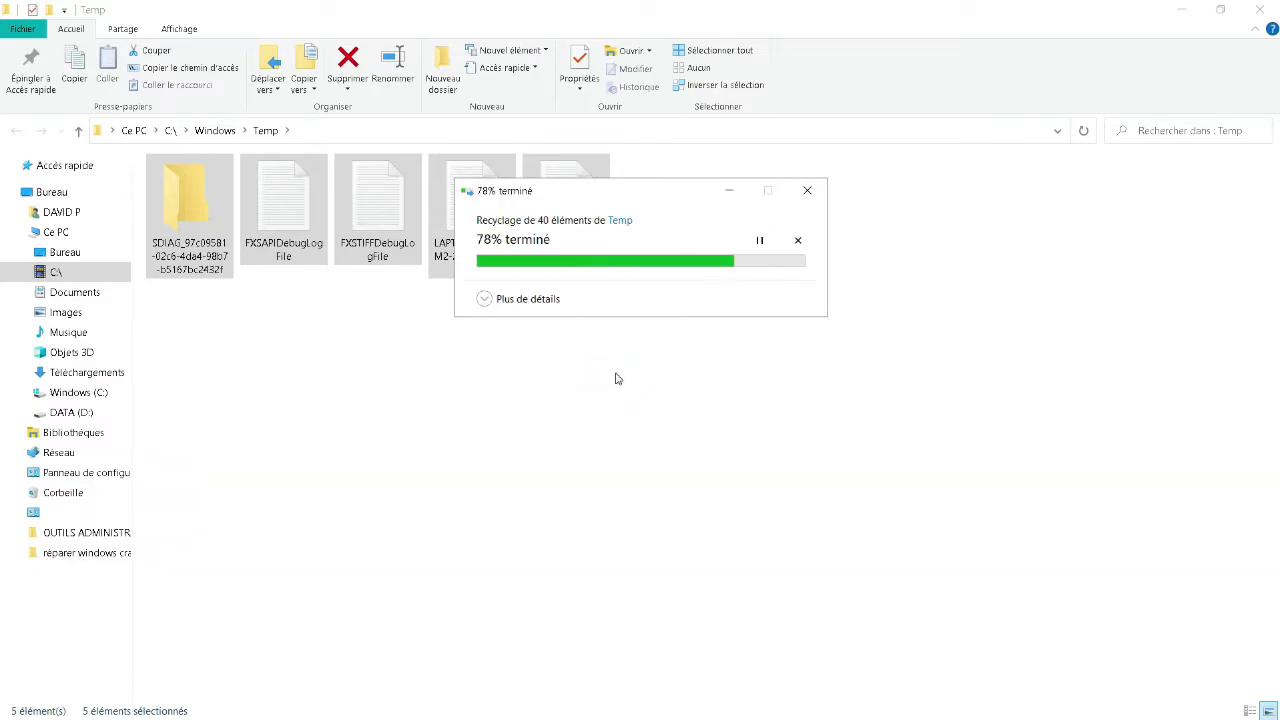
pyautogui.click(807, 190)
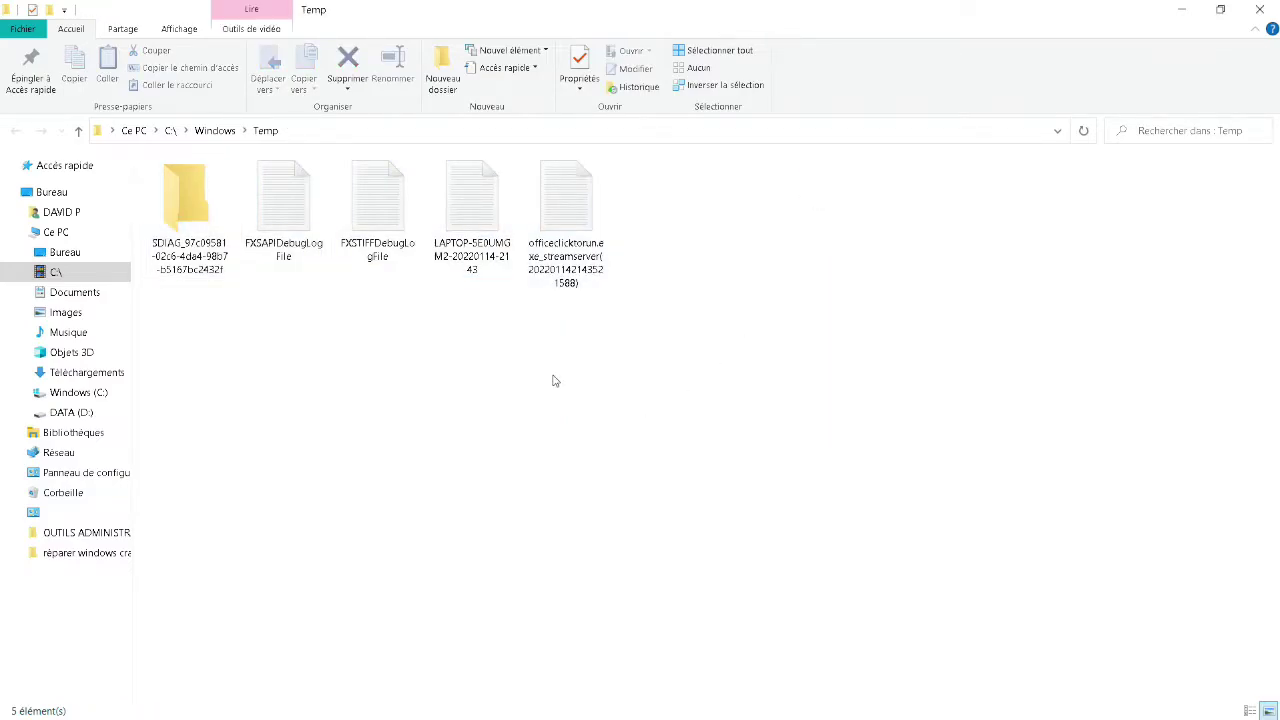
pyautogui.rightClick(188, 251)
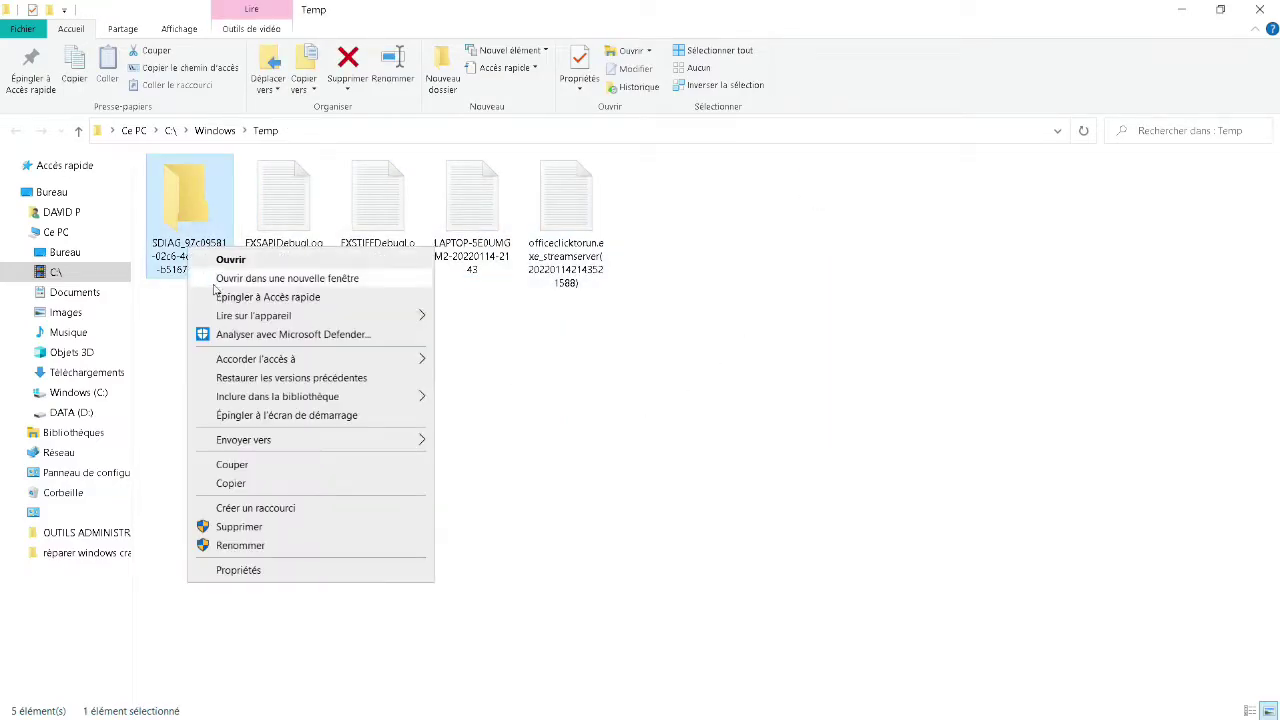
pyautogui.click(265, 527)
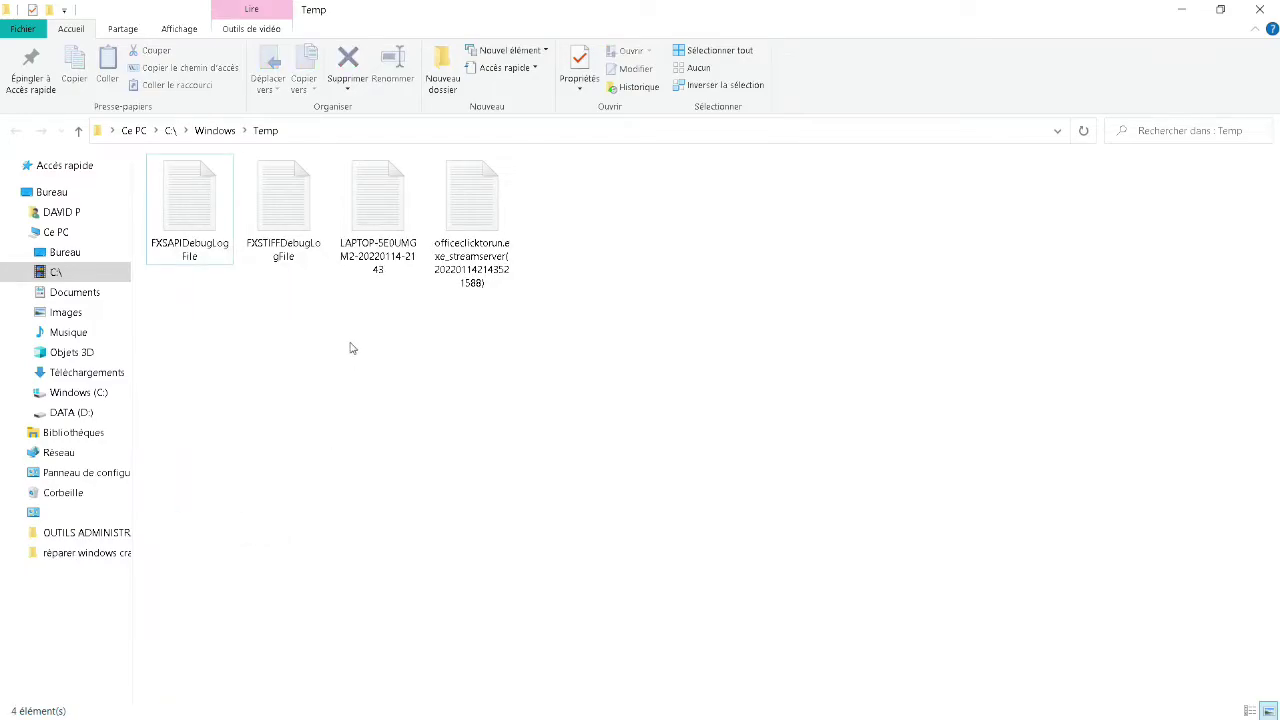
# Try to delete the four remaining files in C:\Windows\Temp, retrying for all items, and close the folder window
pyautogui.moveTo(561, 319); pyautogui.dragTo(138, 228)
pyautogui.rightClick(258, 234)
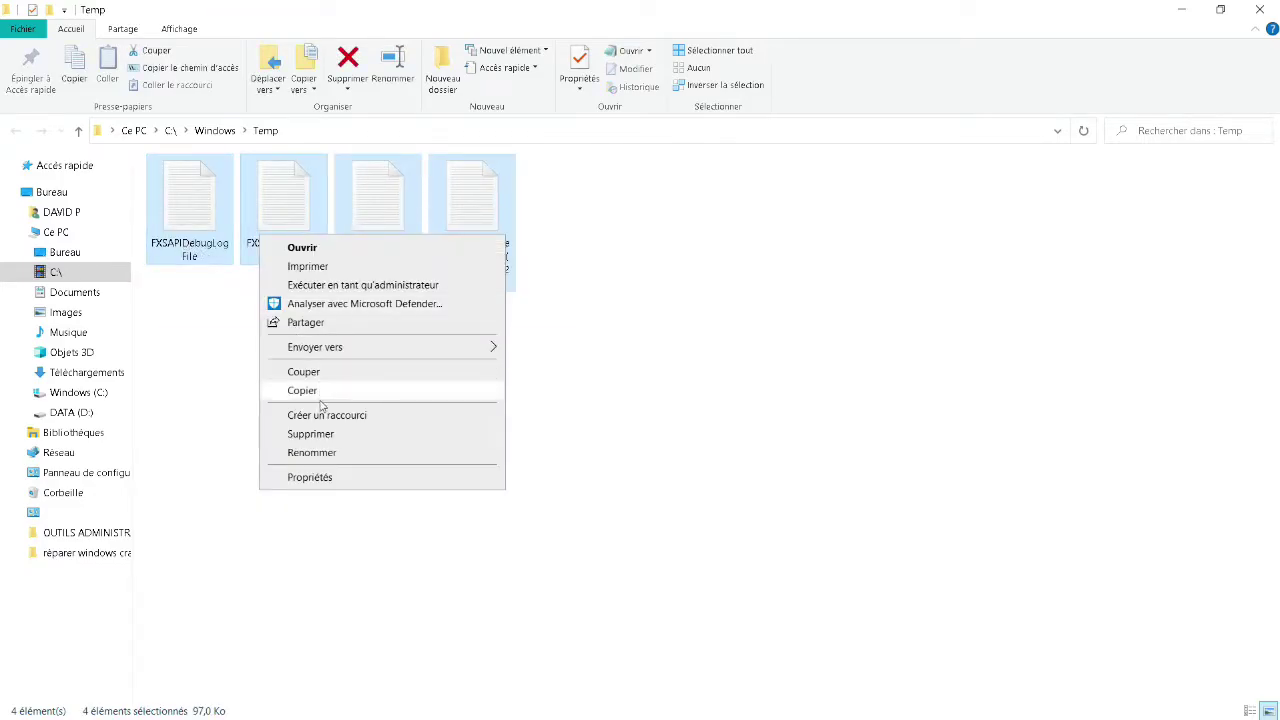
pyautogui.click(316, 432)
pyautogui.click(566, 375)
pyautogui.click(481, 349)
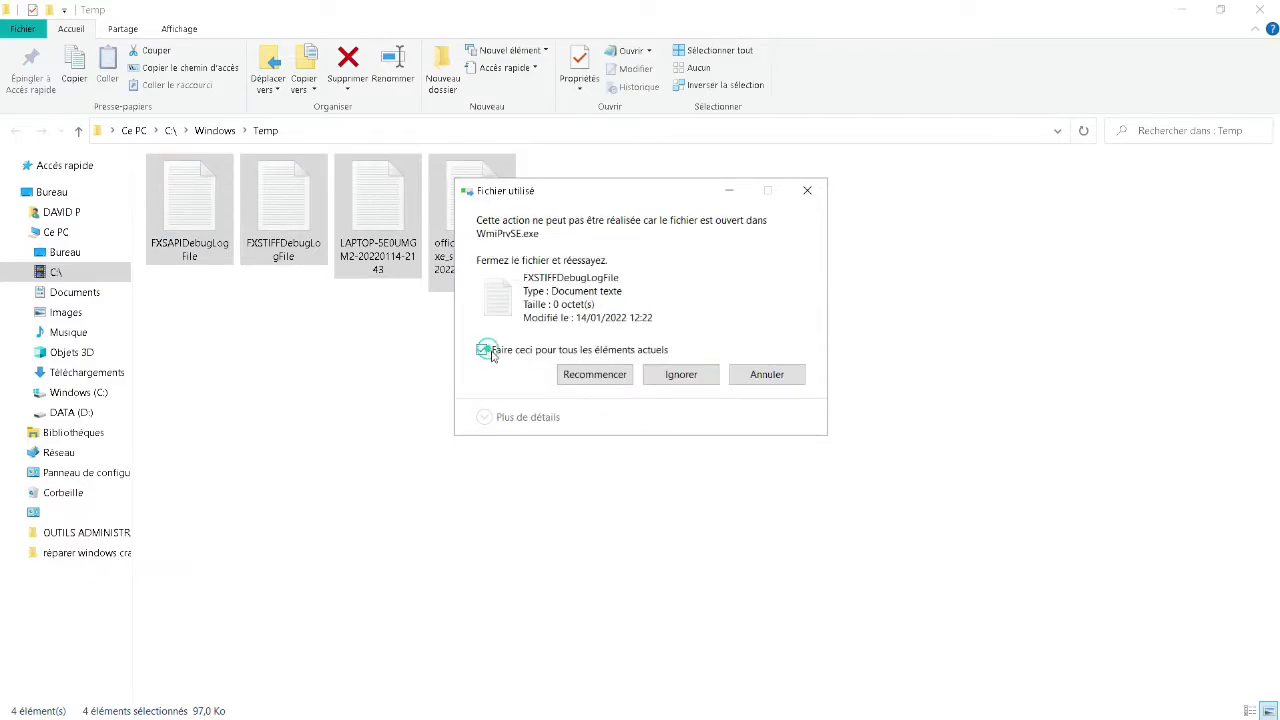
pyautogui.click(578, 374)
pyautogui.click(807, 190)
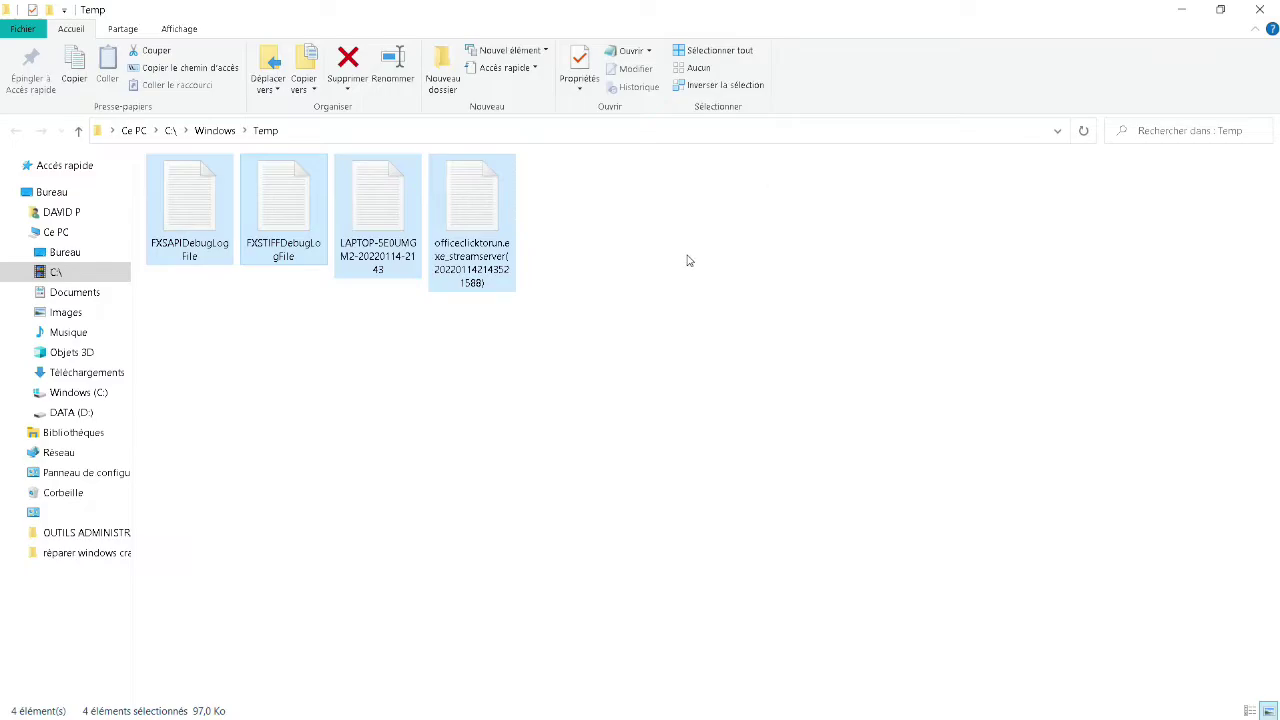
pyautogui.click(1258, 10)
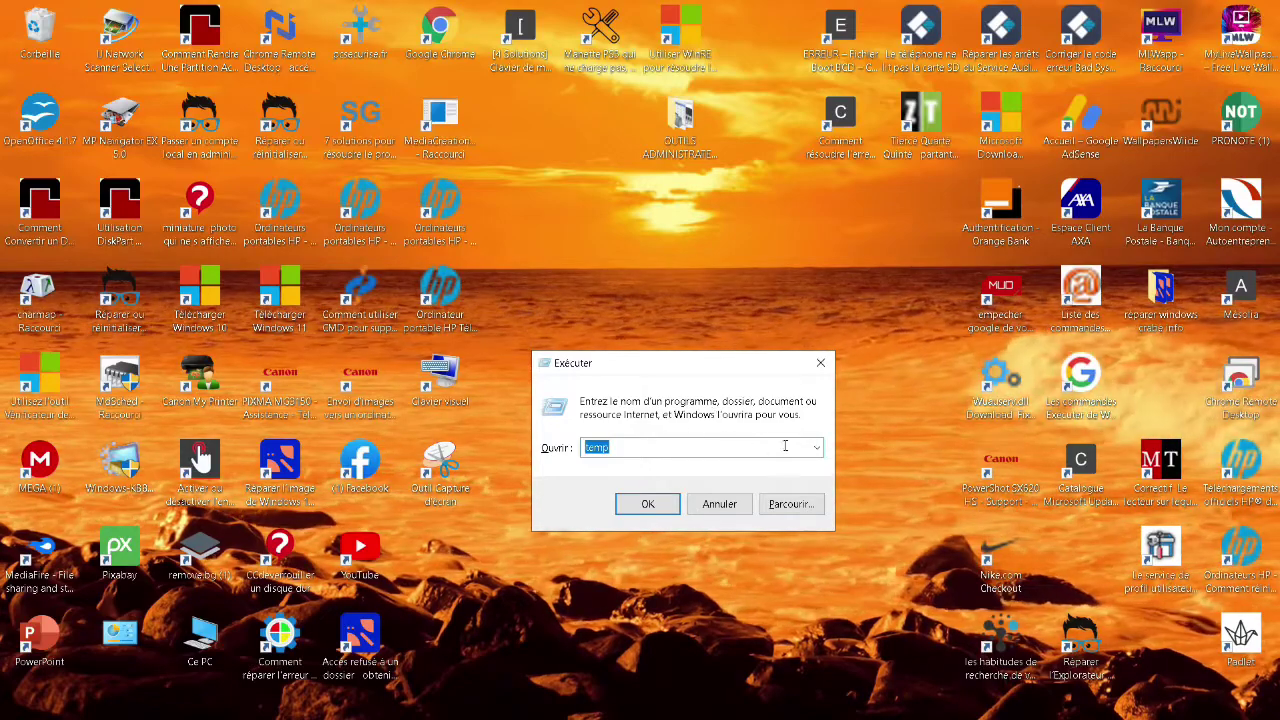
# Open the Windows Prefetch folder with the Run command prefetch, granting permanent access to it, and look through its files
pyautogui.click(818, 448)
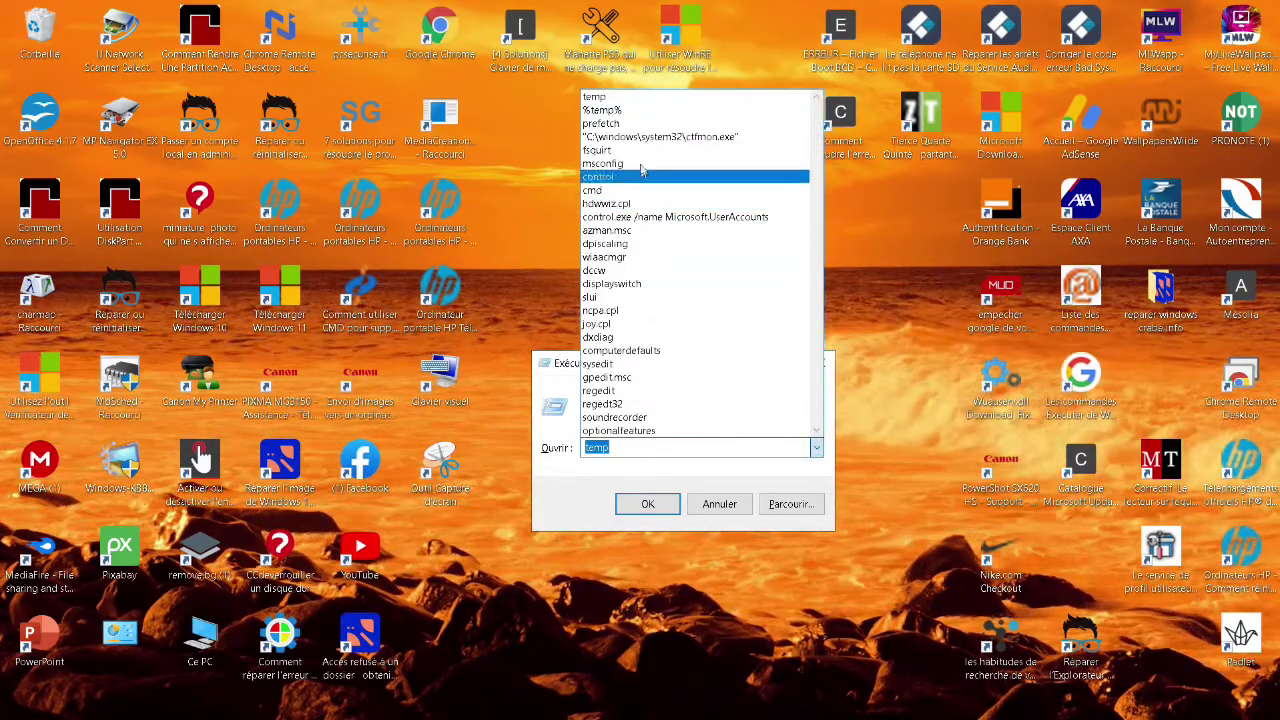
pyautogui.click(624, 123)
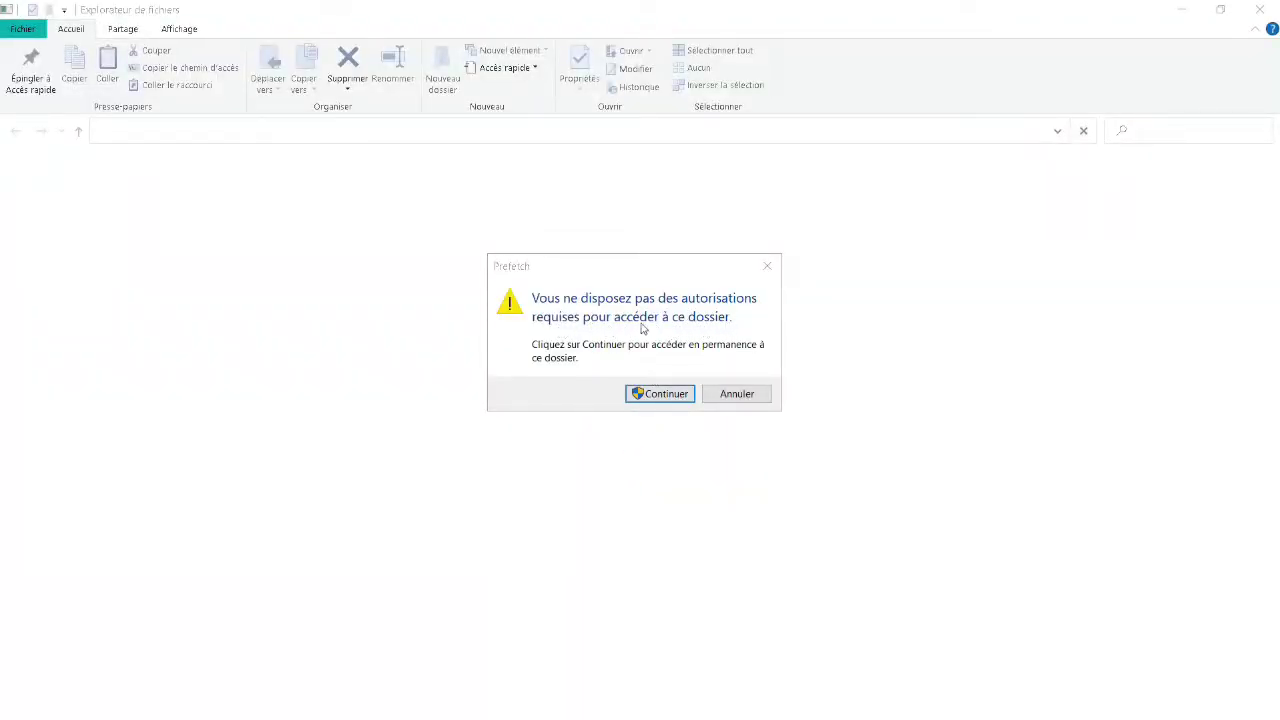
pyautogui.click(640, 393)
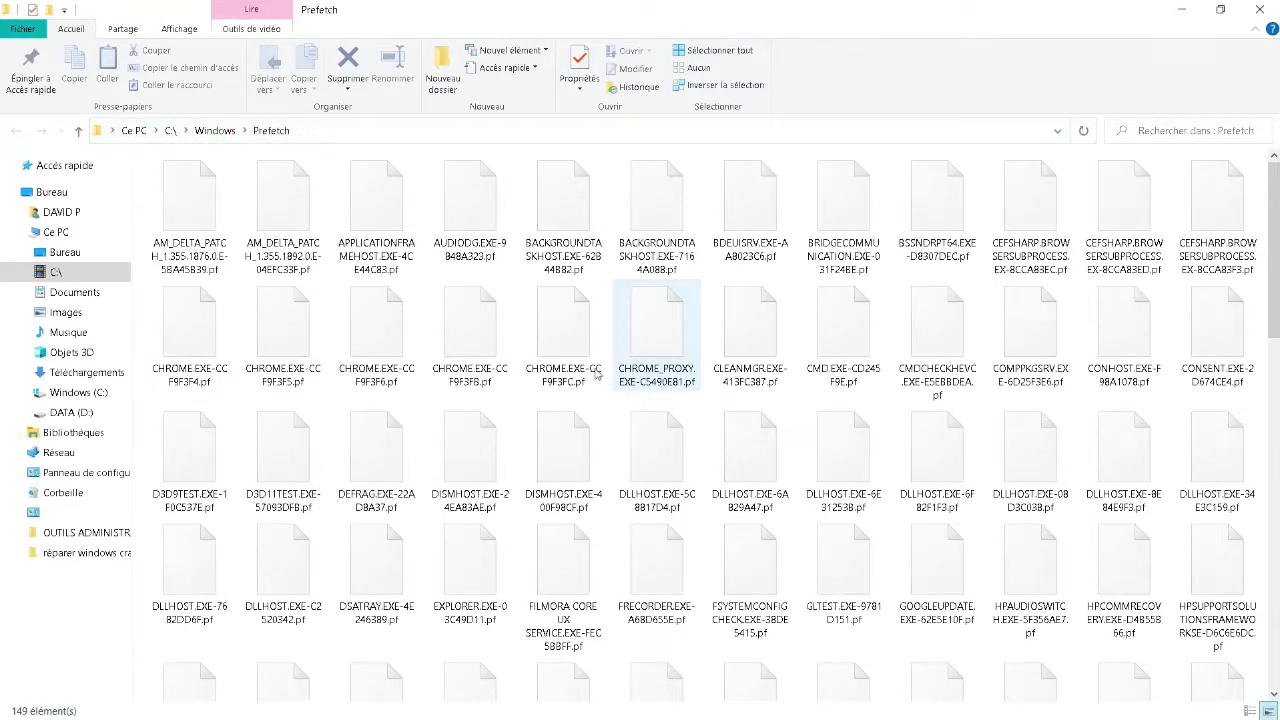
pyautogui.scroll(-10, 440, 320)
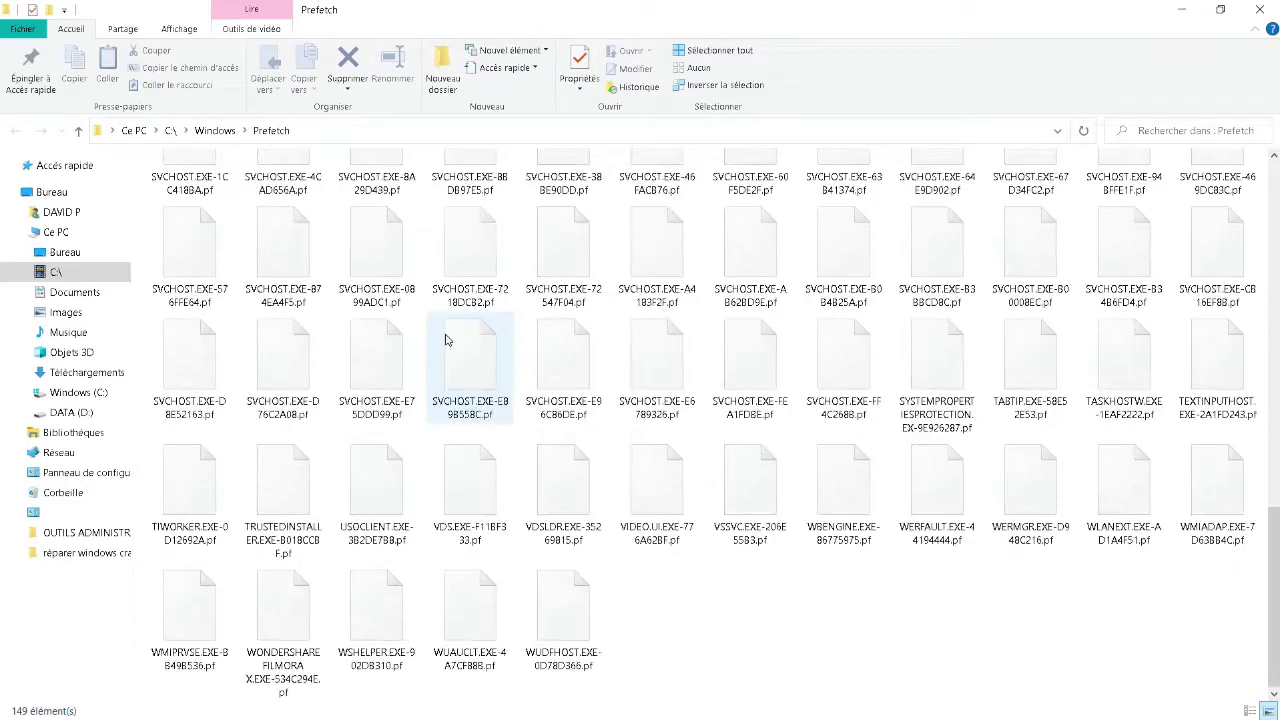
# Delete all files in the Prefetch folder, retry the locked file for all current items, dismiss the file-in-use dialog and close the folder window
pyautogui.scroll(10, 452, 350)
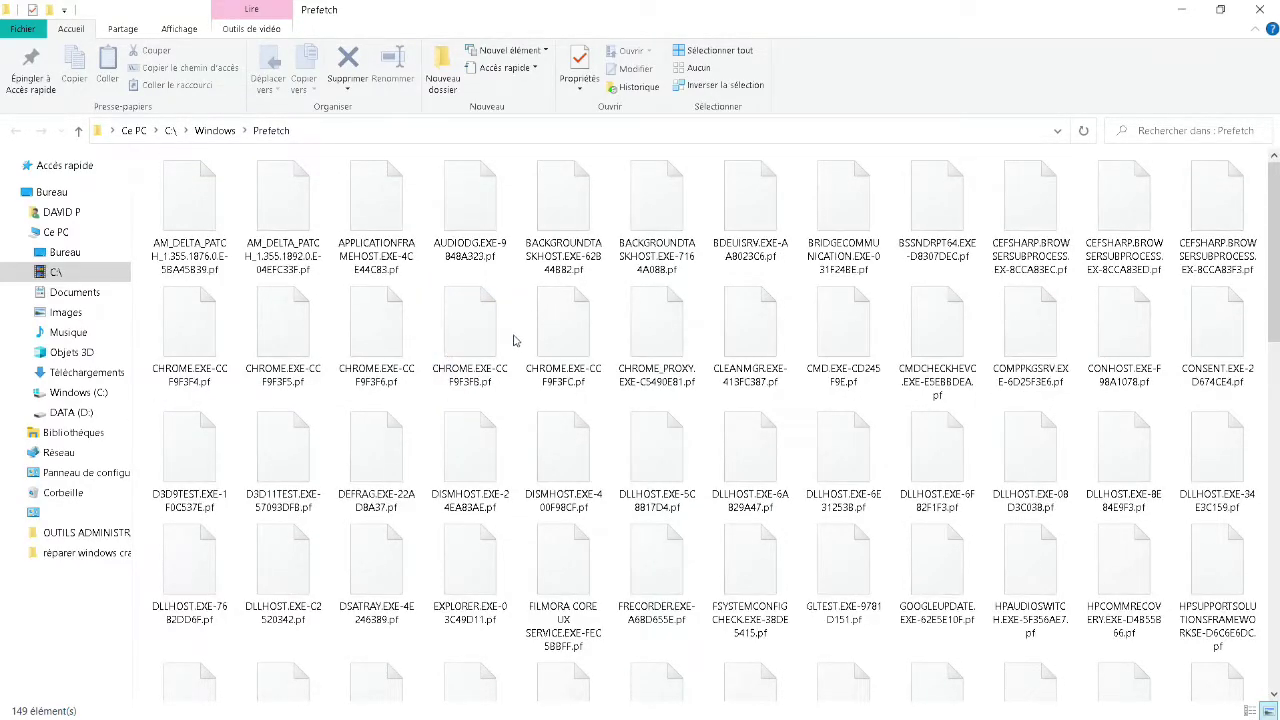
pyautogui.click(700, 51)
pyautogui.click(358, 67)
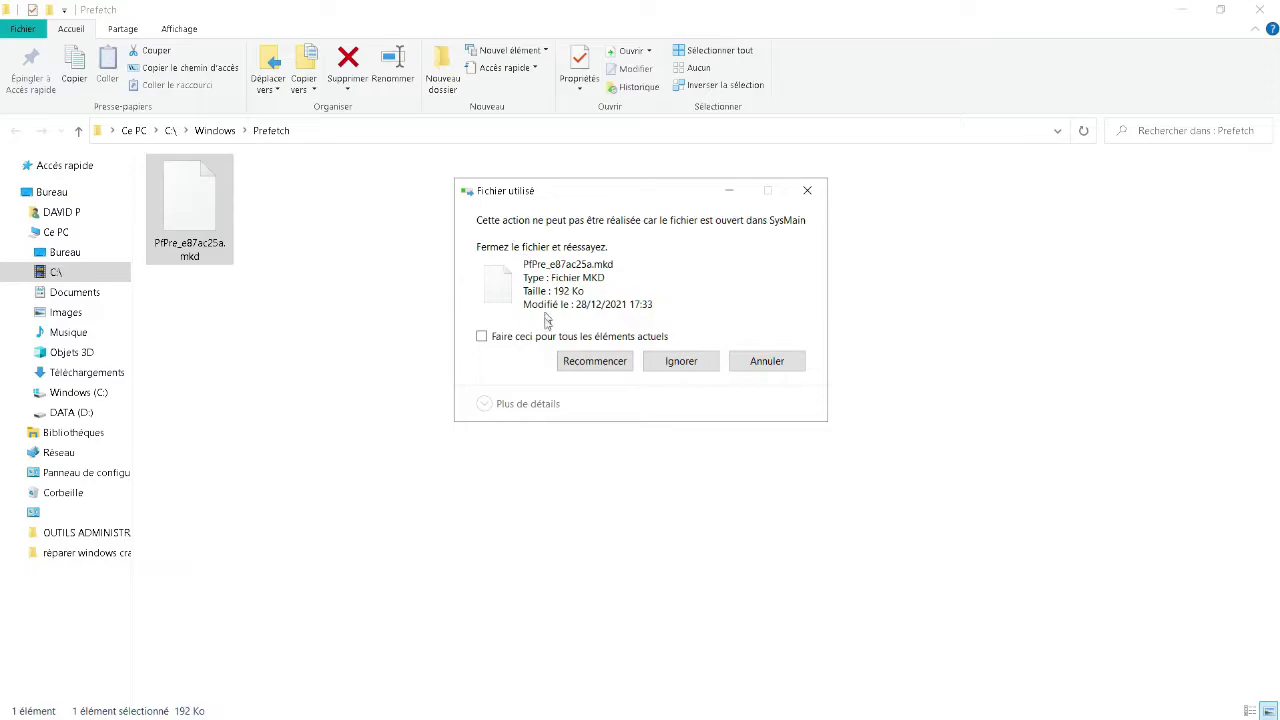
pyautogui.click(493, 340)
pyautogui.click(588, 363)
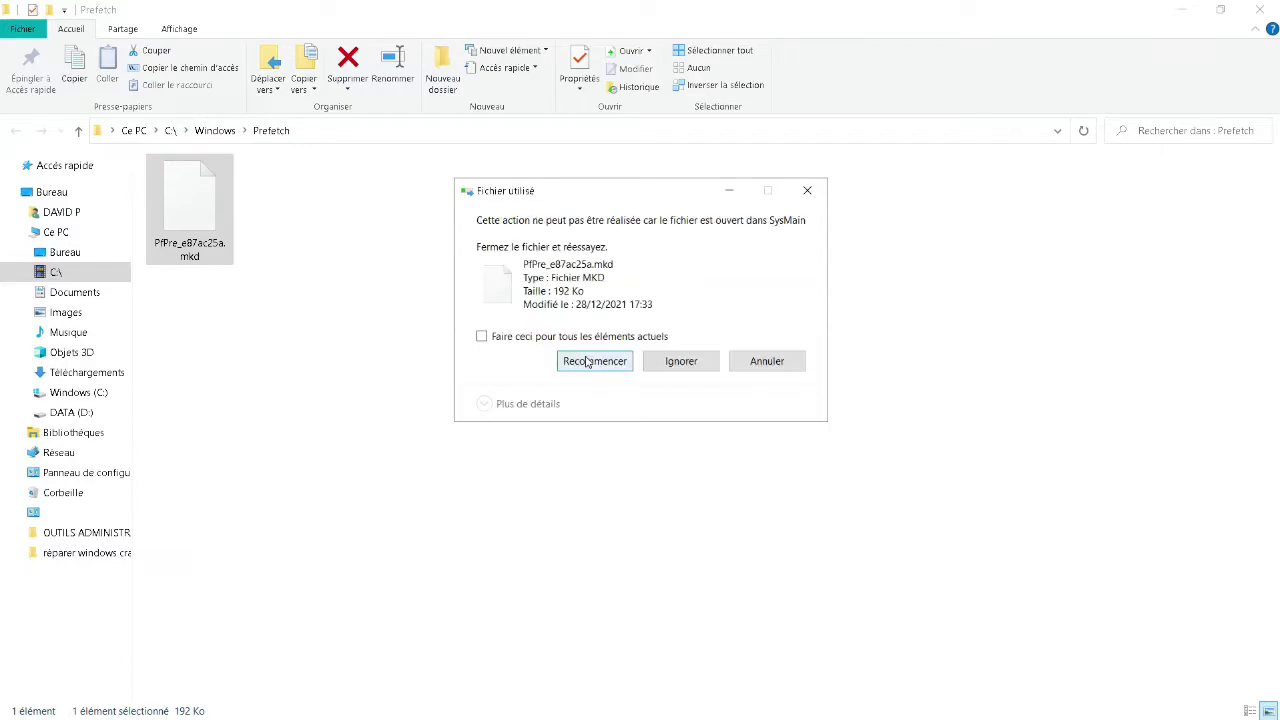
pyautogui.click(807, 190)
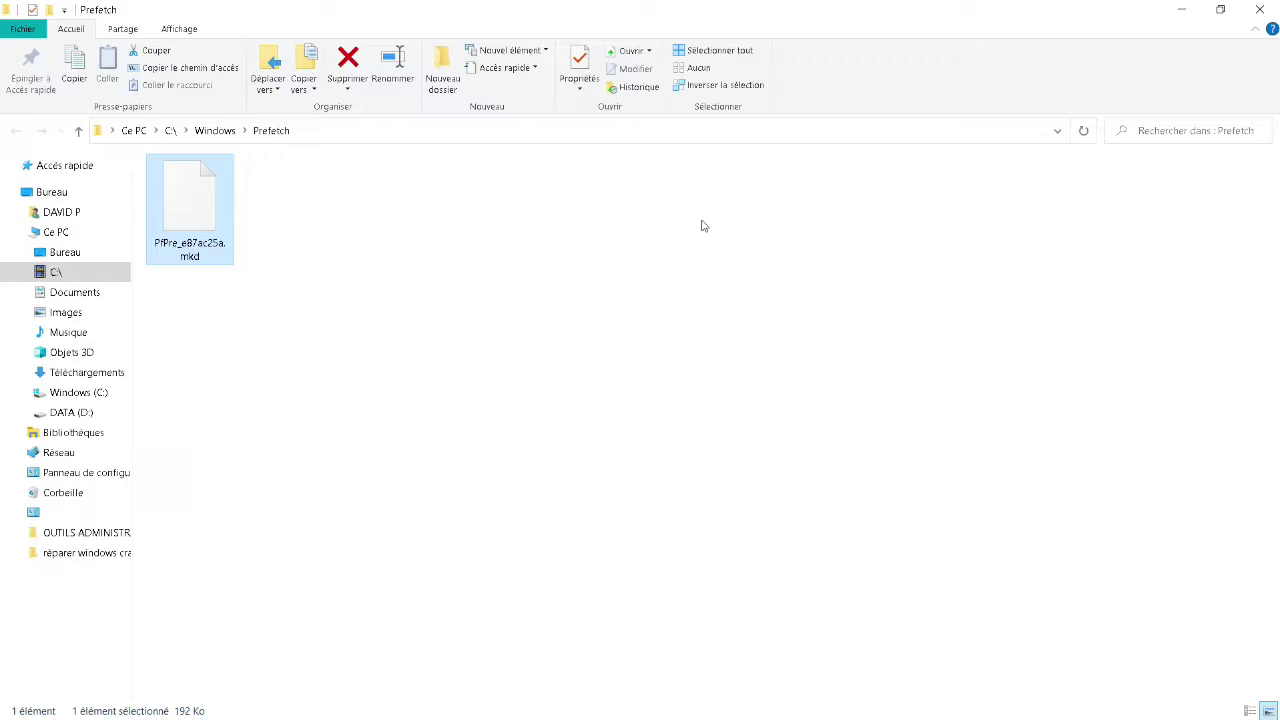
pyautogui.click(1260, 9)
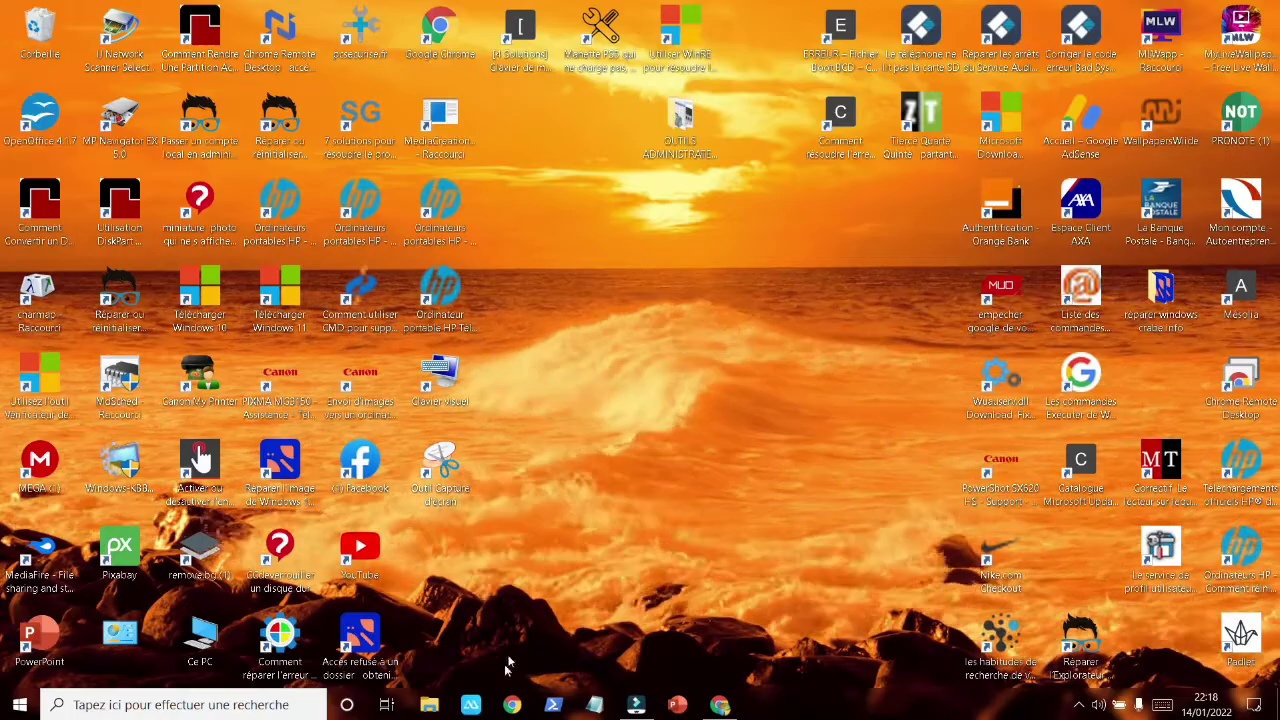
# Open Disk Cleanup for the Windows (C:) drive from its properties in Ce PC
pyautogui.click(430, 706)
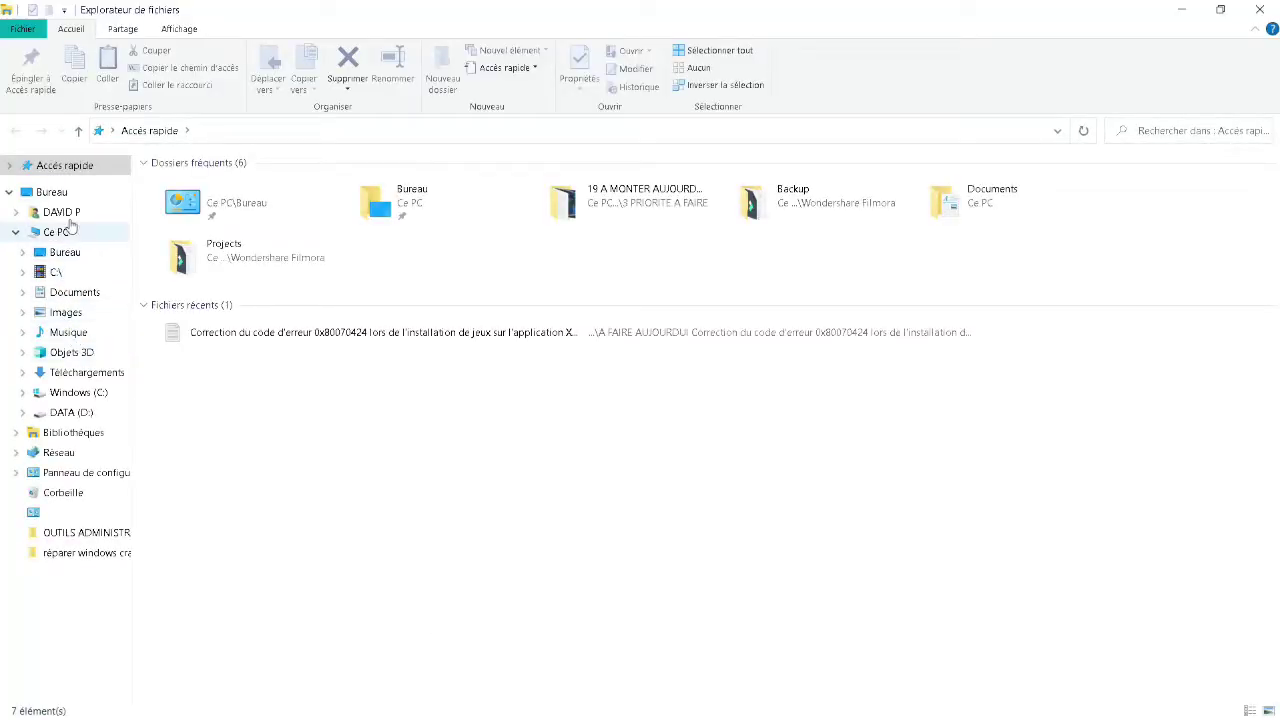
pyautogui.click(68, 233)
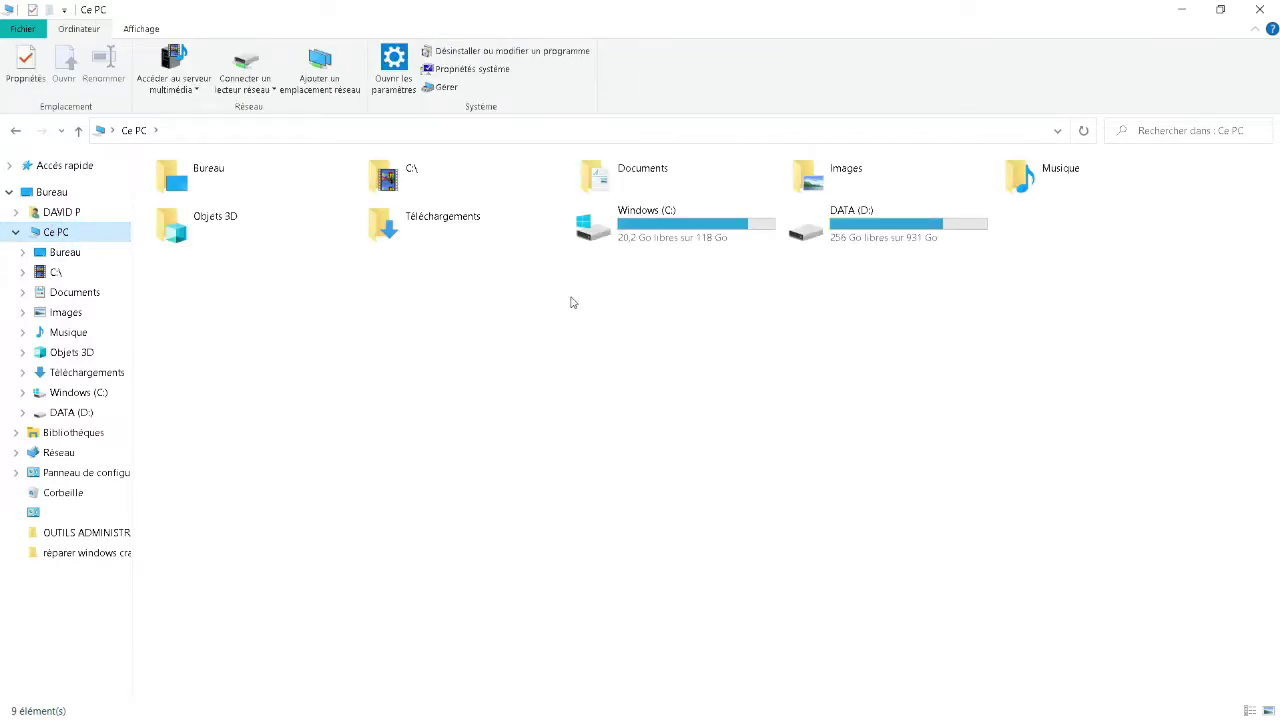
pyautogui.moveTo(685, 242)
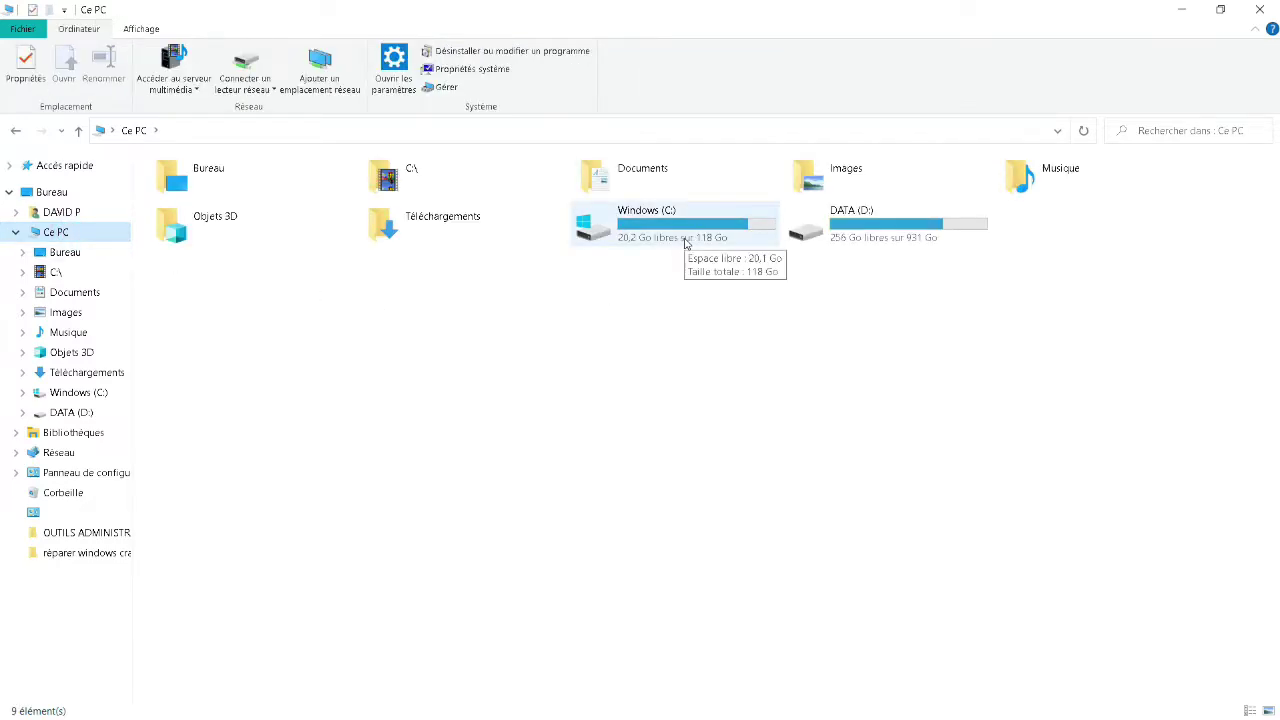
pyautogui.rightClick(677, 239)
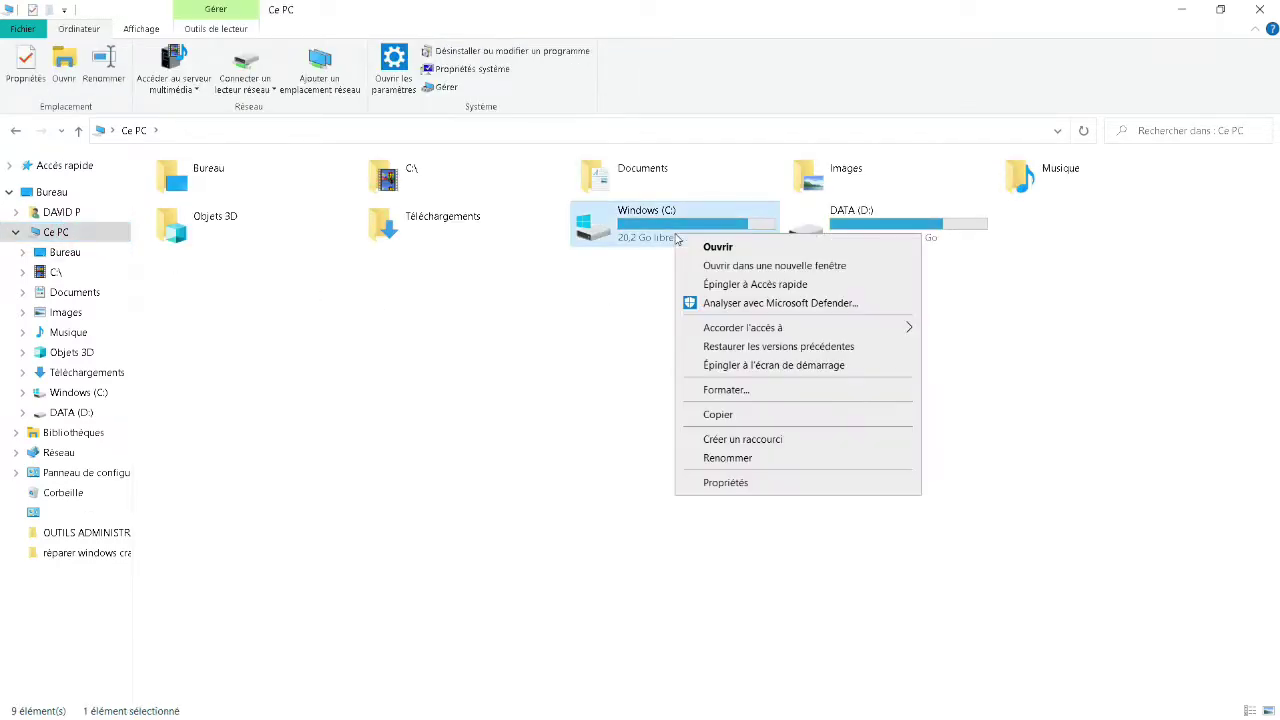
pyautogui.click(737, 483)
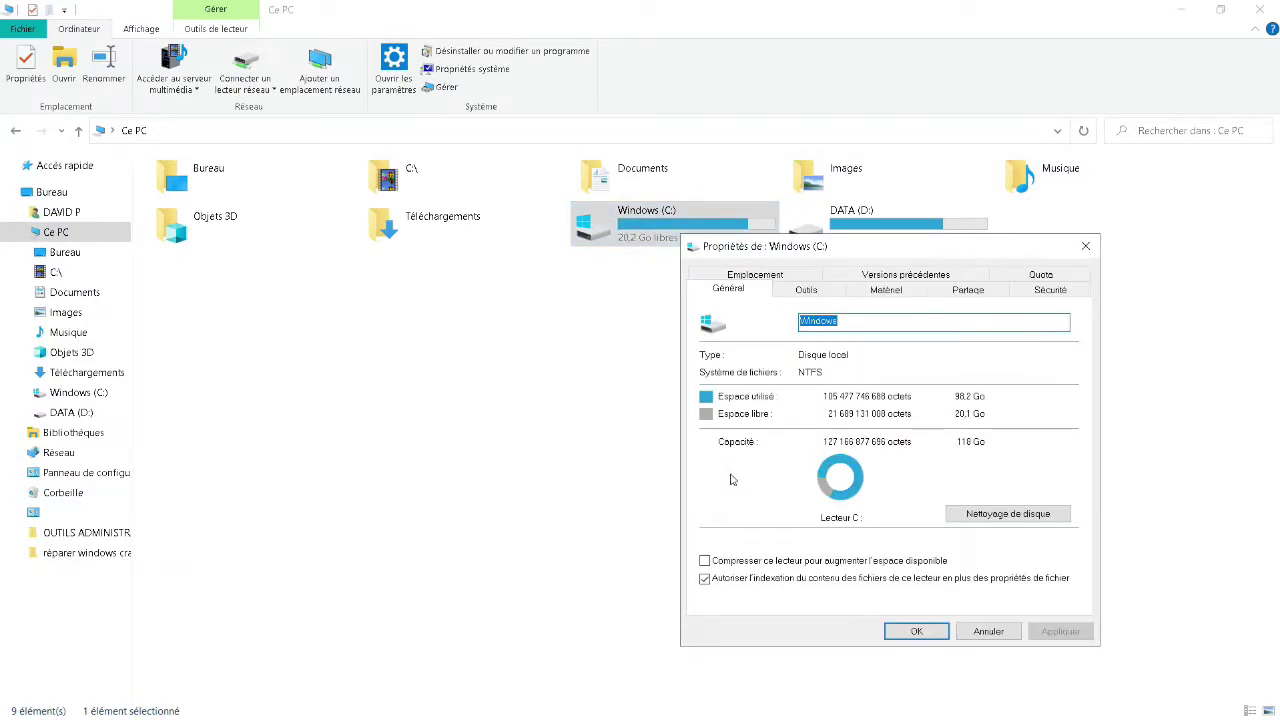
pyautogui.click(965, 518)
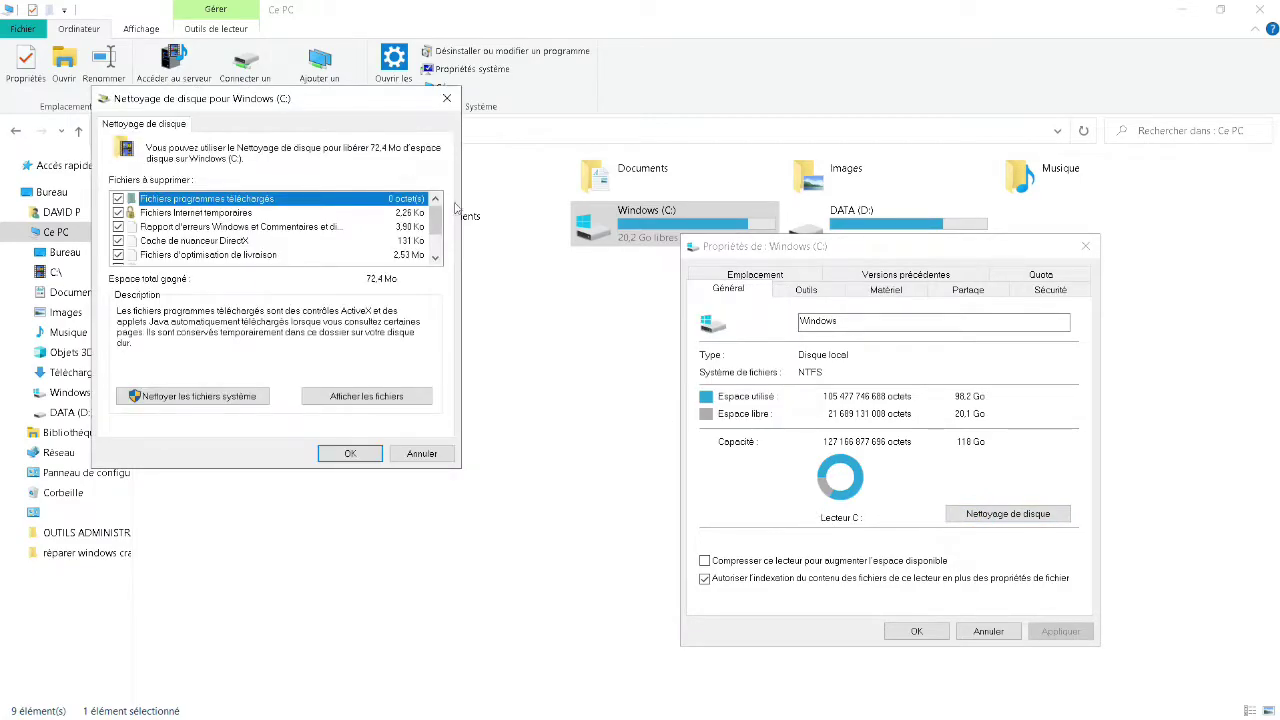
# Review the file categories offered for Windows (C:) and extend the disk cleanup to system files, moving the drive properties dialog aside
pyautogui.moveTo(393, 105); pyautogui.dragTo(755, 264)
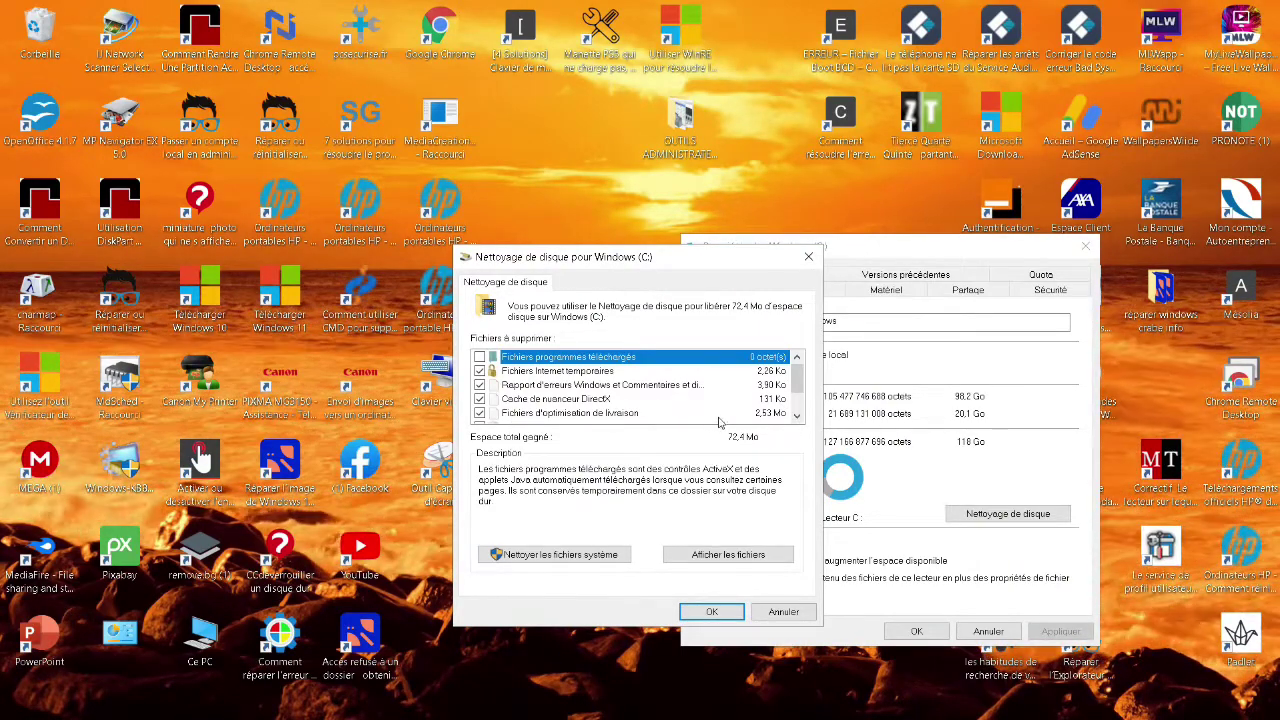
pyautogui.scroll(-1, 758, 398)
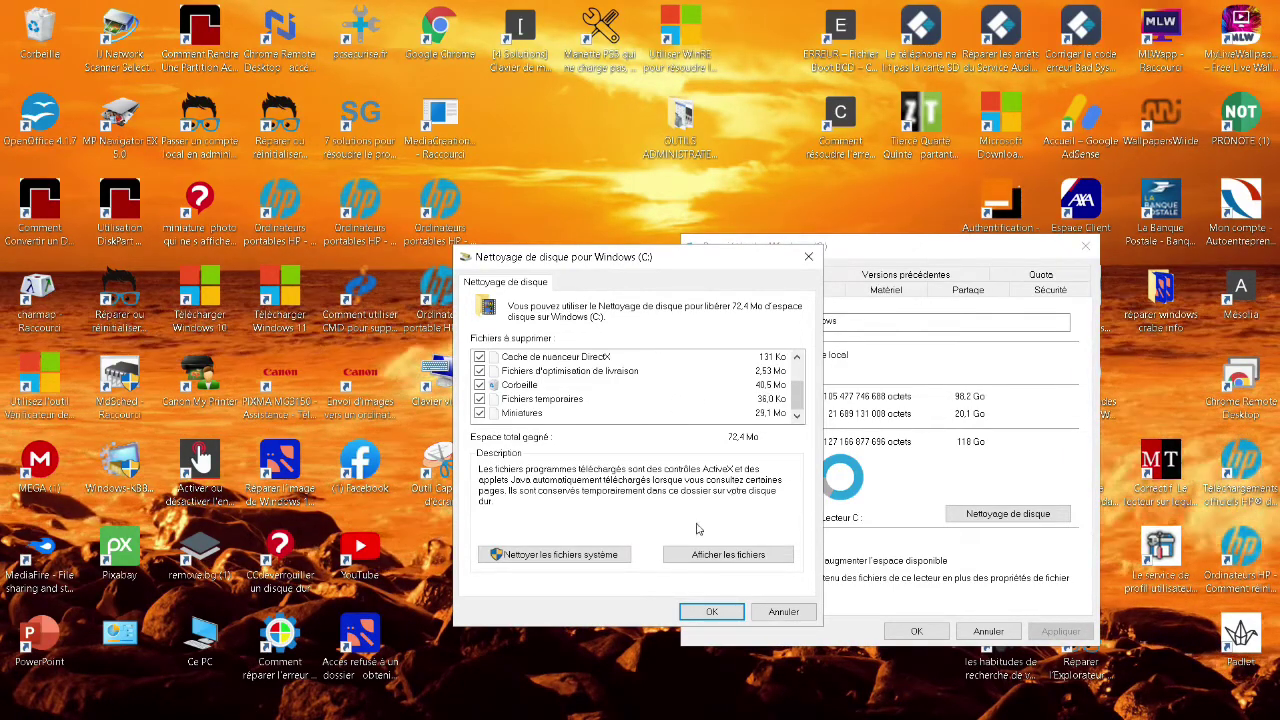
pyautogui.click(614, 556)
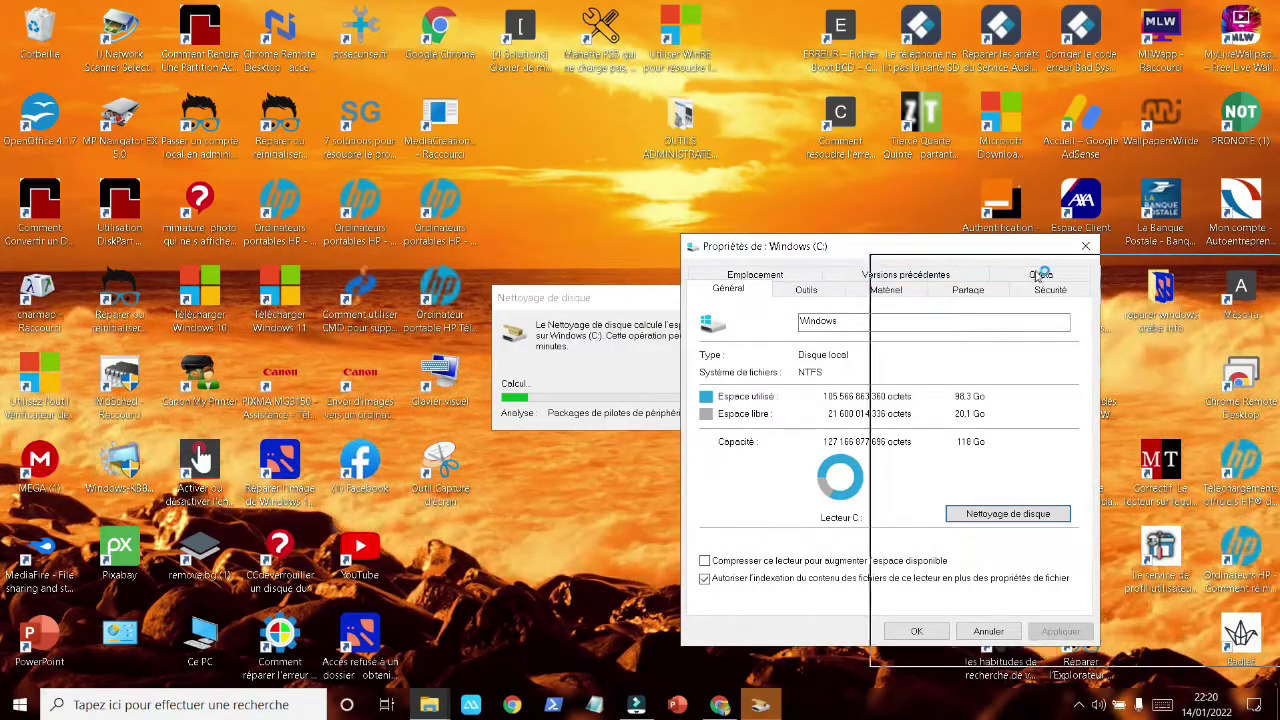
pyautogui.moveTo(845, 254); pyautogui.dragTo(1039, 275)
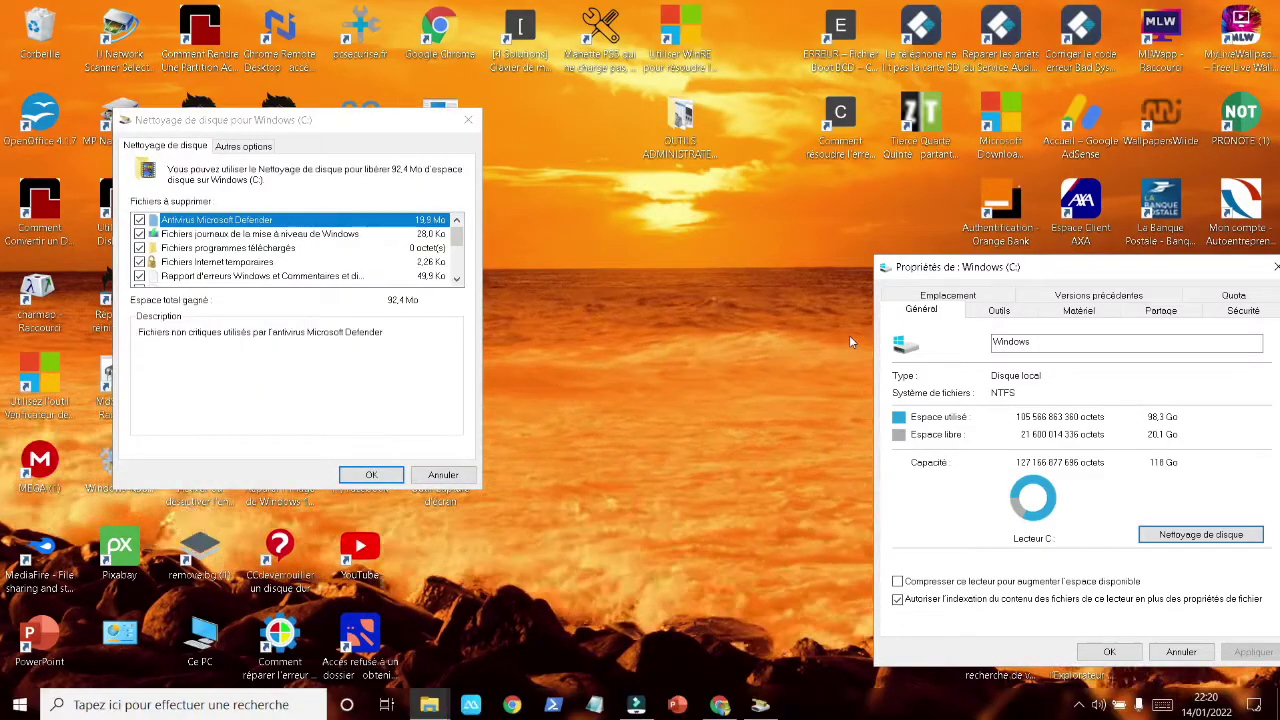
# Review the system cleanup categories for Windows (C:) and permanently delete the files in the selected ones
pyautogui.moveTo(340, 142); pyautogui.dragTo(590, 288)
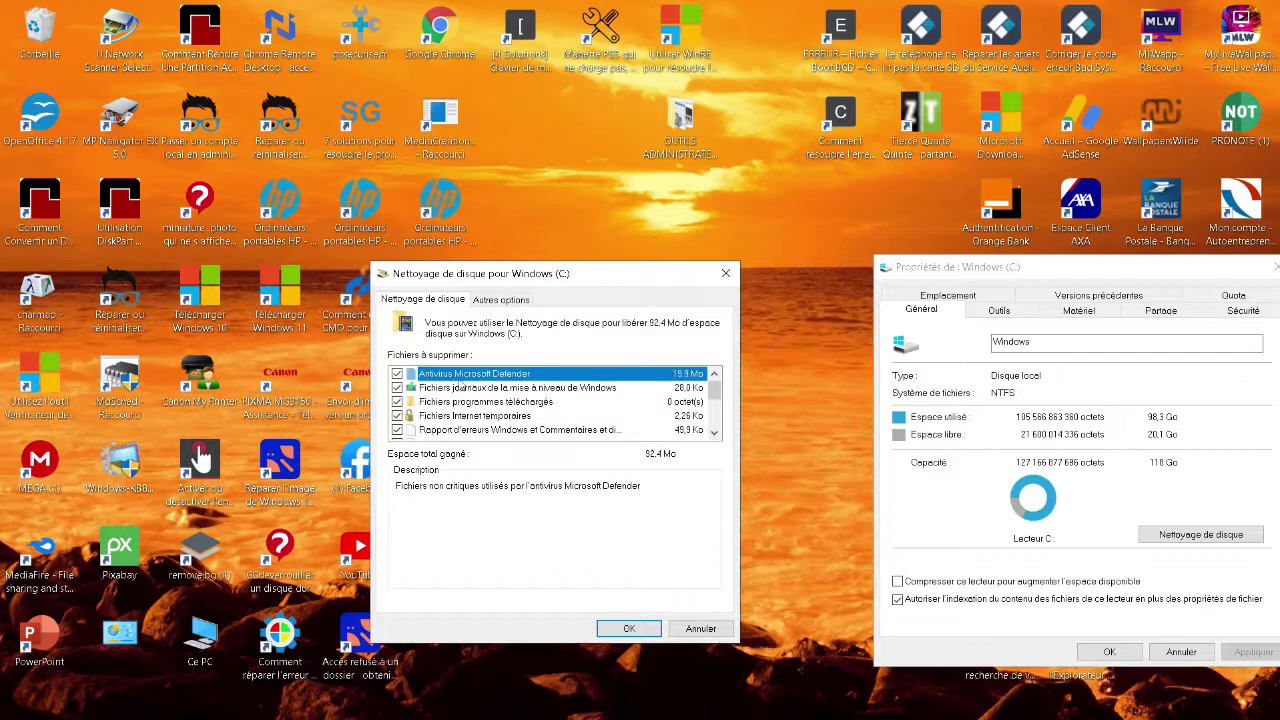
pyautogui.scroll(-3, 555, 405)
pyautogui.click(612, 627)
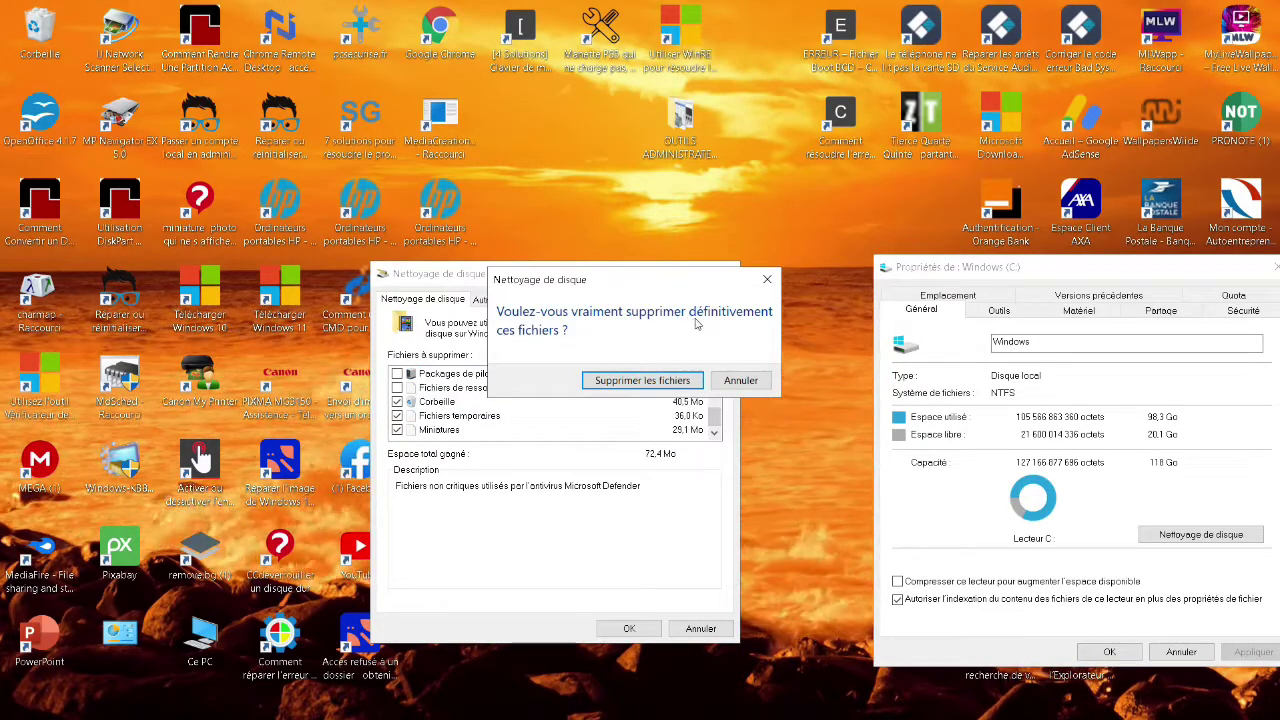
pyautogui.click(604, 382)
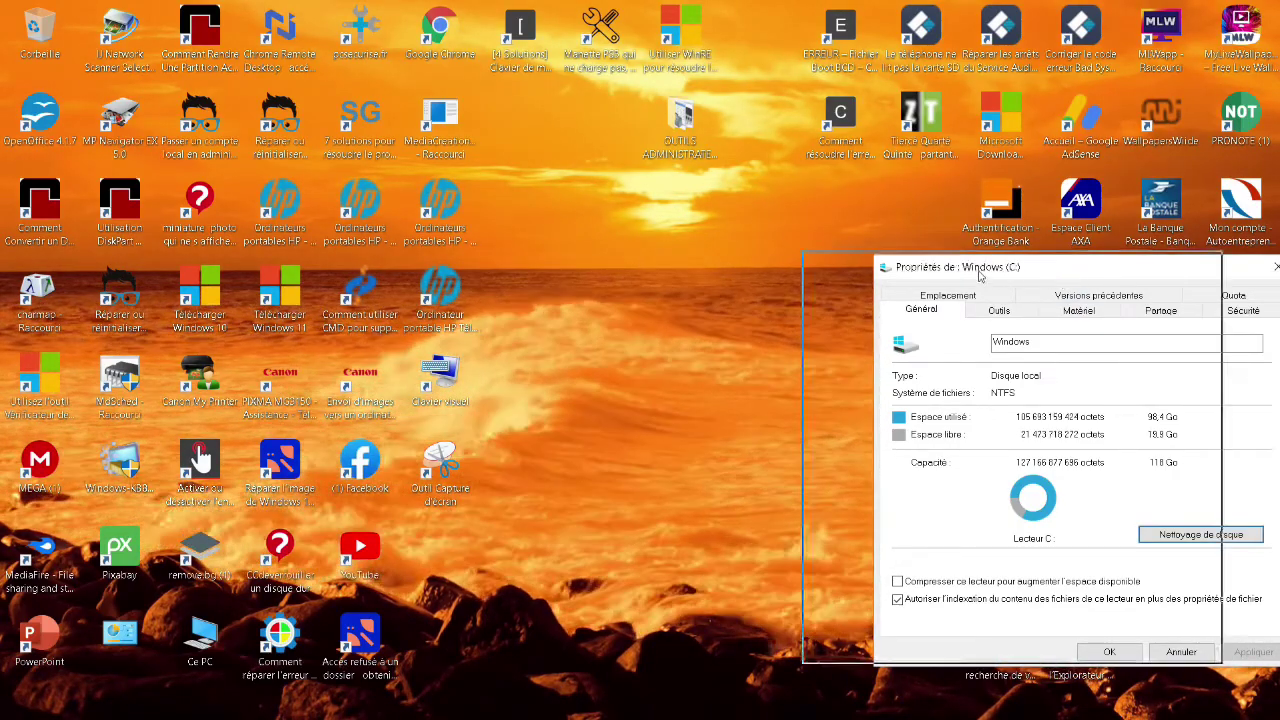
# Close the Windows (C:) properties dialog and check the contents of the Recycle Bin
pyautogui.moveTo(986, 265); pyautogui.dragTo(856, 260)
pyautogui.click(1147, 265)
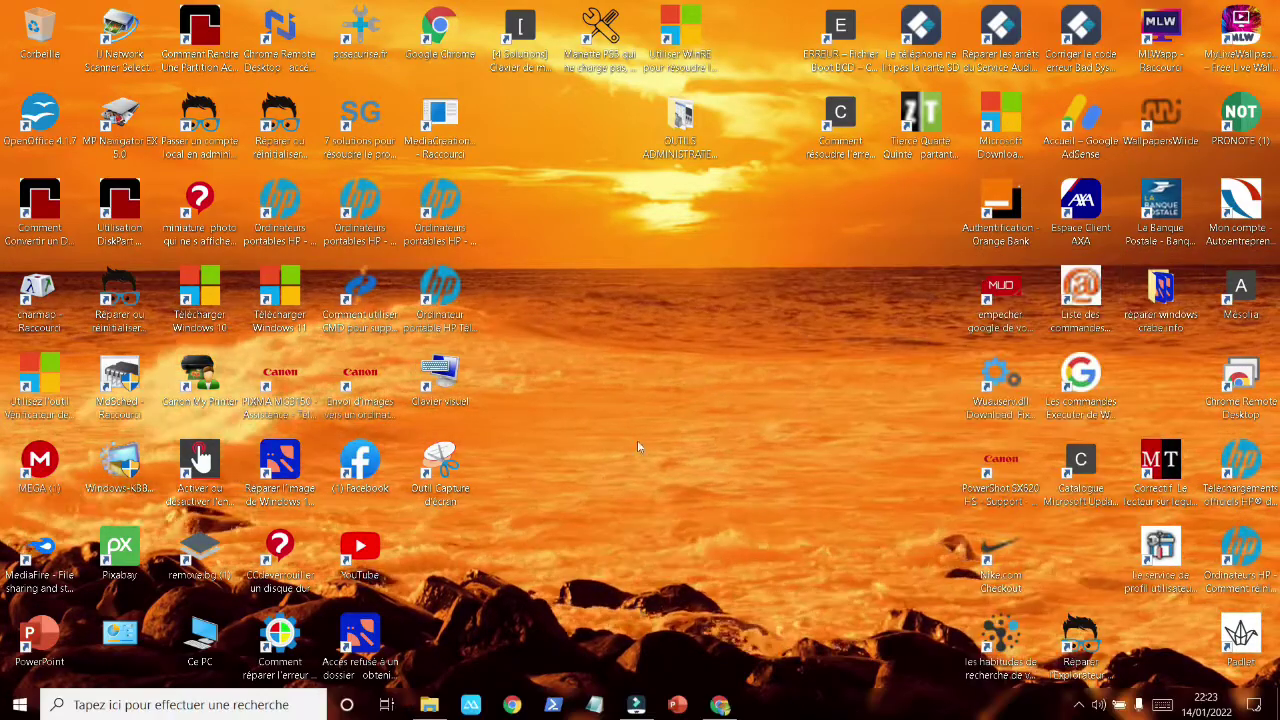
pyautogui.doubleClick(40, 28)
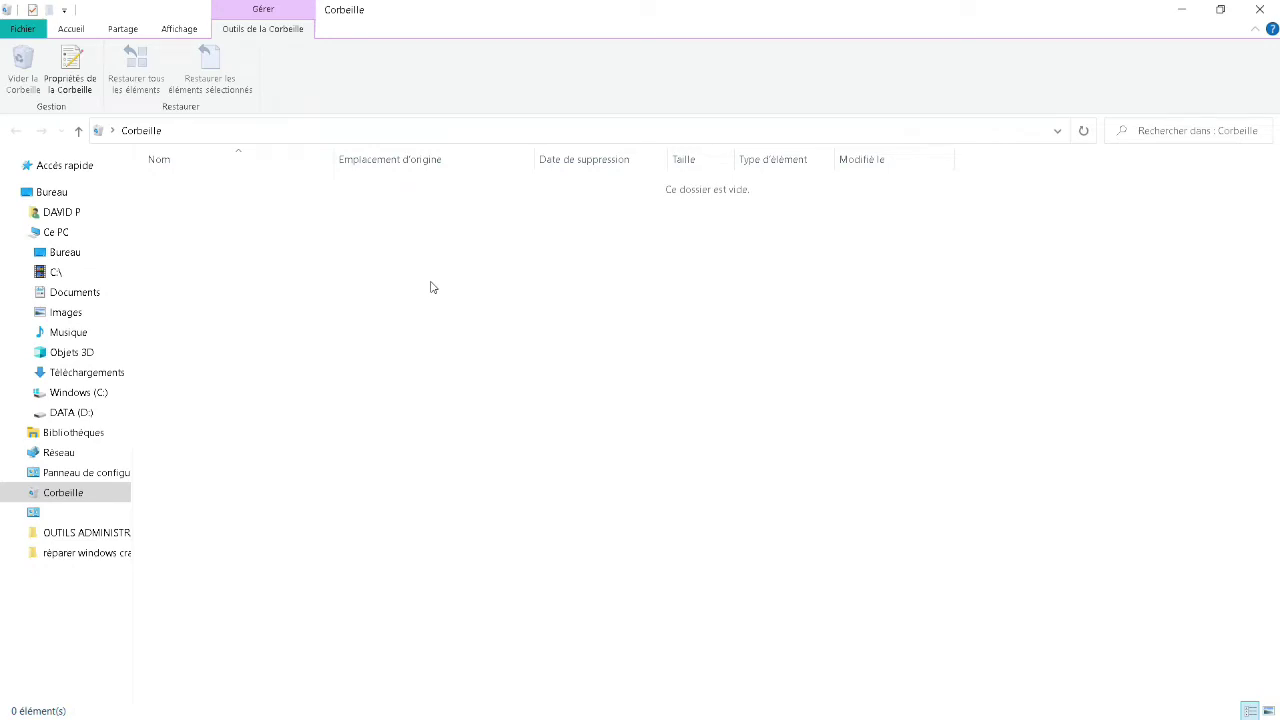
pyautogui.click(1258, 10)
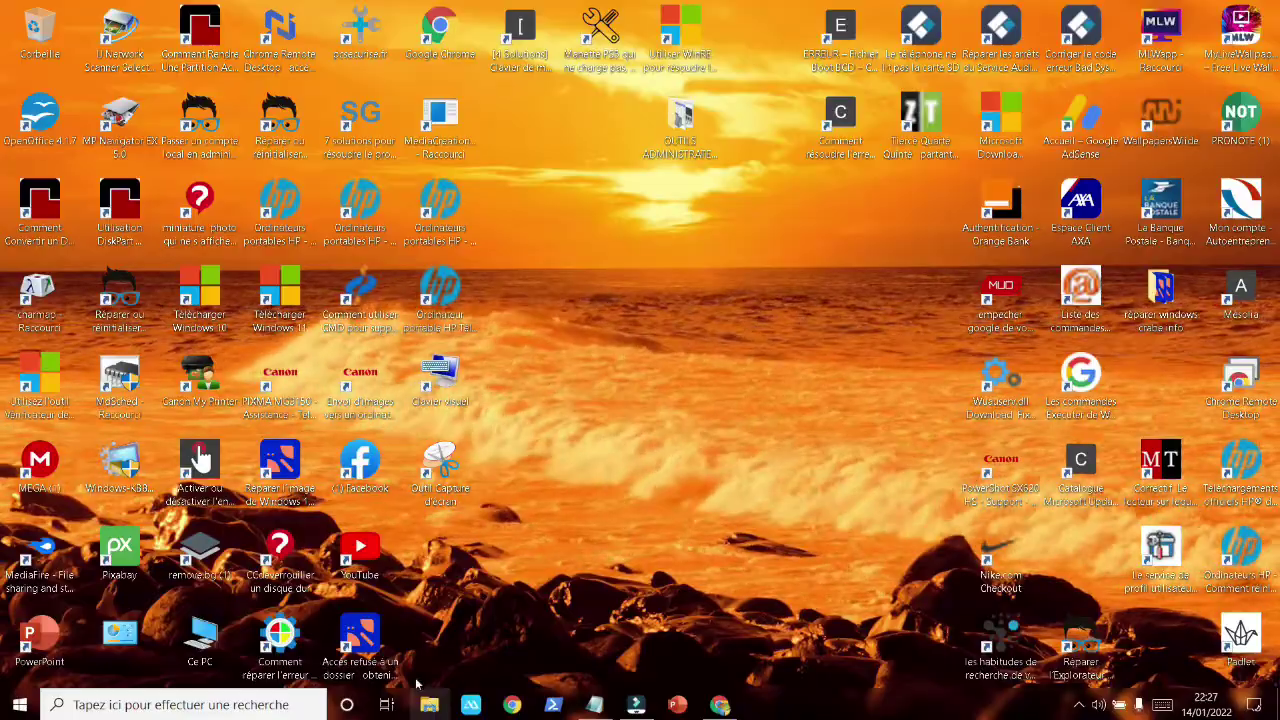
# Open the Download folder inside SoftwareDistribution in the Windows folder of drive C:
pyautogui.click(430, 706)
pyautogui.click(55, 231)
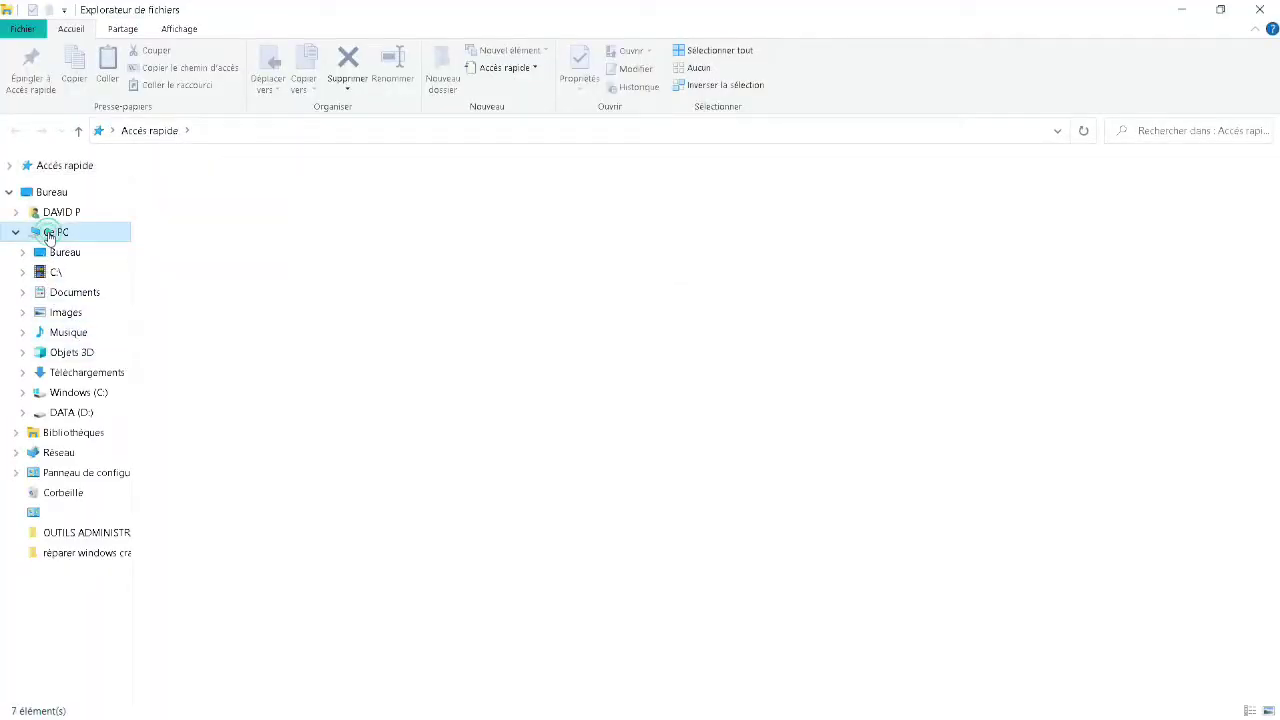
pyautogui.doubleClick(656, 238)
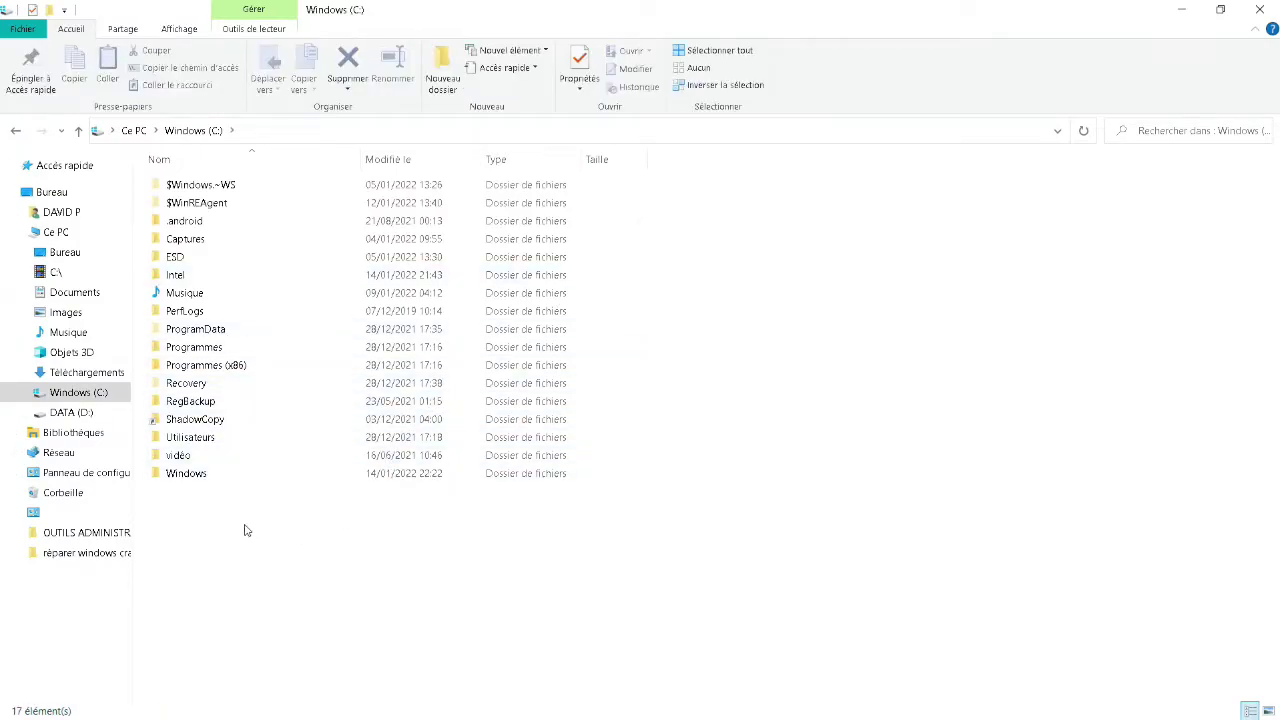
pyautogui.doubleClick(184, 474)
pyautogui.scroll(-20, 305, 459)
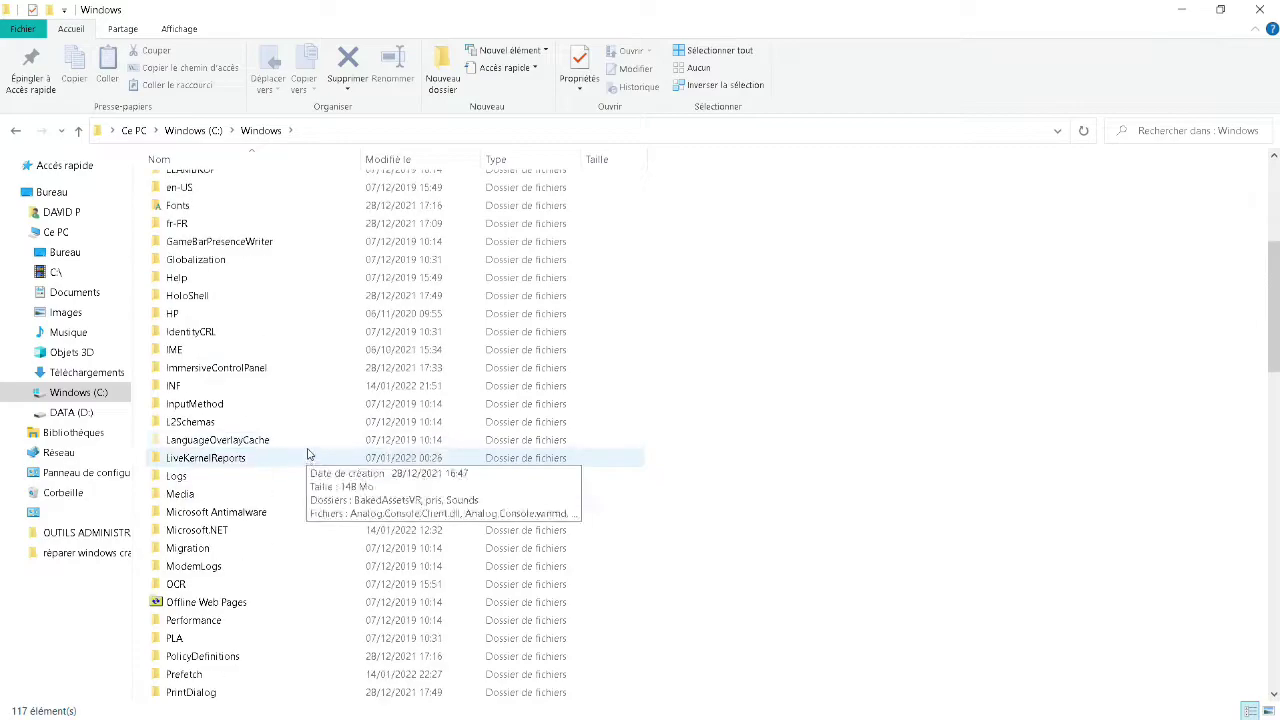
pyautogui.scroll(-5, 312, 444)
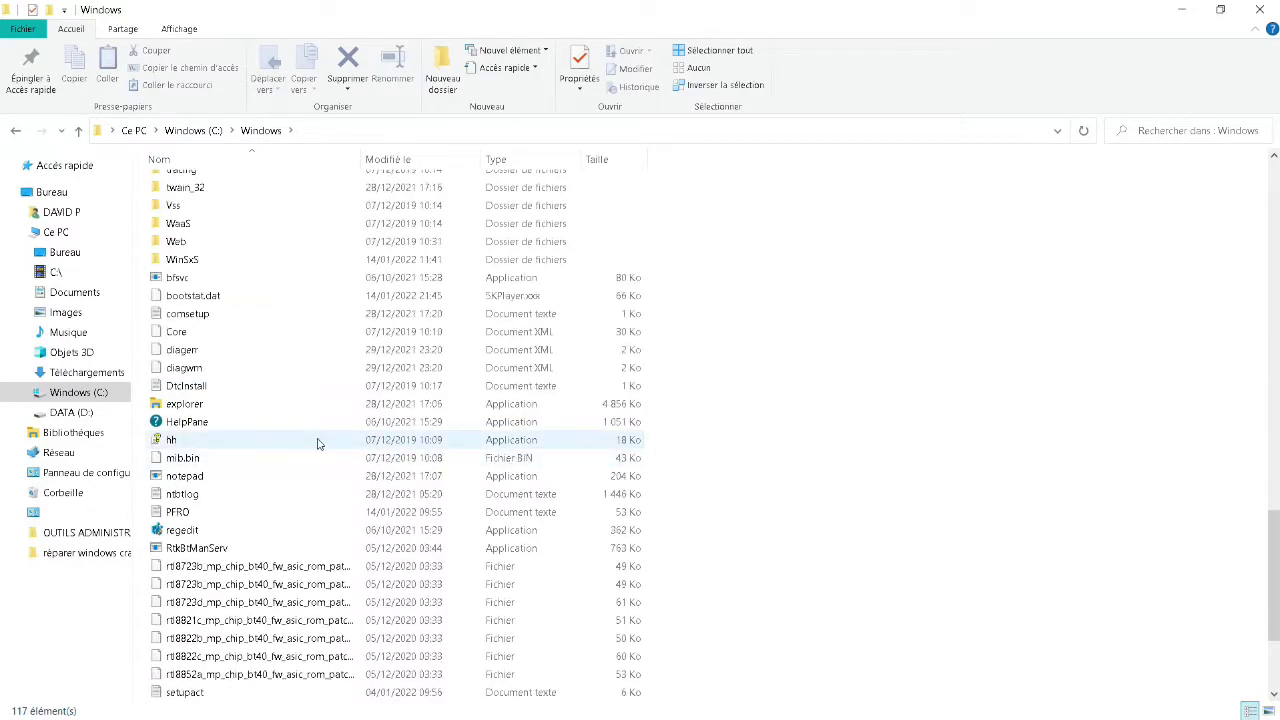
pyautogui.scroll(6, 309, 430)
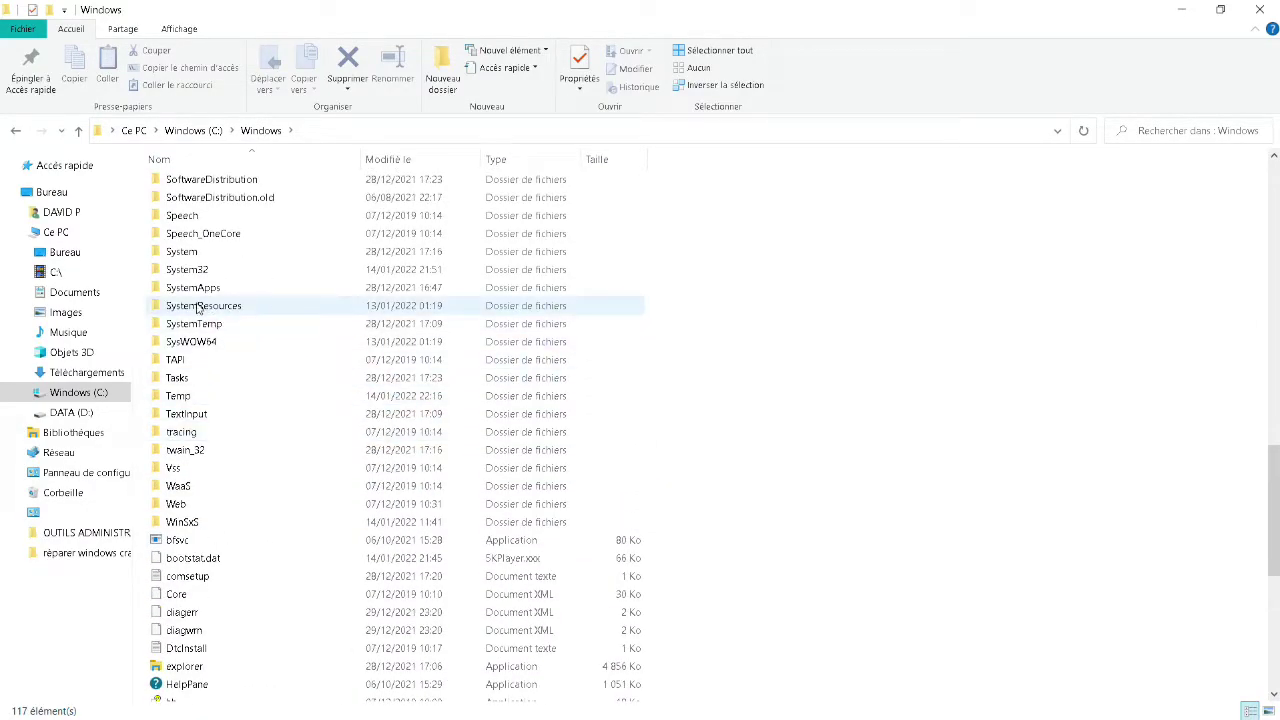
pyautogui.scroll(1, 208, 300)
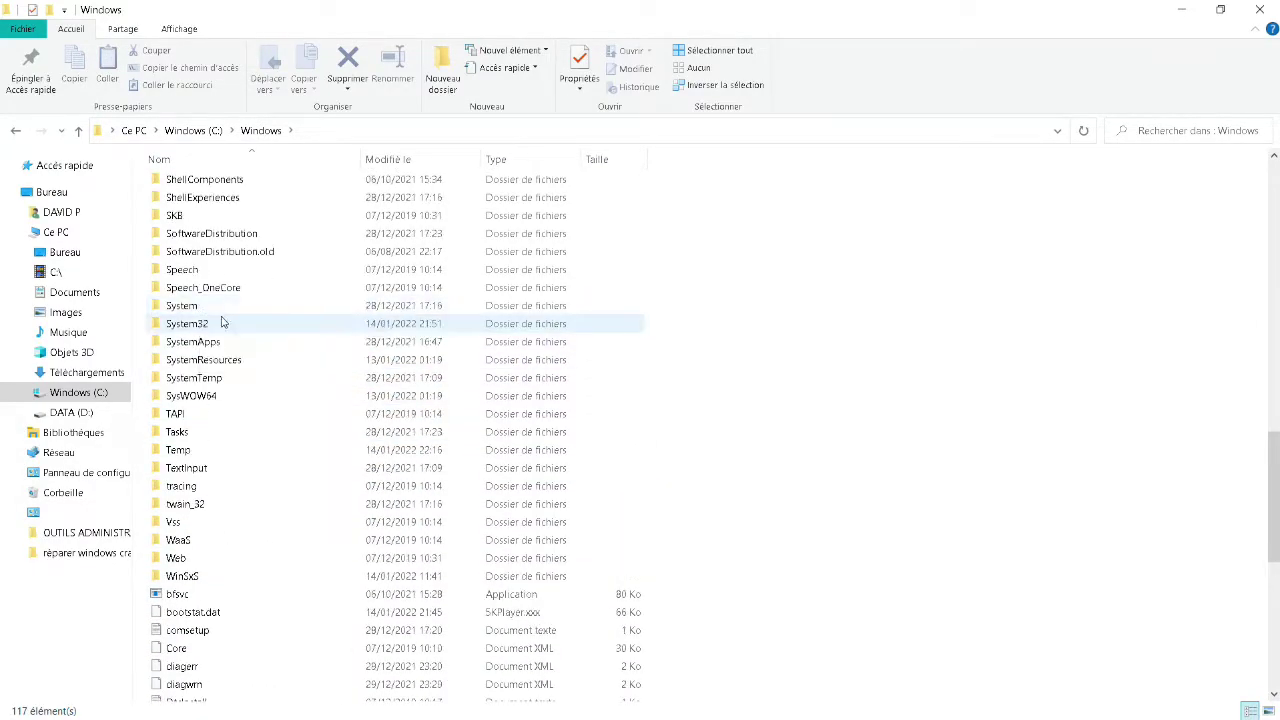
pyautogui.doubleClick(216, 235)
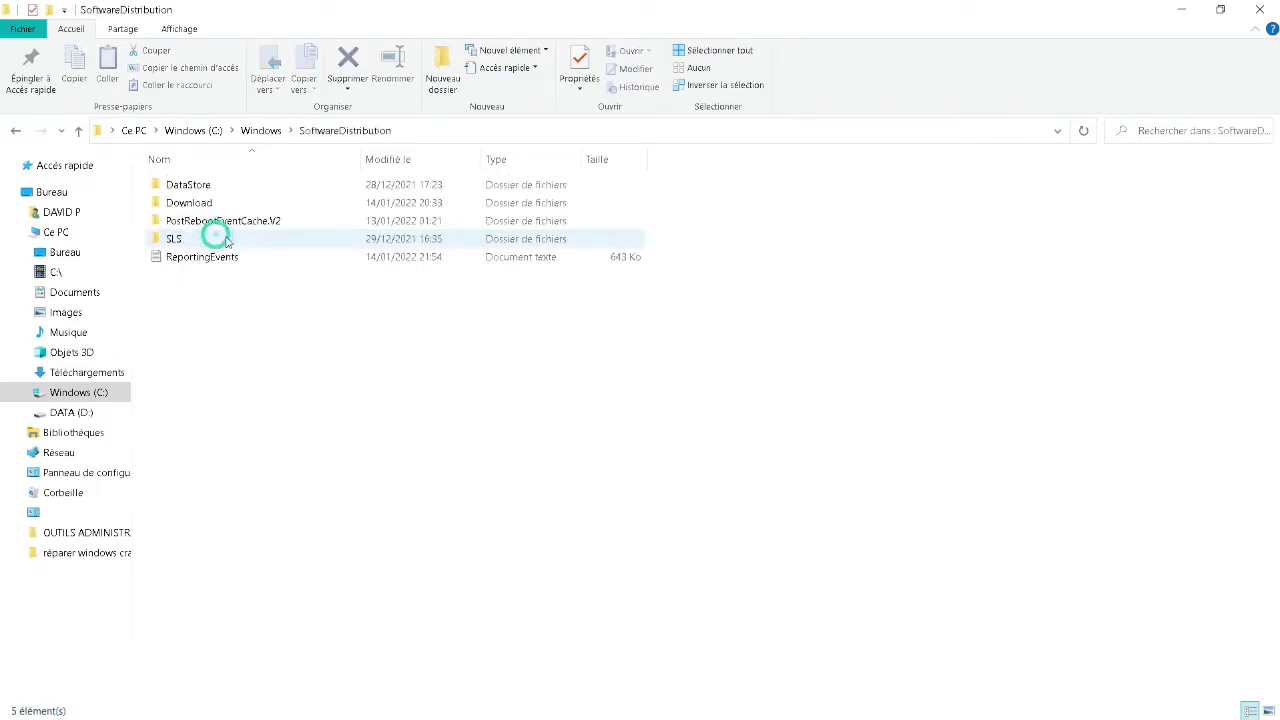
pyautogui.doubleClick(175, 204)
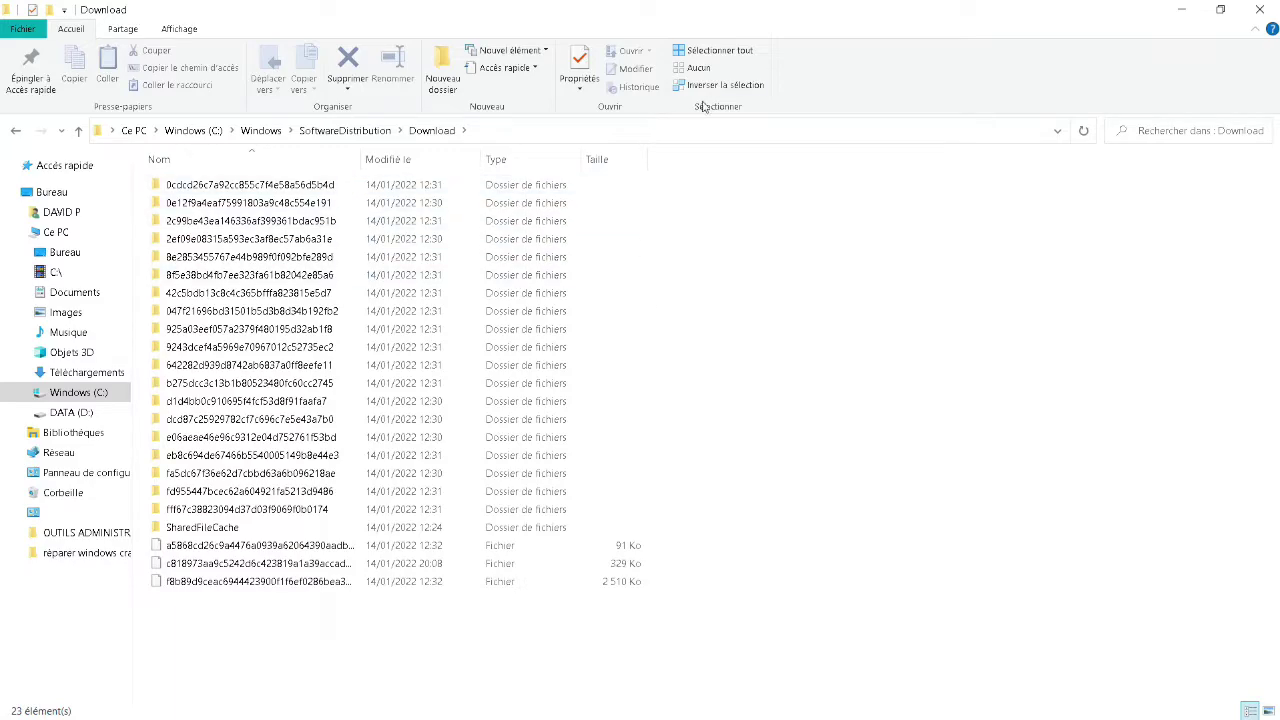
# Delete everything in C:\Windows\SoftwareDistribution\Download, granting administrator approval for all current items
pyautogui.click(705, 50)
pyautogui.click(348, 63)
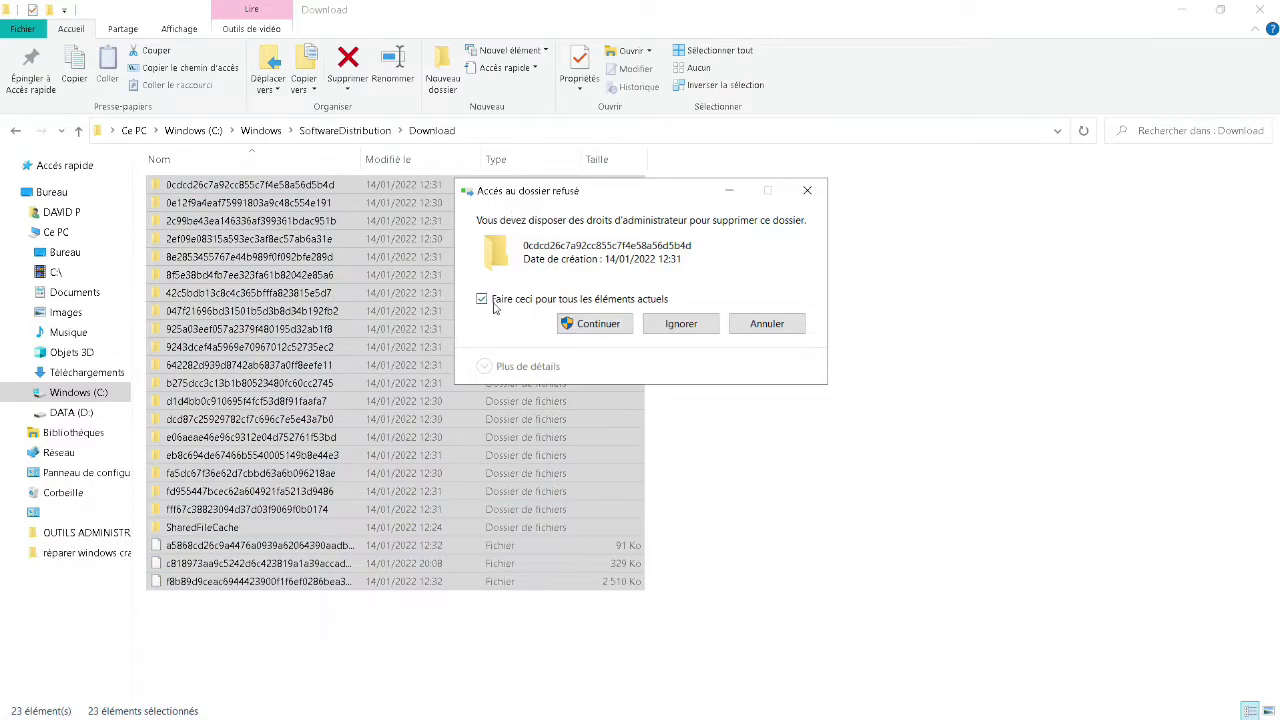
pyautogui.click(595, 323)
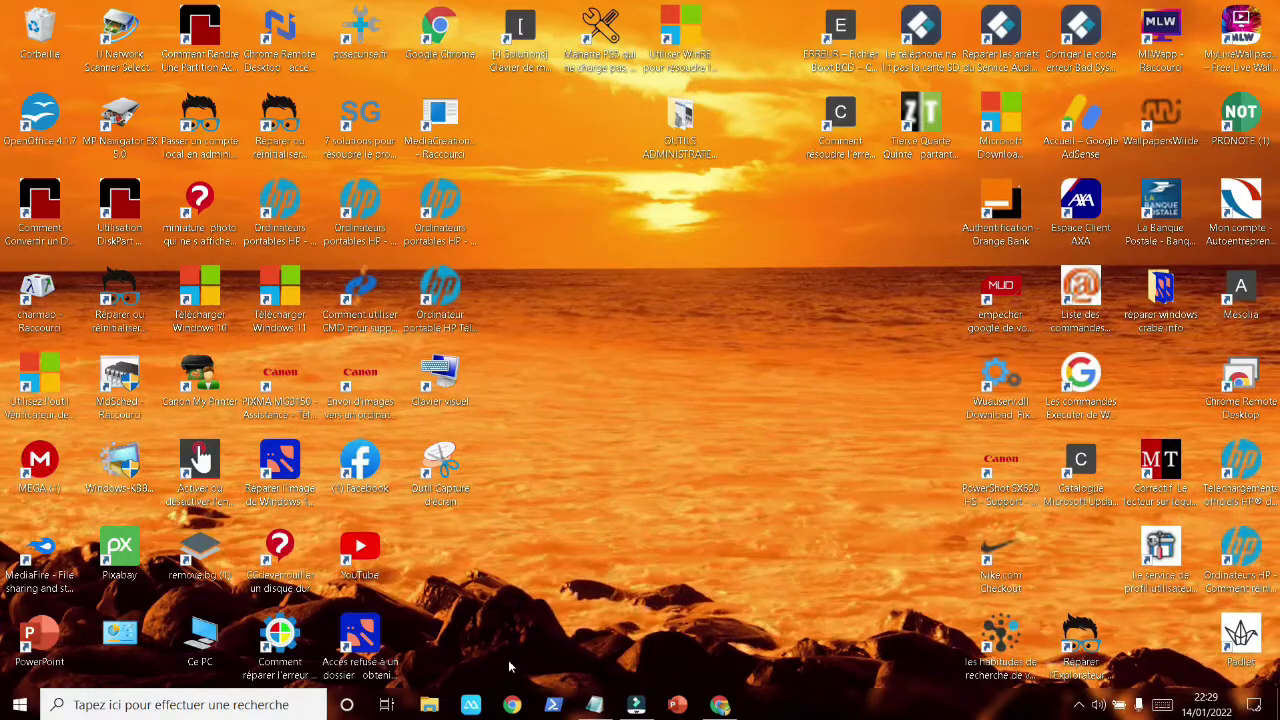
# Open Command Prompt as administrator, allow the elevation request and enlarge the console text
pyautogui.press('super+x')
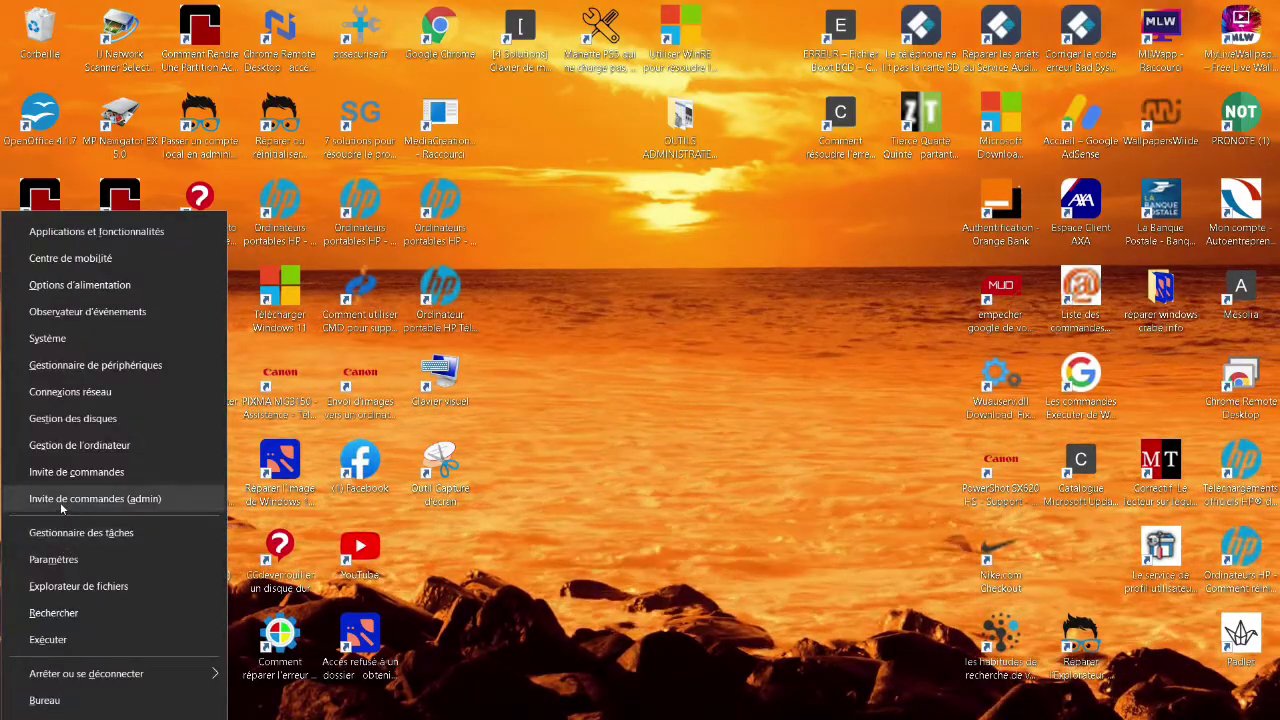
pyautogui.click(130, 504)
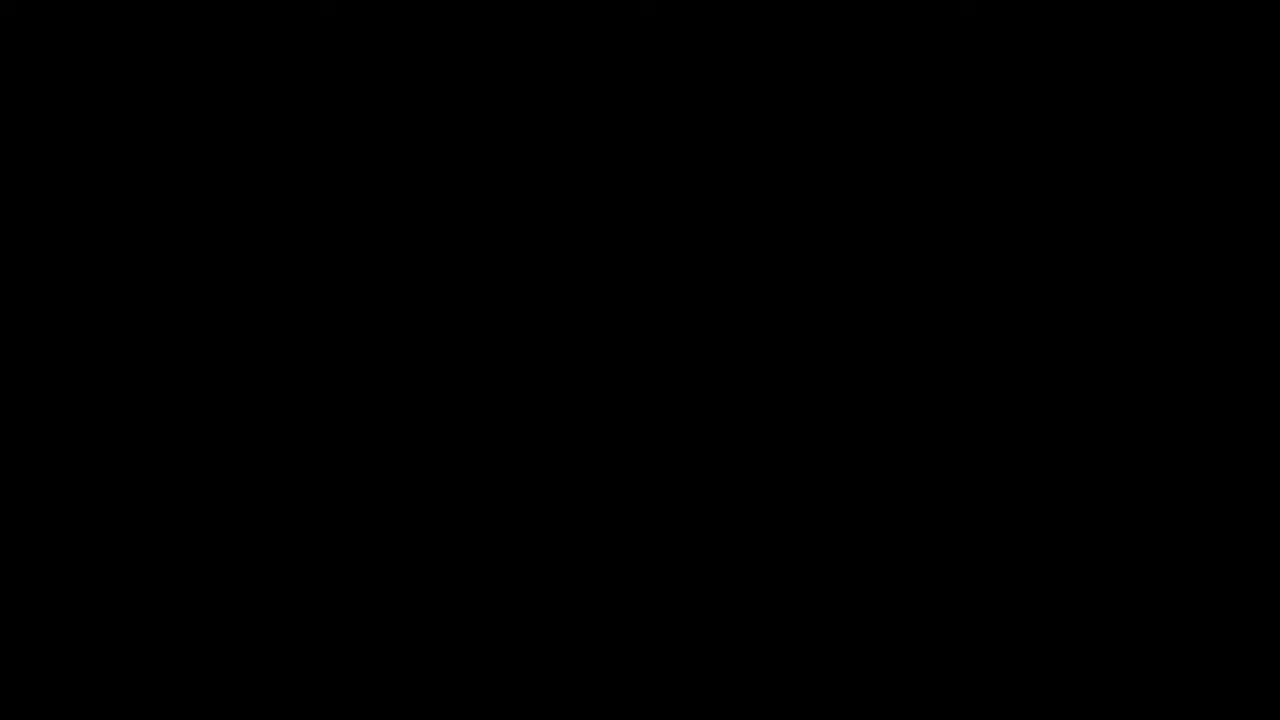
pyautogui.click(563, 457)
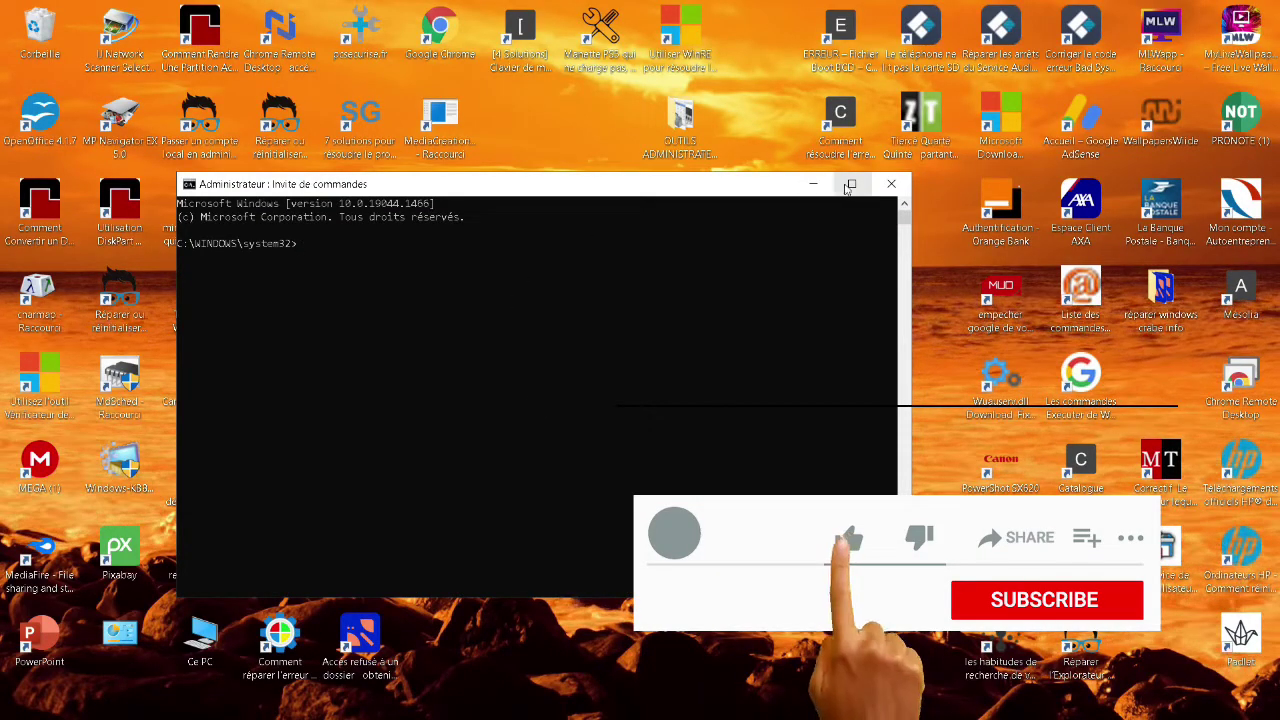
pyautogui.keyDown('ctrl'); pyautogui.scroll(4, 614, 256); pyautogui.keyUp('ctrl')
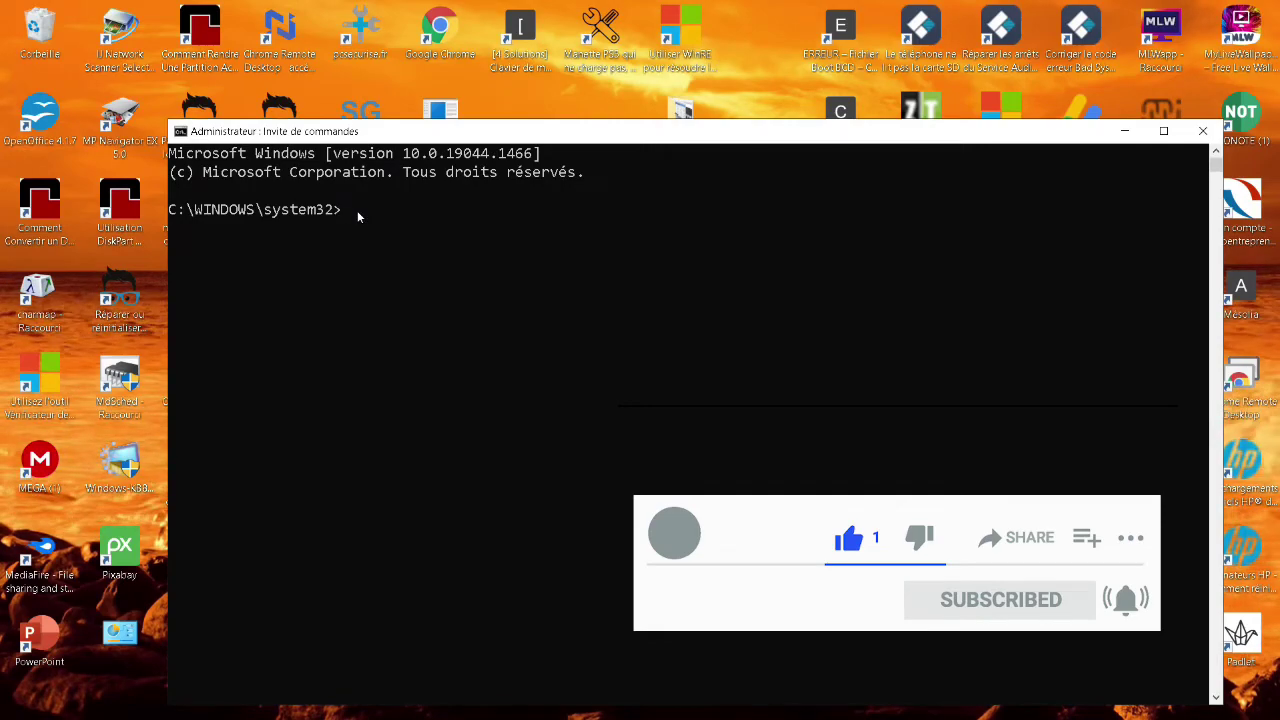
# Flush the DNS cache with ipconfig/flushdns and close the Command Prompt with exit
pyautogui.write('ipco')
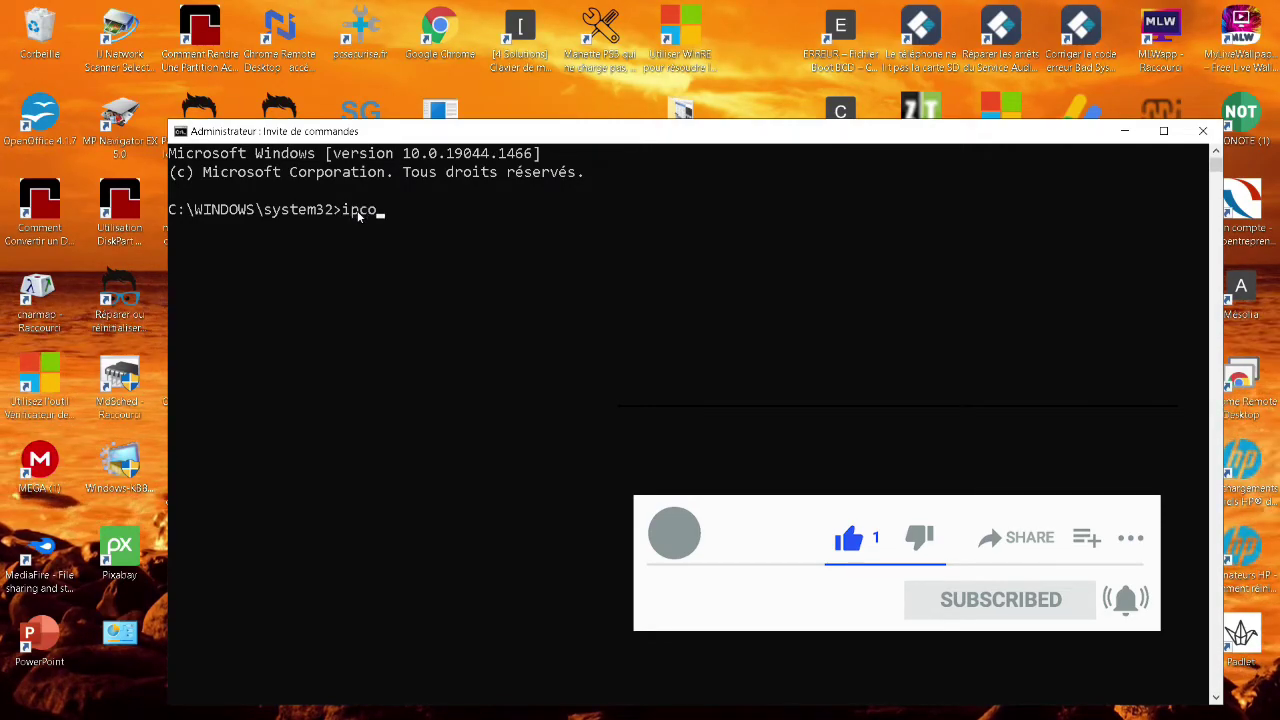
pyautogui.write('nfig/')
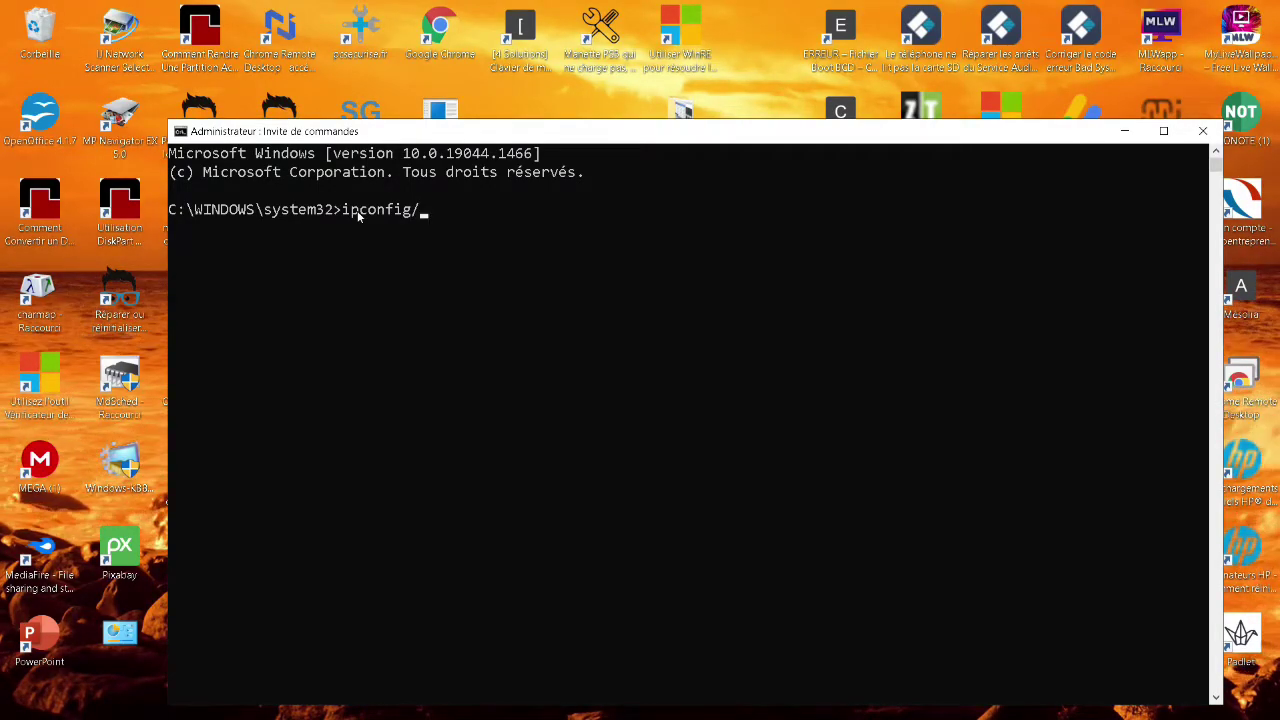
pyautogui.write('flushdns')
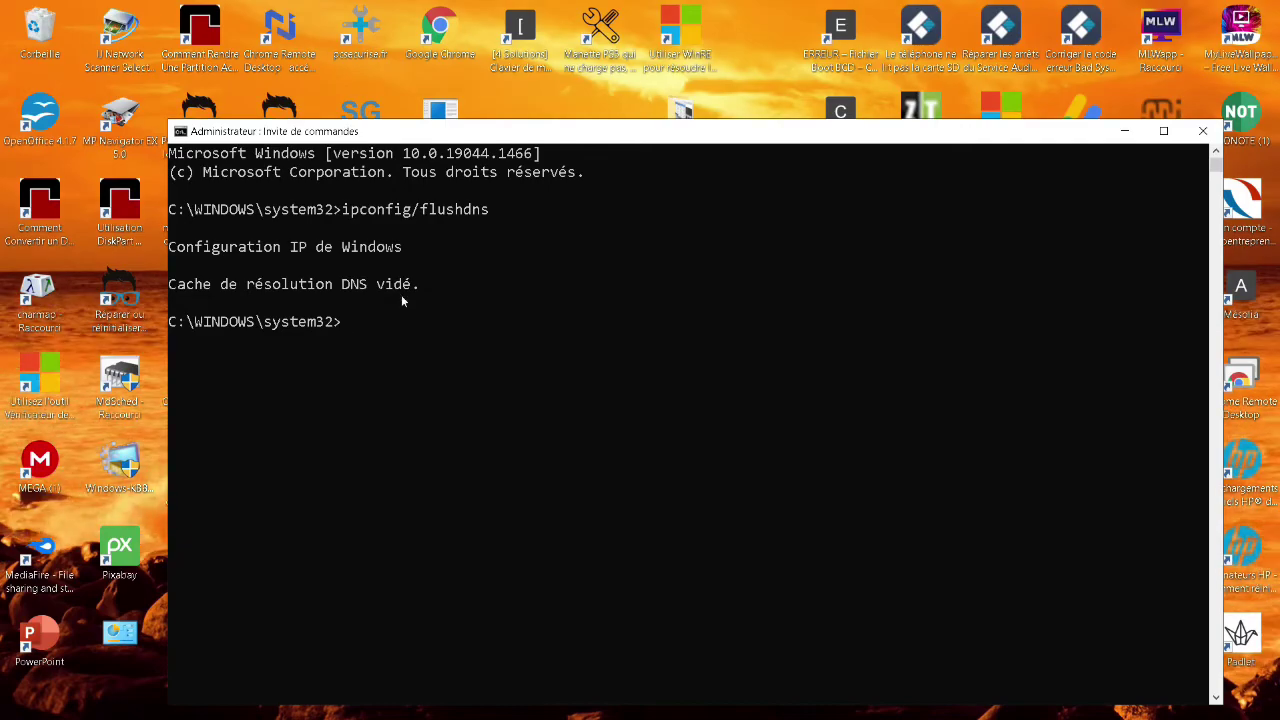
pyautogui.write('exit')
pyautogui.press('Return')
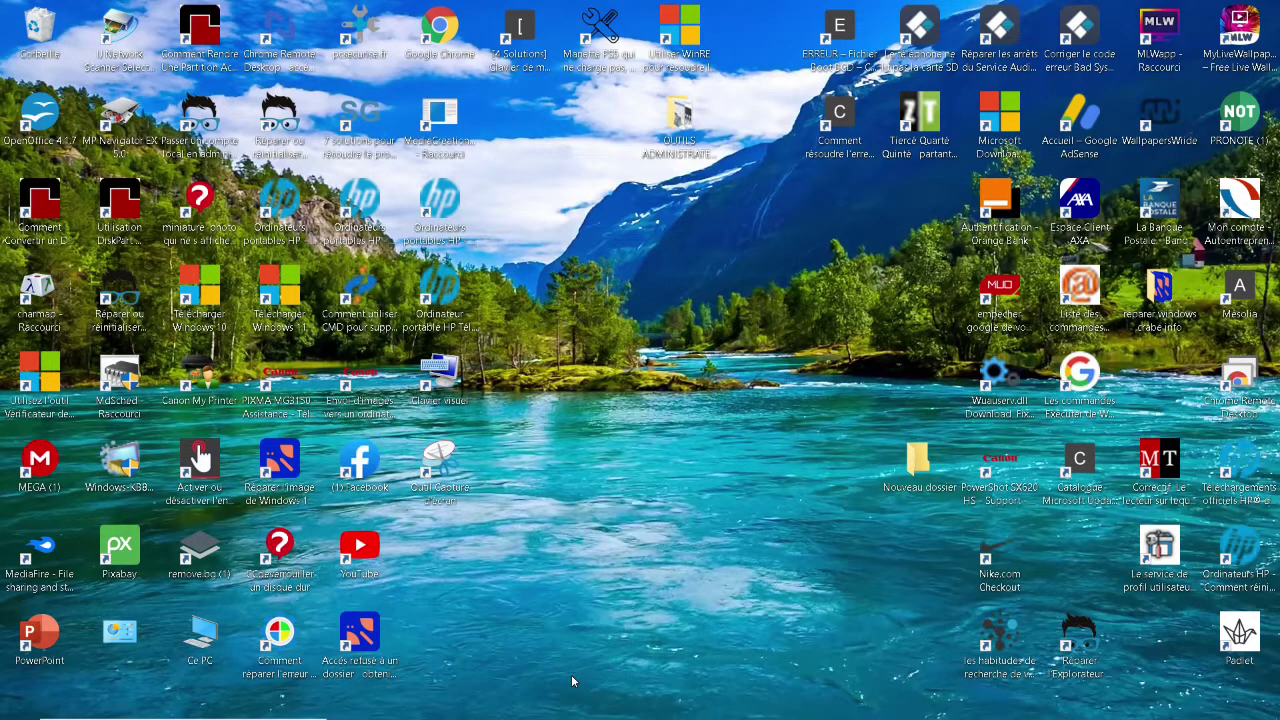
# Open the Applications et fonctionnalités page in Windows Settings
pyautogui.press('super+x')
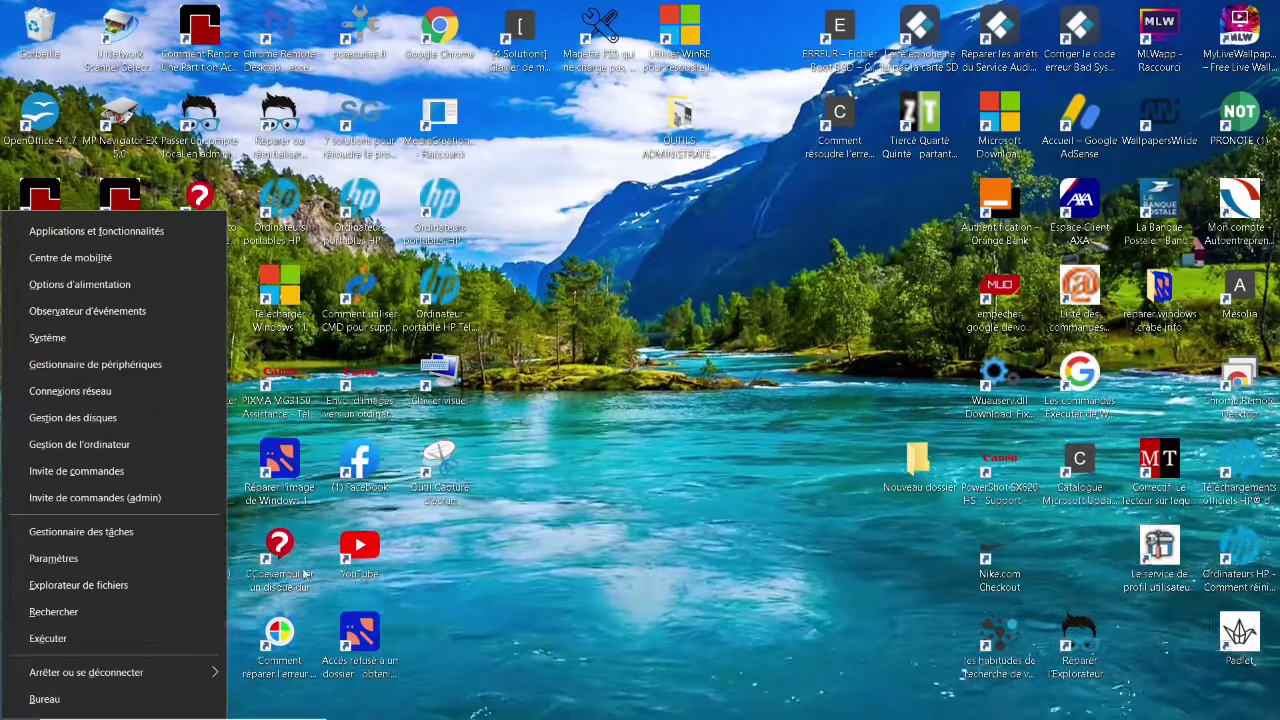
pyautogui.click(117, 560)
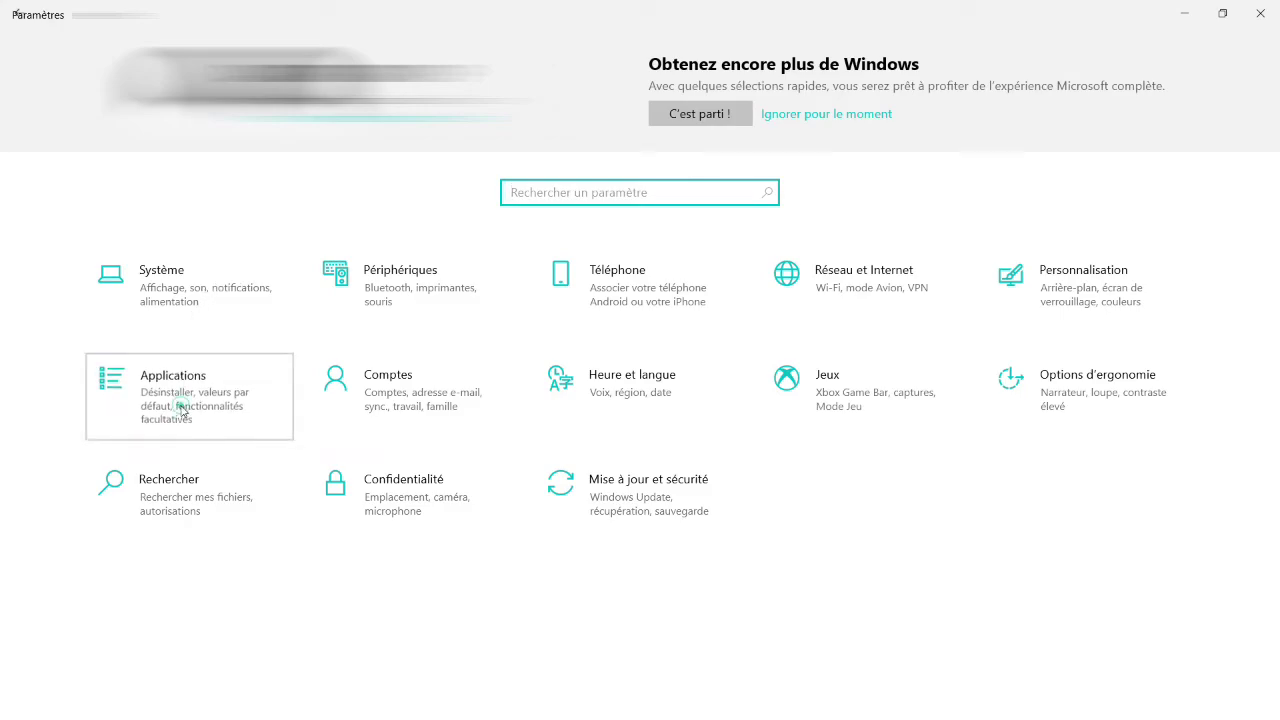
pyautogui.click(182, 410)
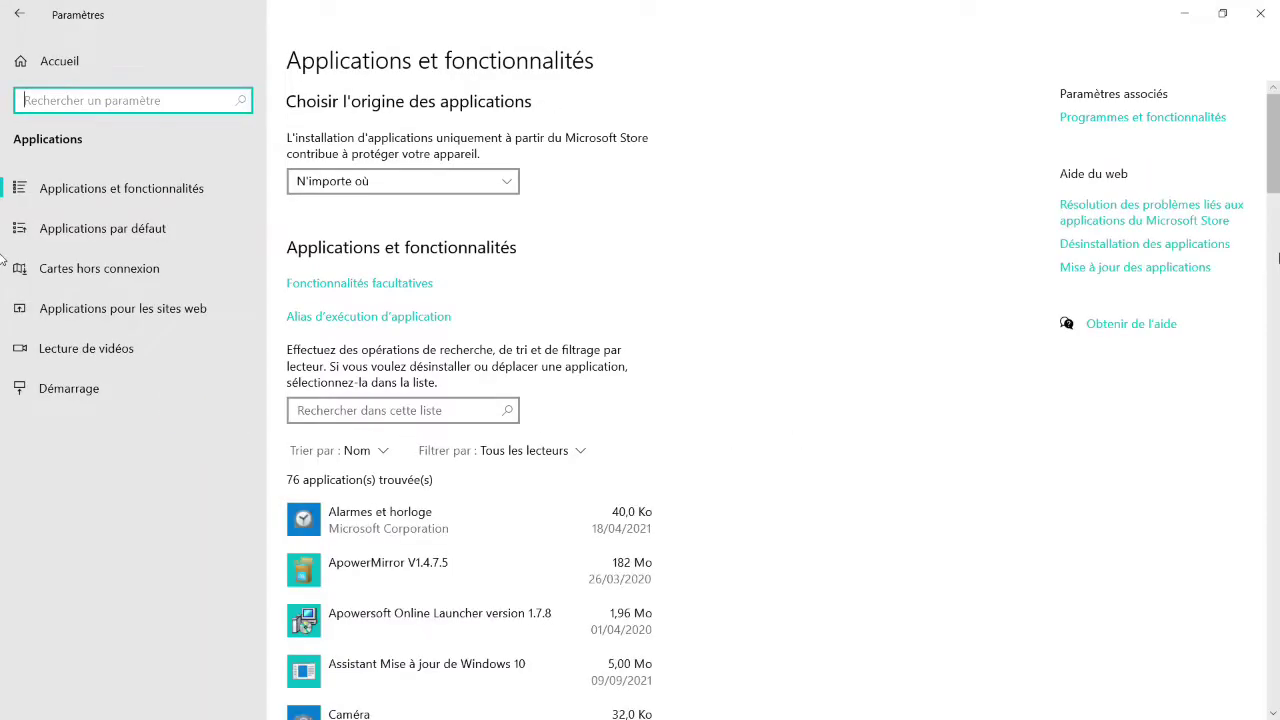
pyautogui.click(192, 182)
# Uninstall the Compagnon de la console Xbox app and confirm its removal
pyautogui.scroll(-3, 1200, 185)
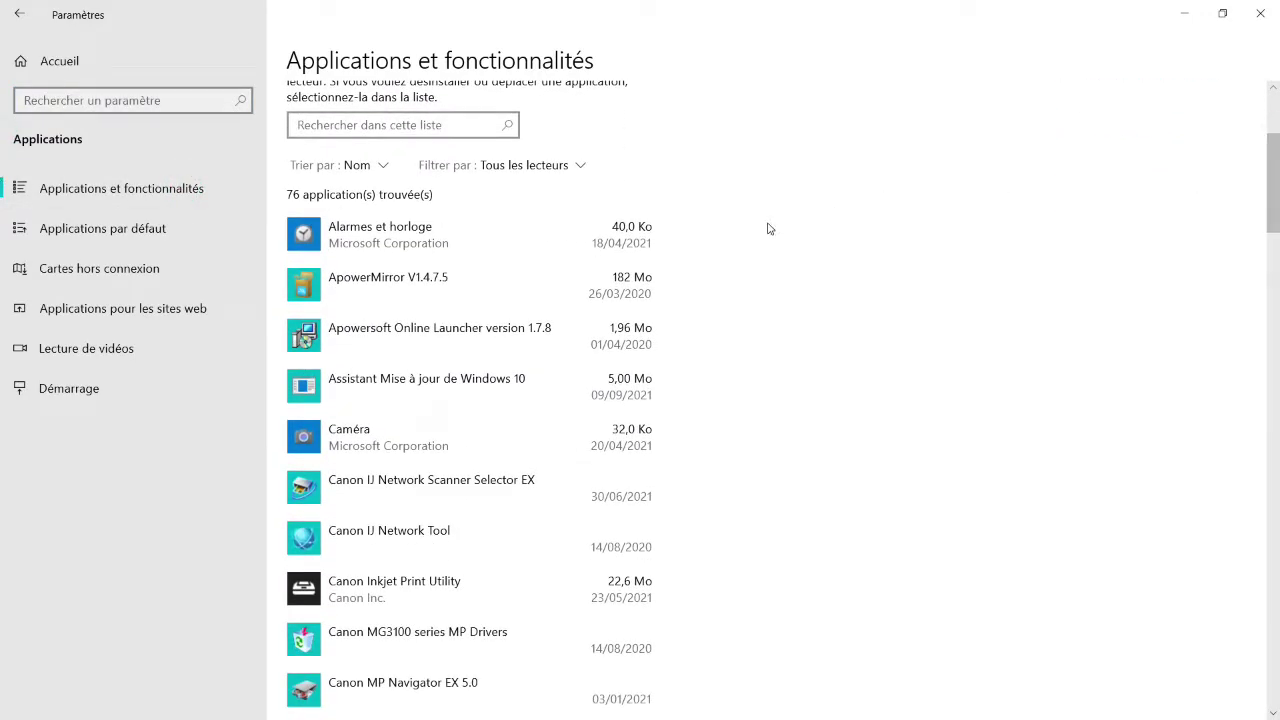
pyautogui.scroll(-3, 720, 263)
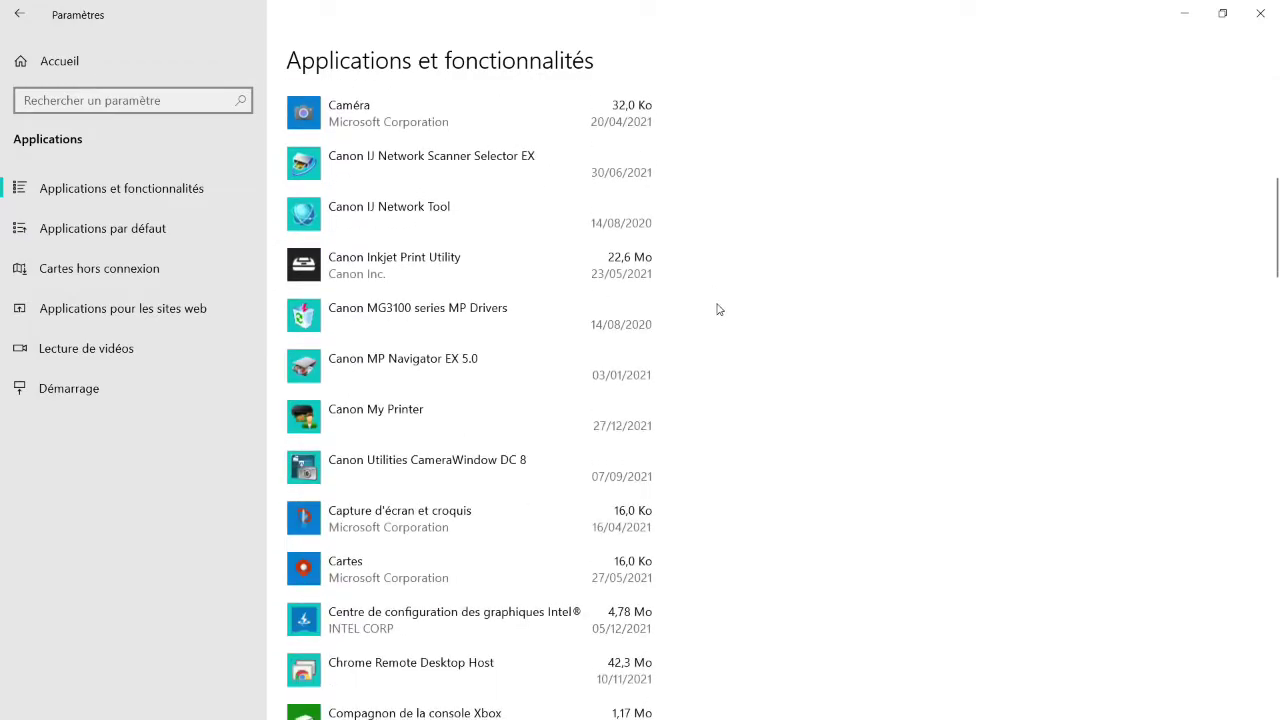
pyautogui.scroll(-2, 718, 315)
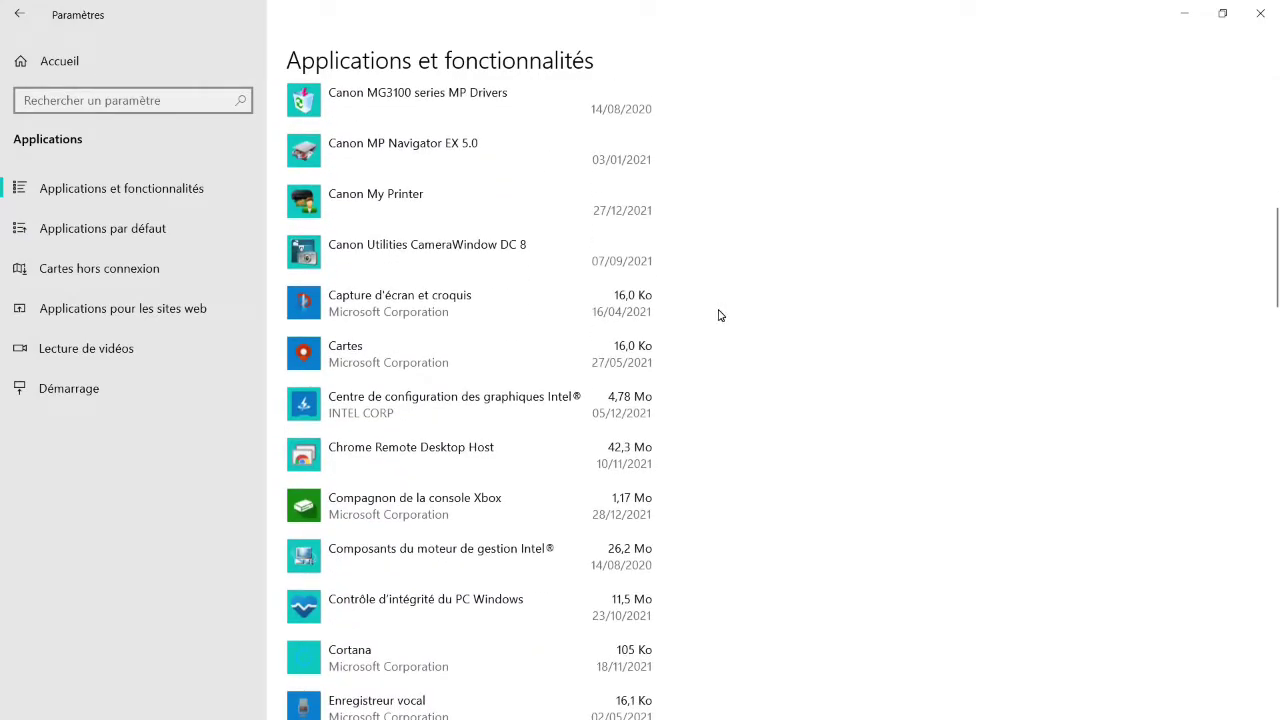
pyautogui.scroll(-1, 718, 315)
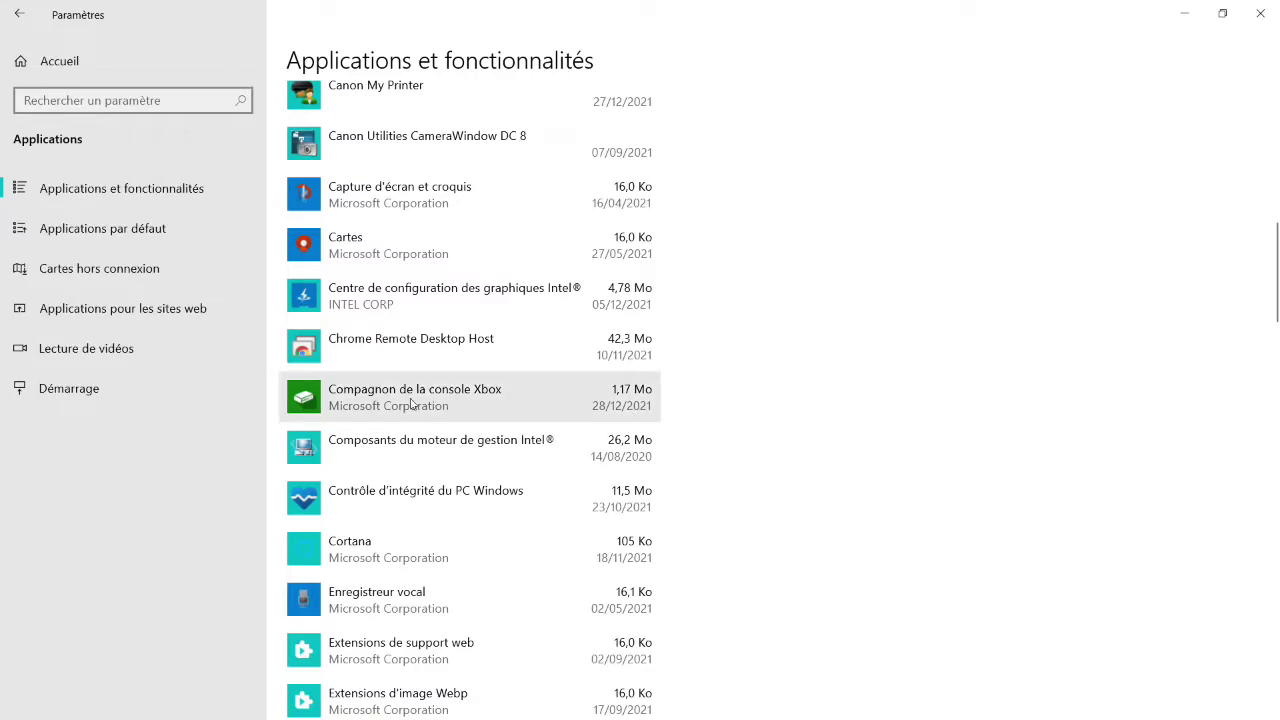
pyautogui.click(551, 397)
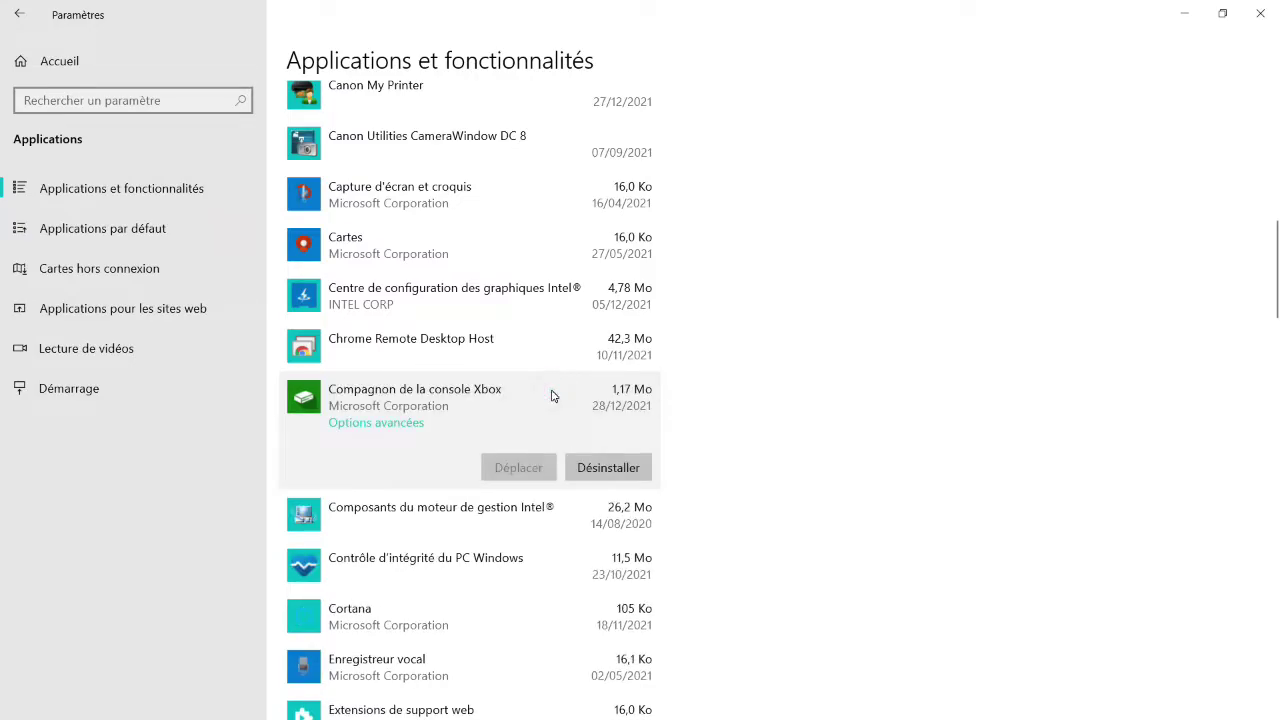
pyautogui.click(614, 470)
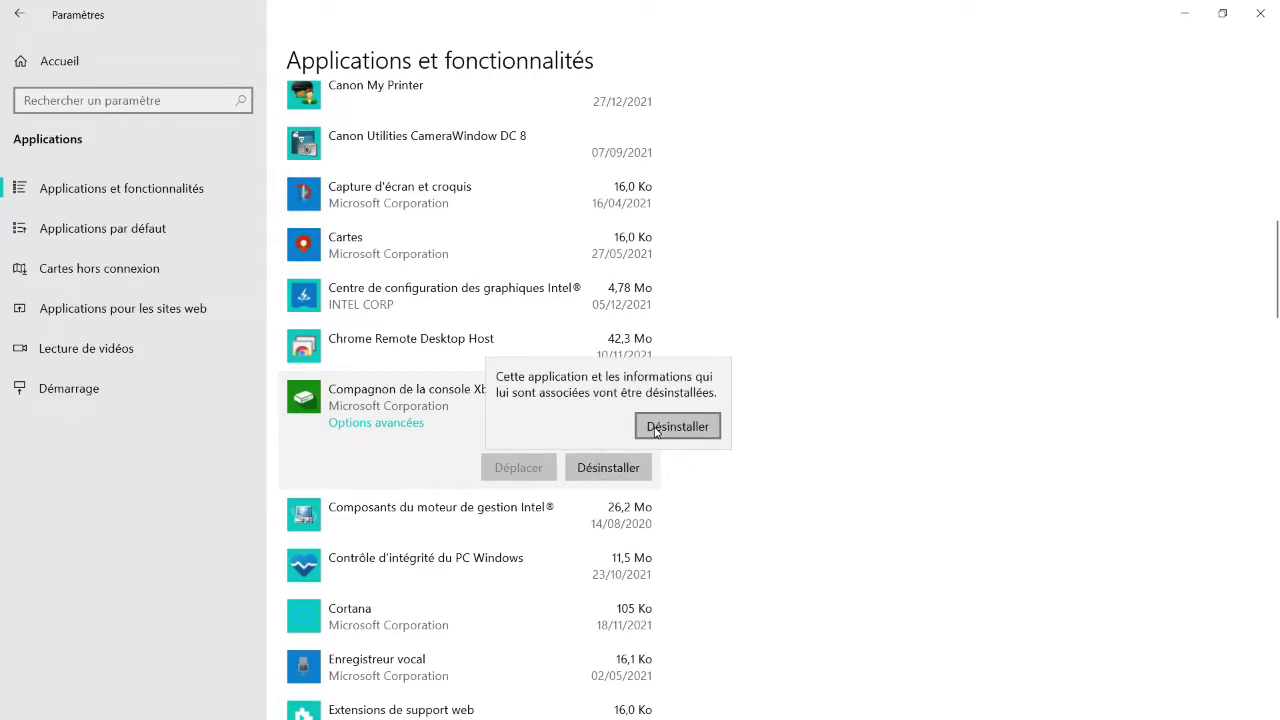
pyautogui.click(657, 431)
# Uninstall WinRAR 6.02 (64-bit) from the installed apps list, confirming both the app removal and WinRAR's own uninstall question
pyautogui.scroll(-3, 729, 500)
pyautogui.scroll(-3, 729, 500)
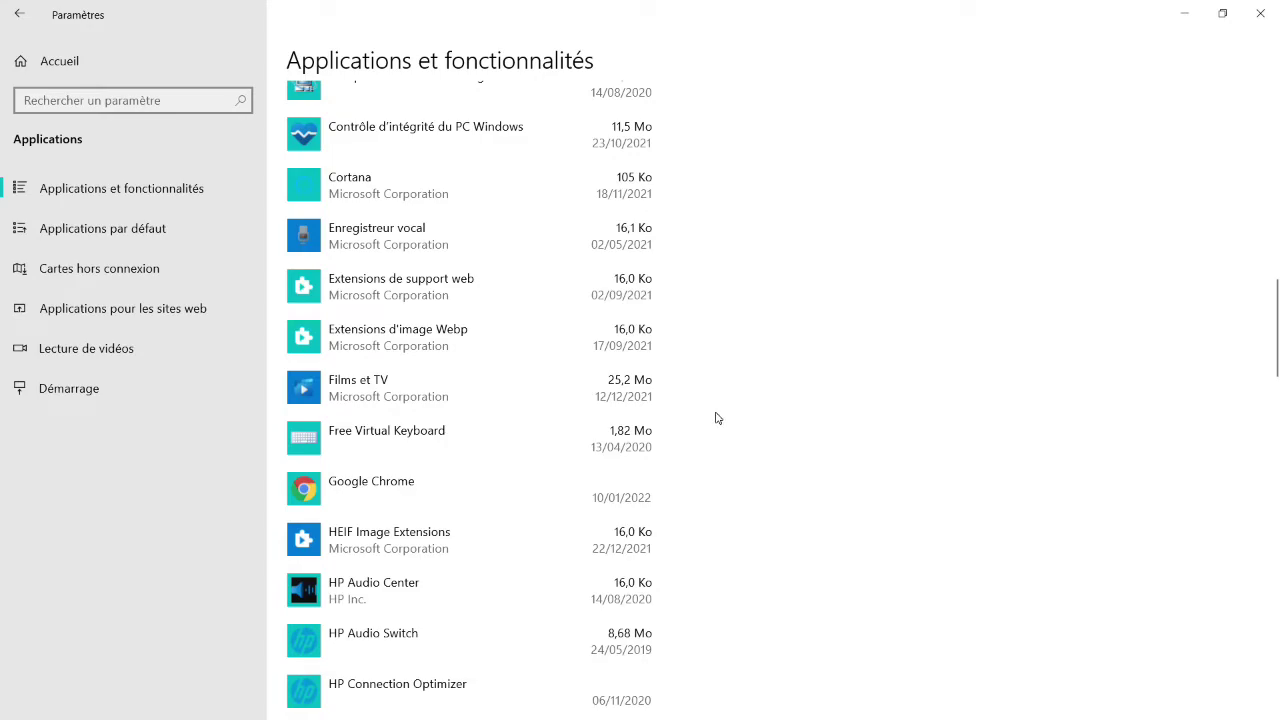
pyautogui.scroll(-3, 717, 418)
pyautogui.scroll(-20, 716, 418)
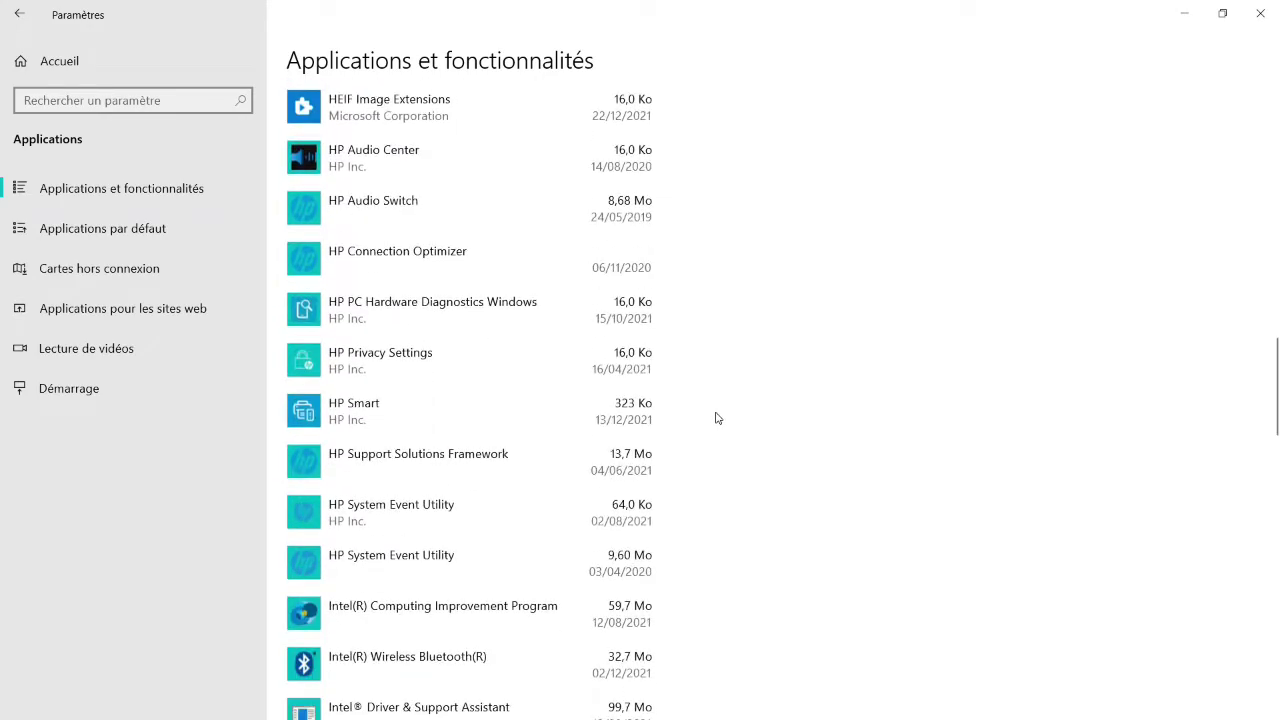
pyautogui.click(600, 392)
pyautogui.click(629, 455)
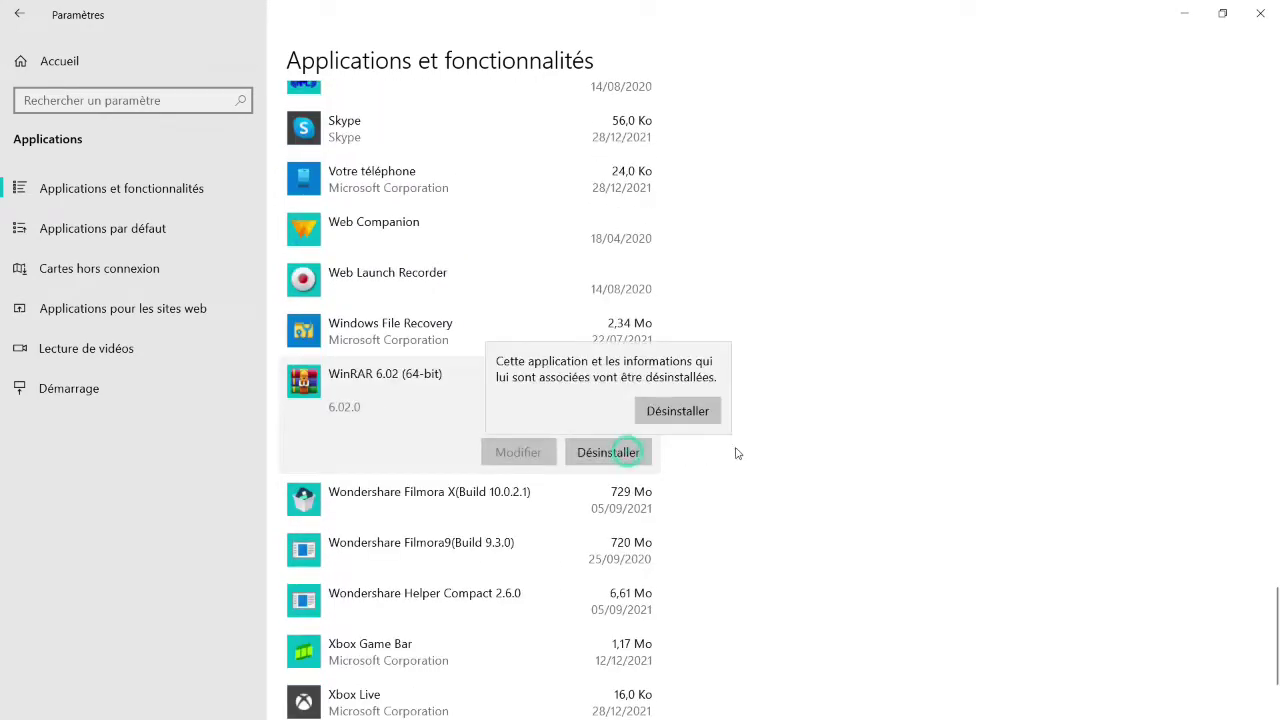
pyautogui.click(709, 413)
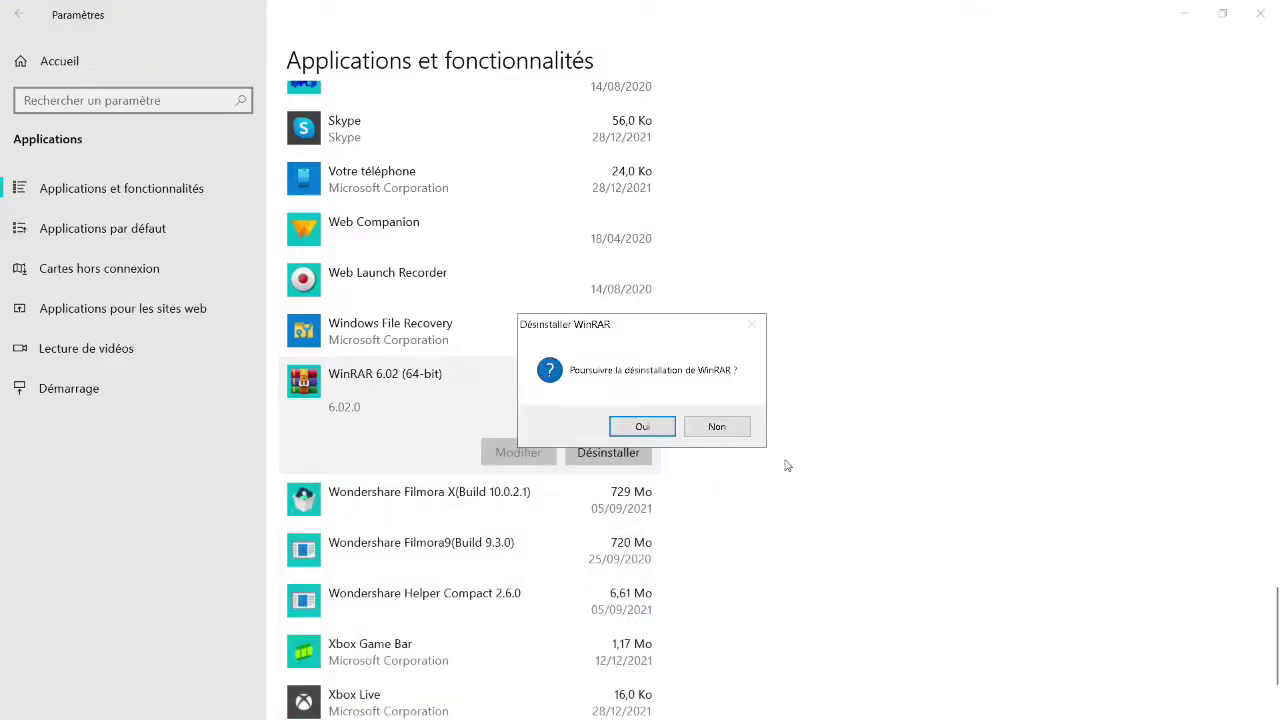
pyautogui.click(641, 421)
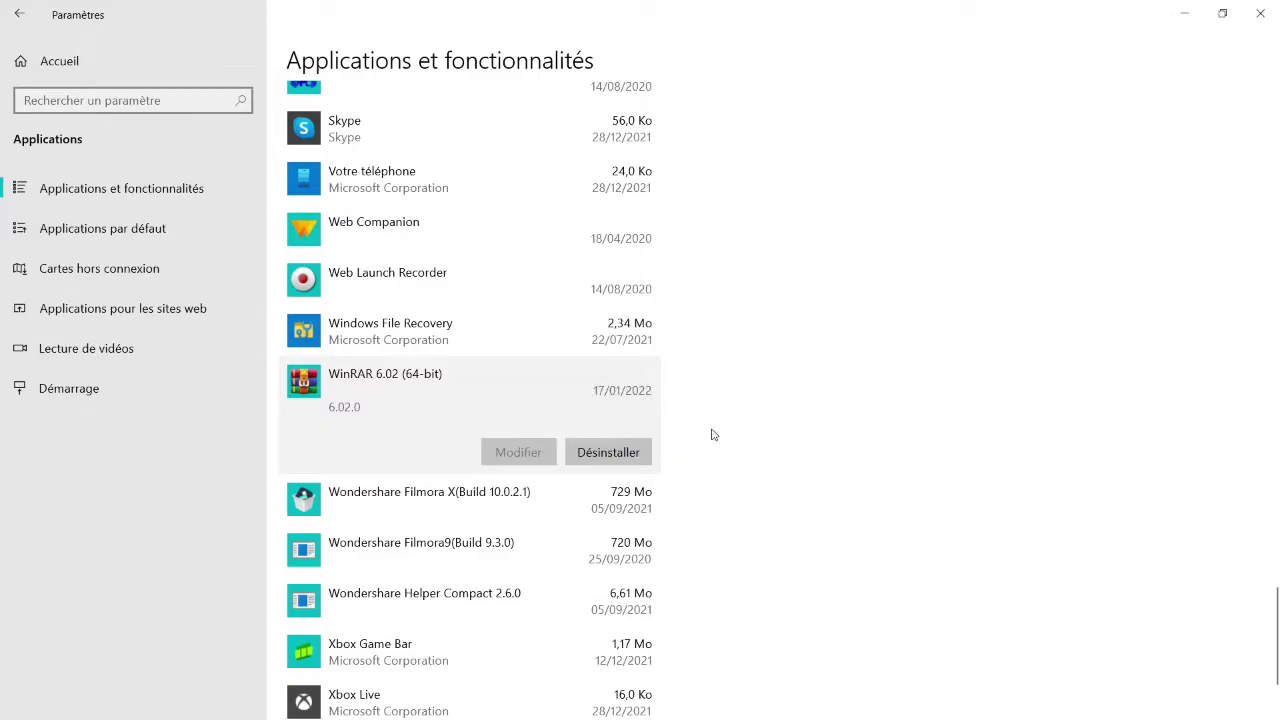
pyautogui.click(762, 428)
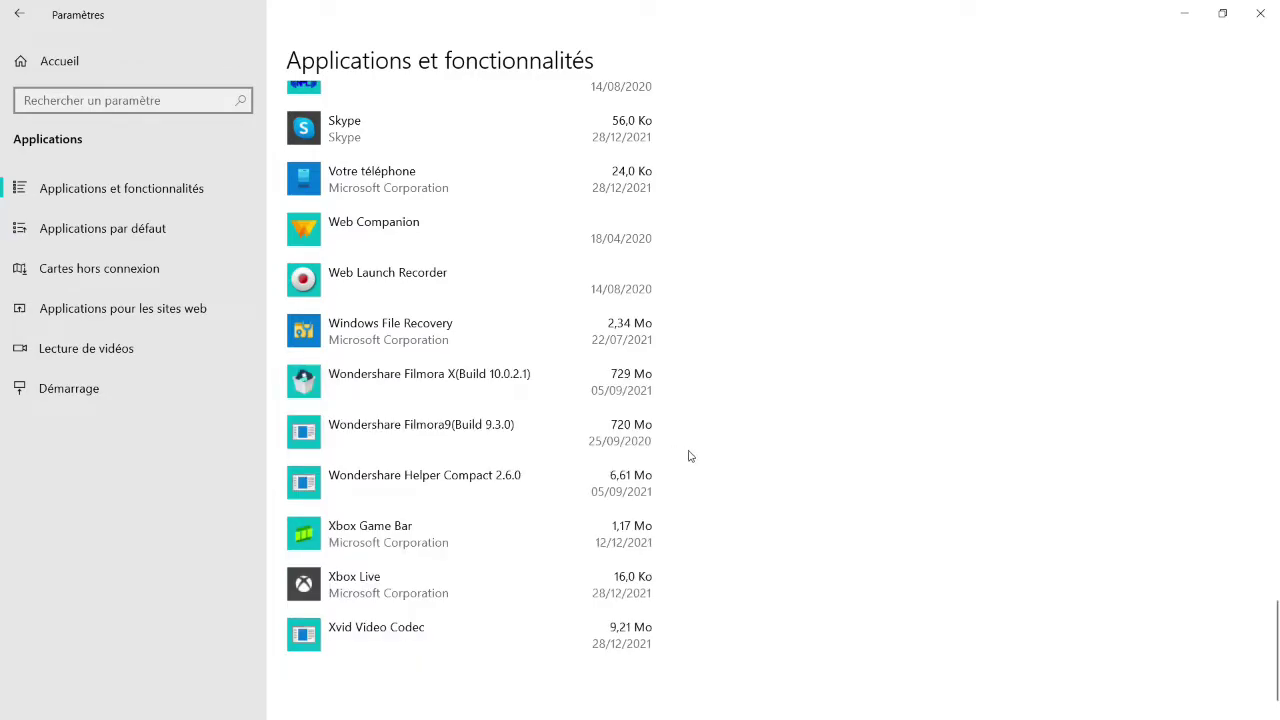
# Open the Démarrage page of the application settings and review which apps are set to launch at sign-in
pyautogui.scroll(-1, 709, 429)
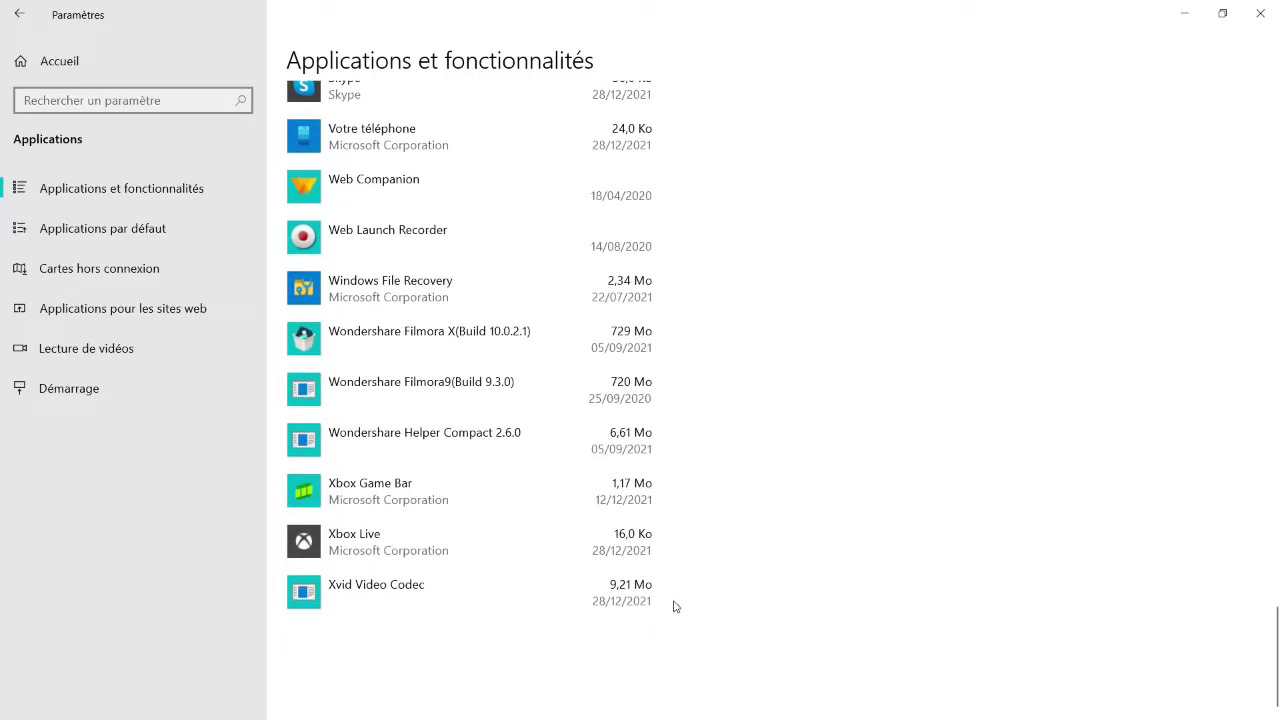
pyautogui.scroll(20, 714, 409)
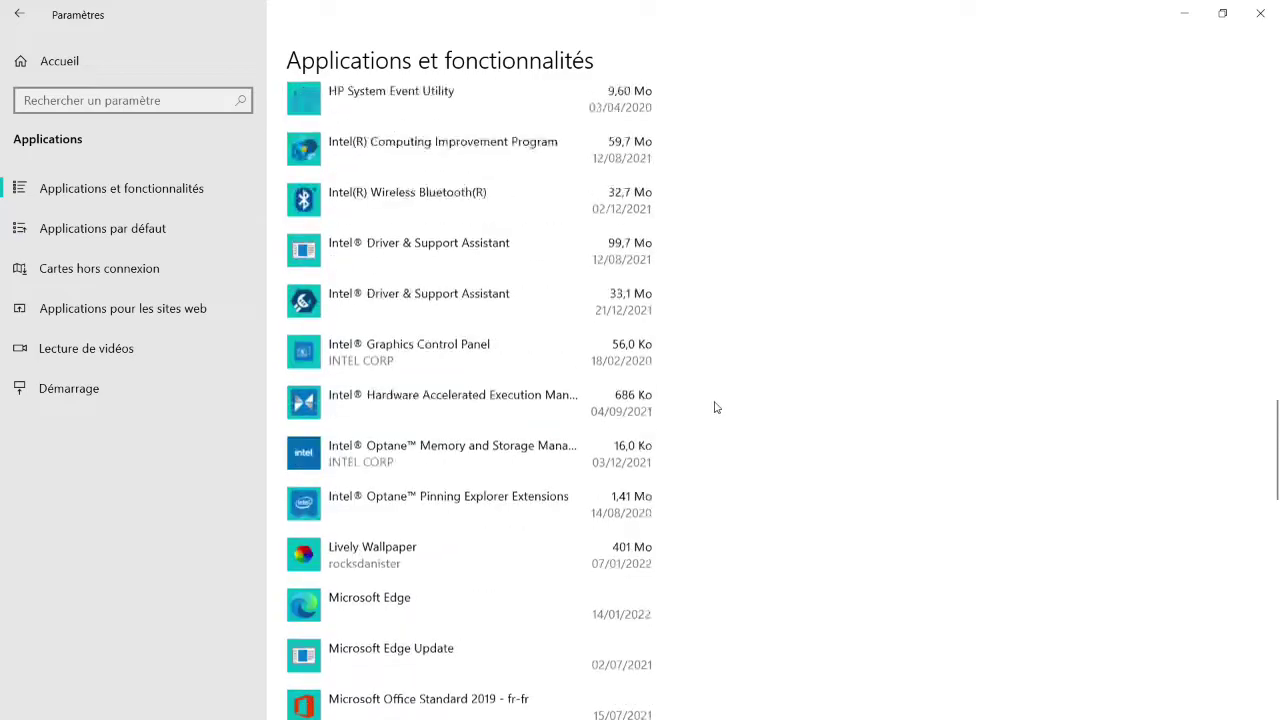
pyautogui.click(92, 400)
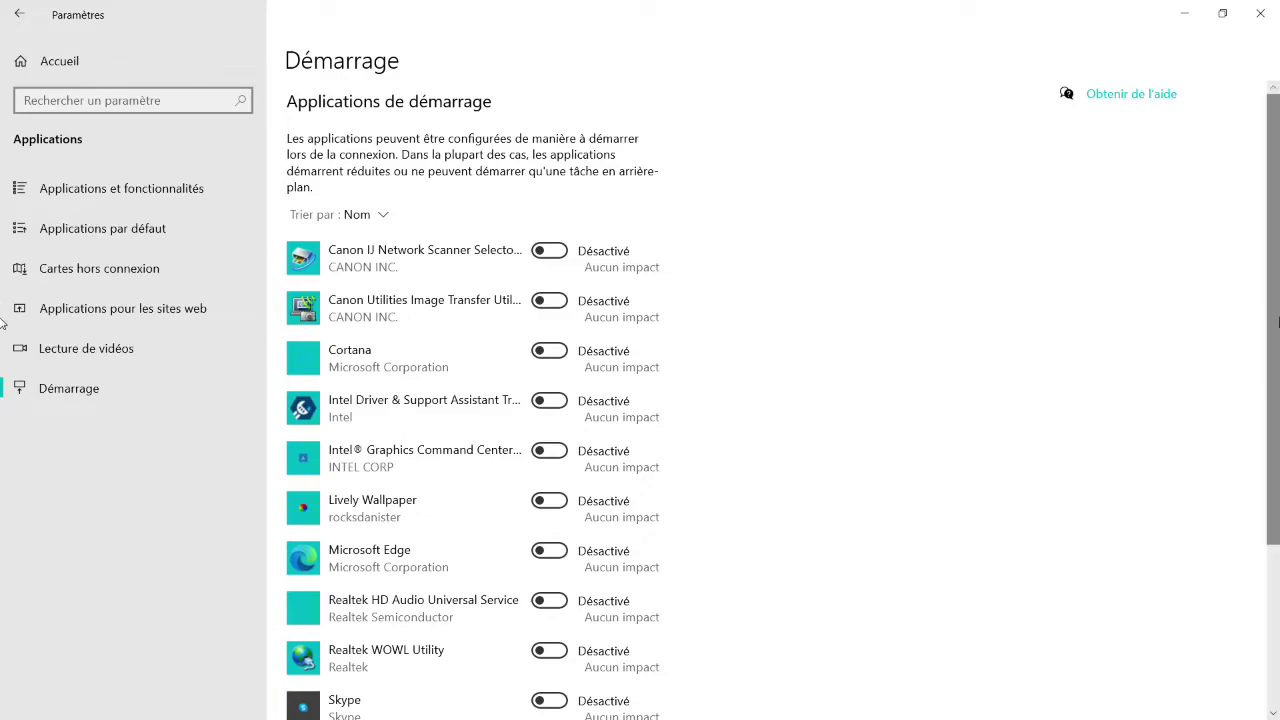
pyautogui.scroll(-3, 9, 314)
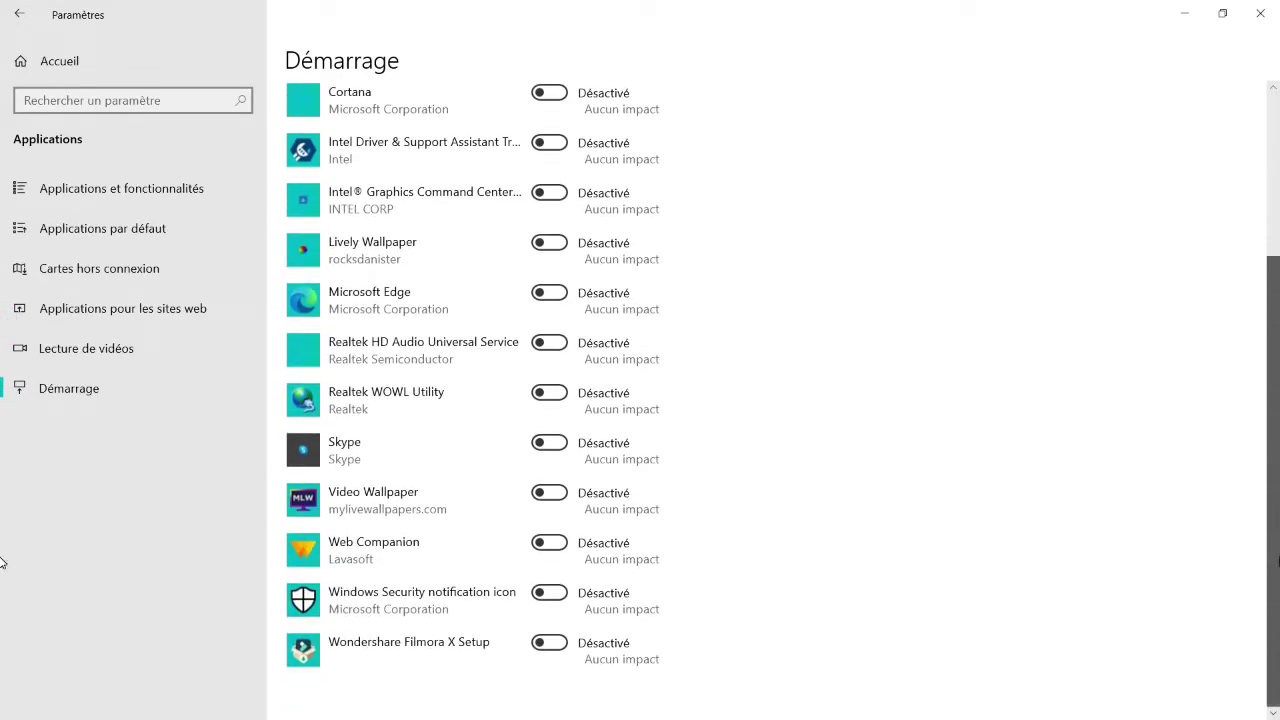
pyautogui.scroll(5, 3, 480)
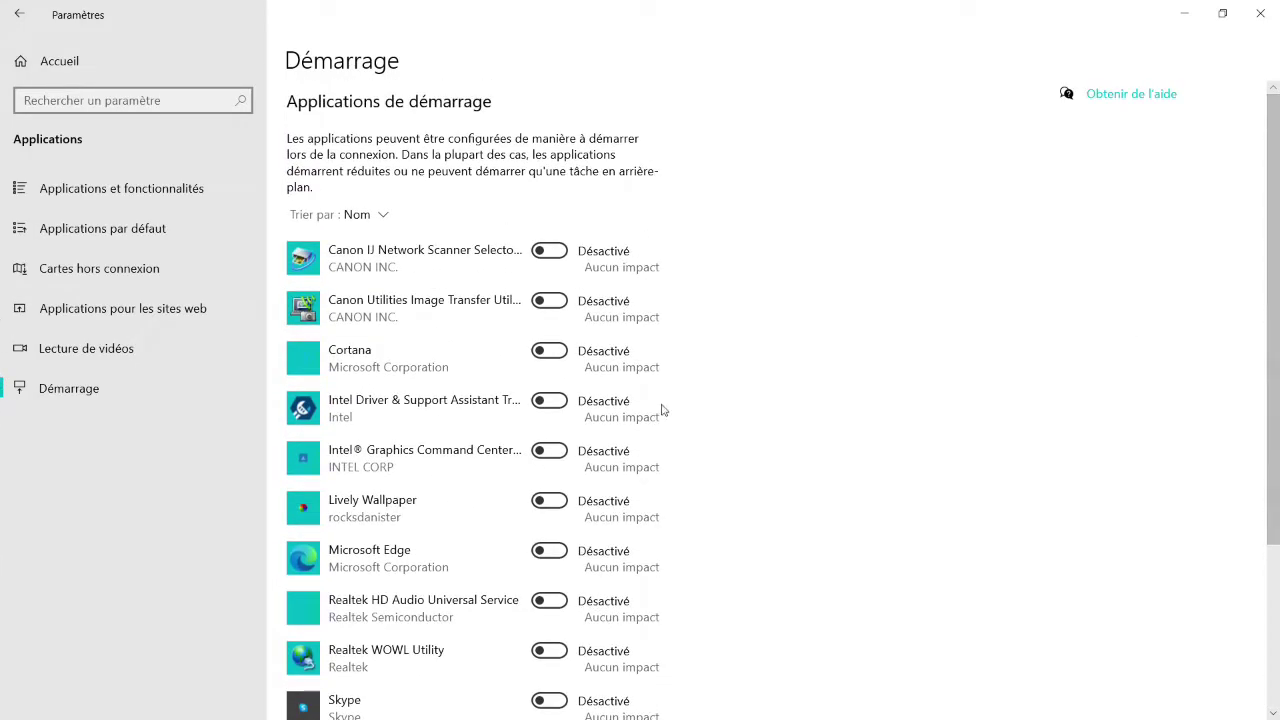
pyautogui.click(549, 251)
pyautogui.click(549, 301)
pyautogui.click(549, 351)
pyautogui.click(549, 251)
pyautogui.click(549, 301)
pyautogui.click(557, 356)
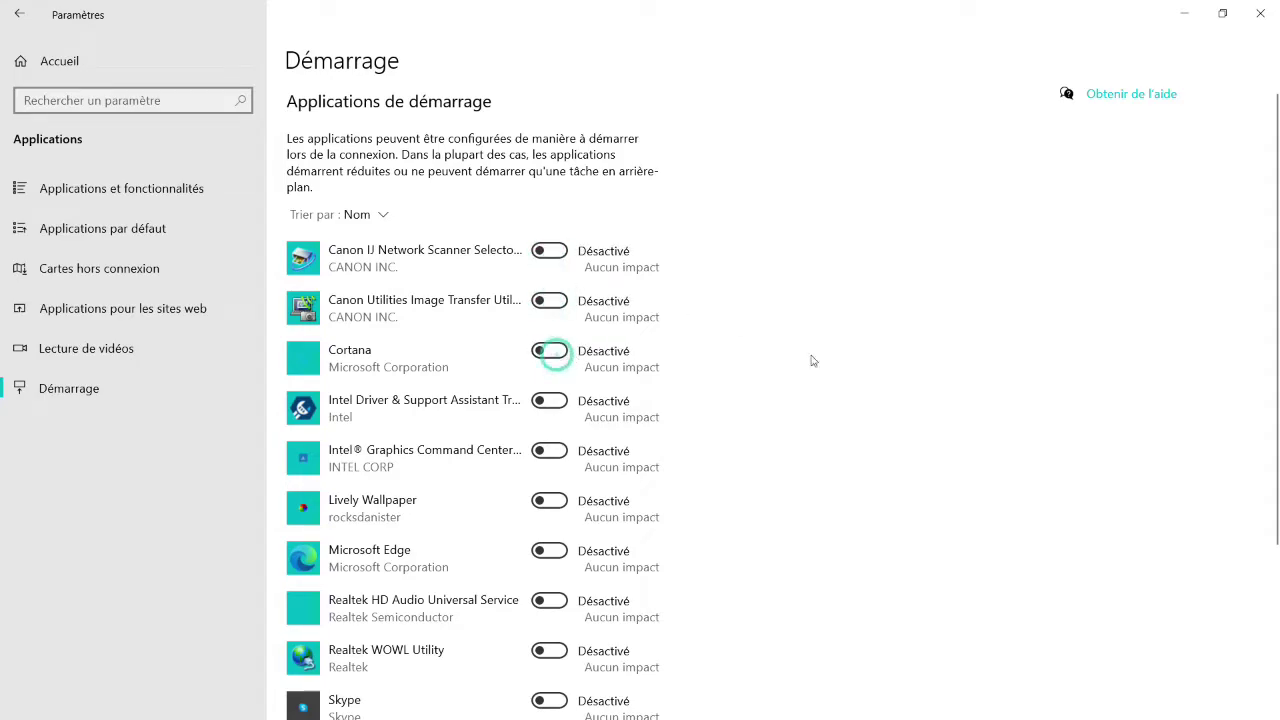
# Check the startup apps list through to its last entry and close Settings
pyautogui.scroll(-3, 851, 354)
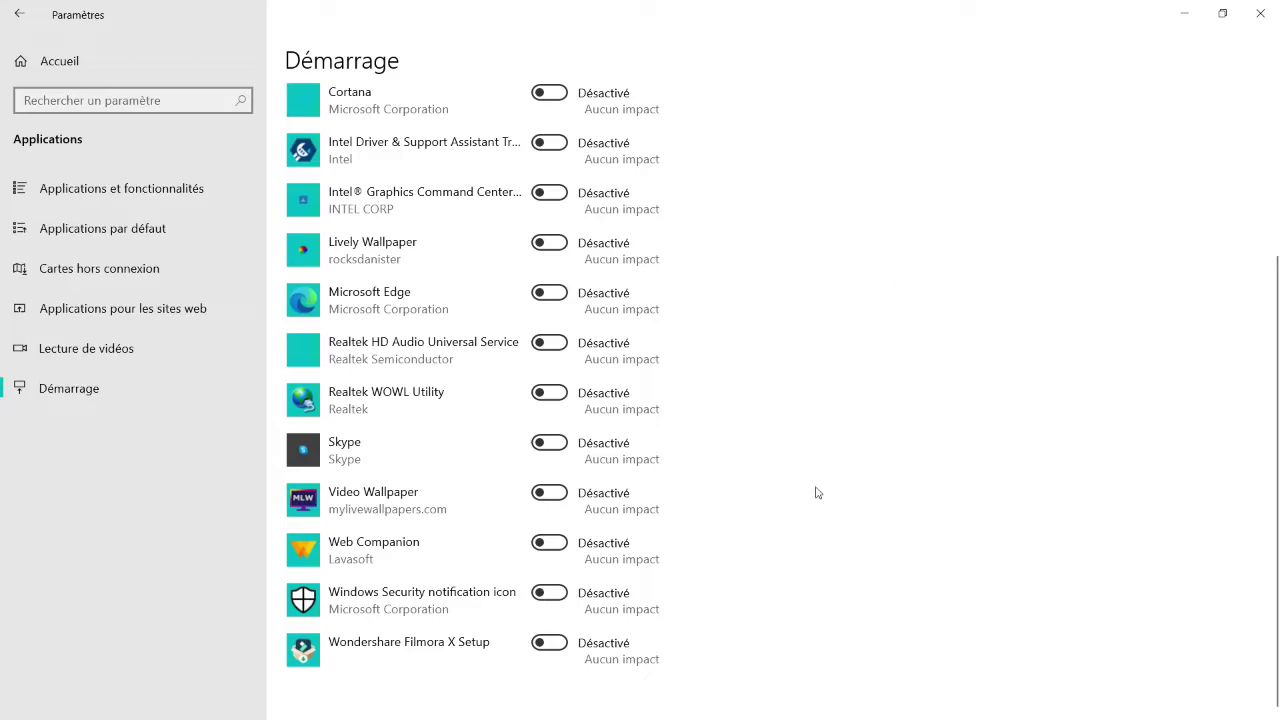
pyautogui.scroll(5, 760, 526)
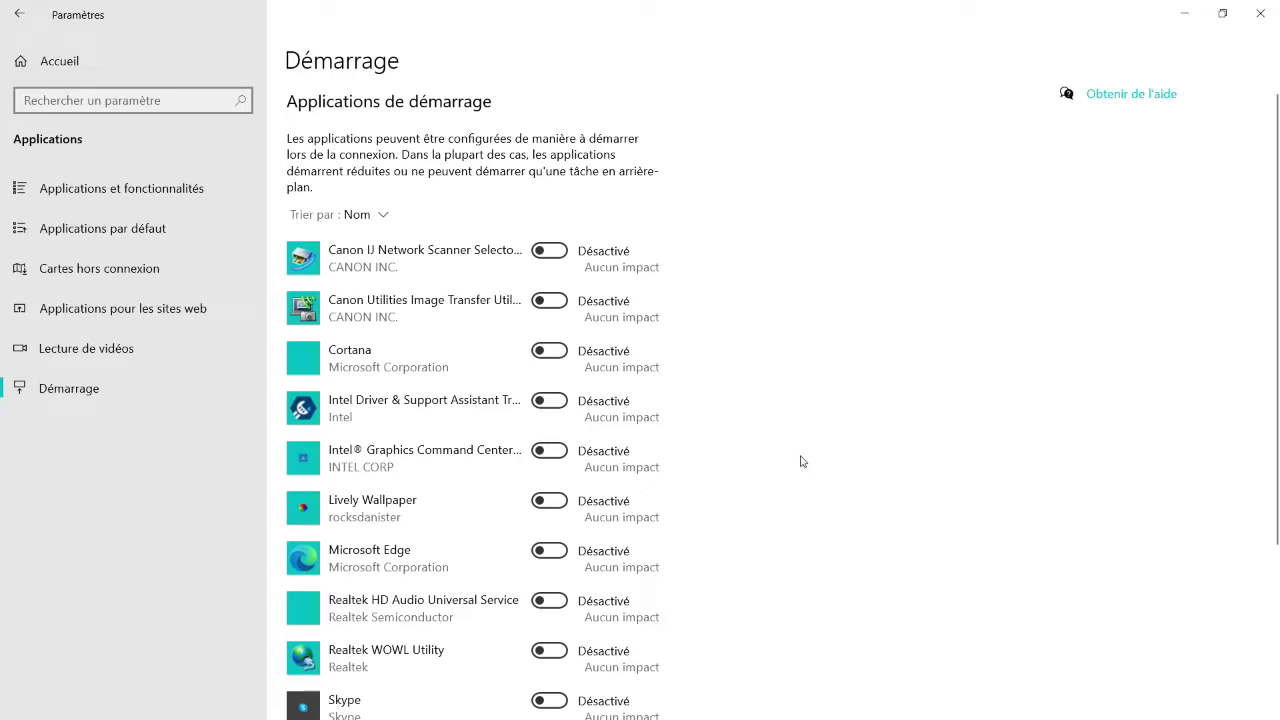
pyautogui.click(1260, 14)
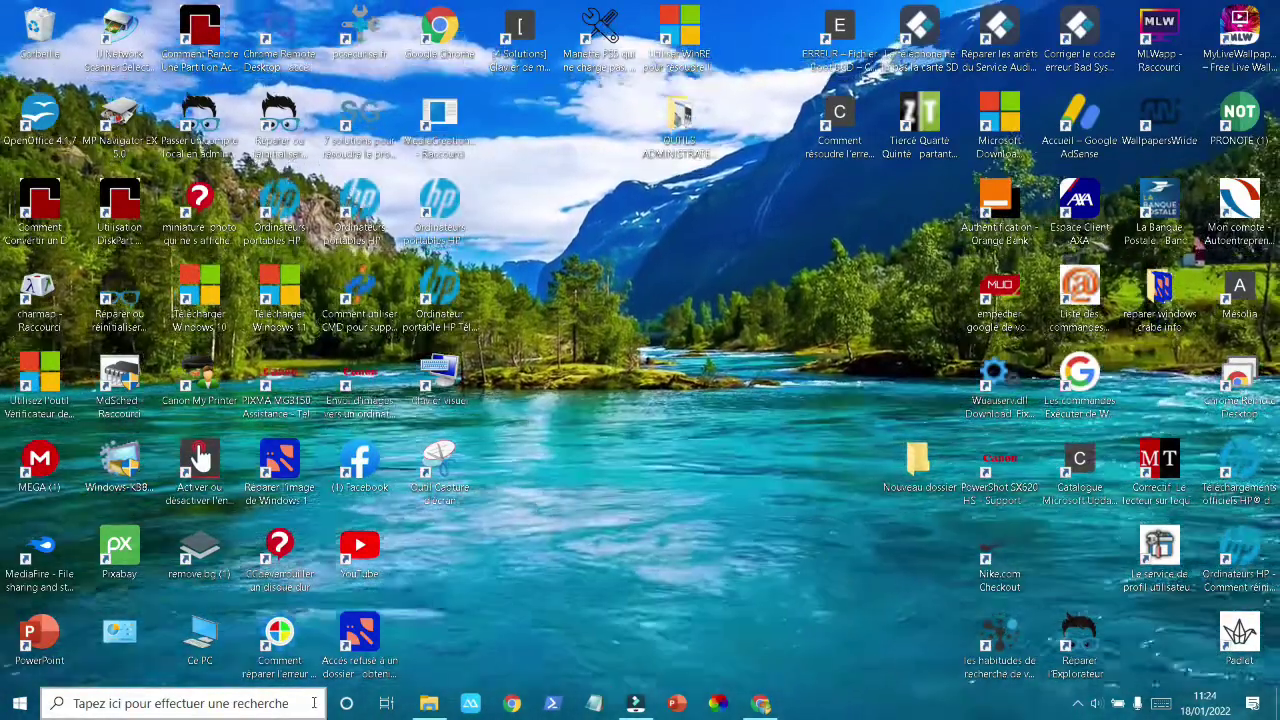
# Search Windows for panneau and open Panneau de configuration
pyautogui.click(314, 703)
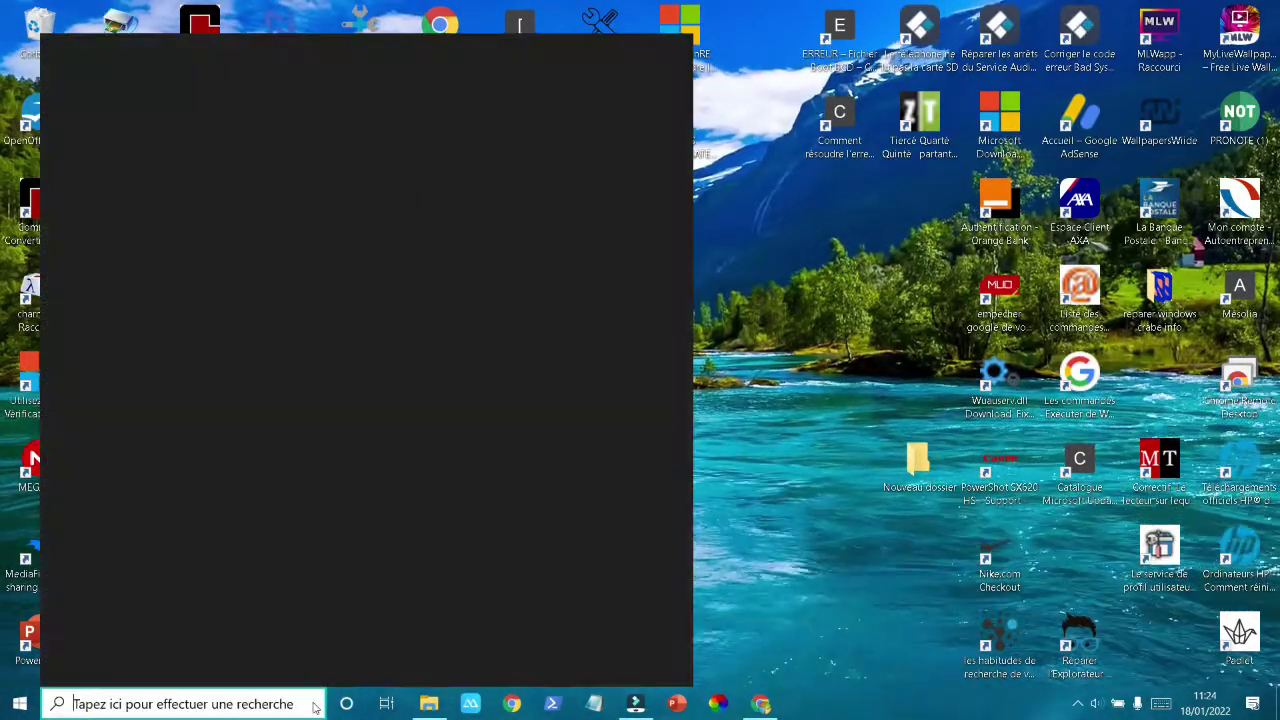
pyautogui.write('pa')
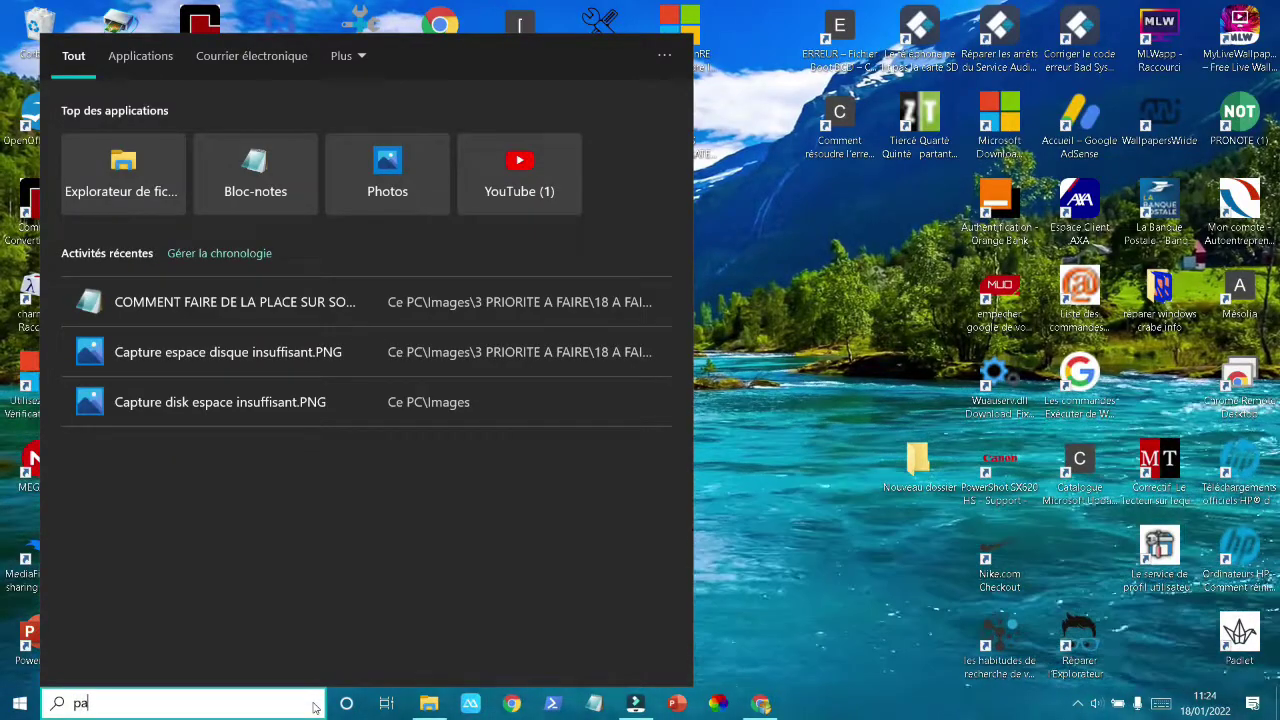
pyautogui.write('nneau')
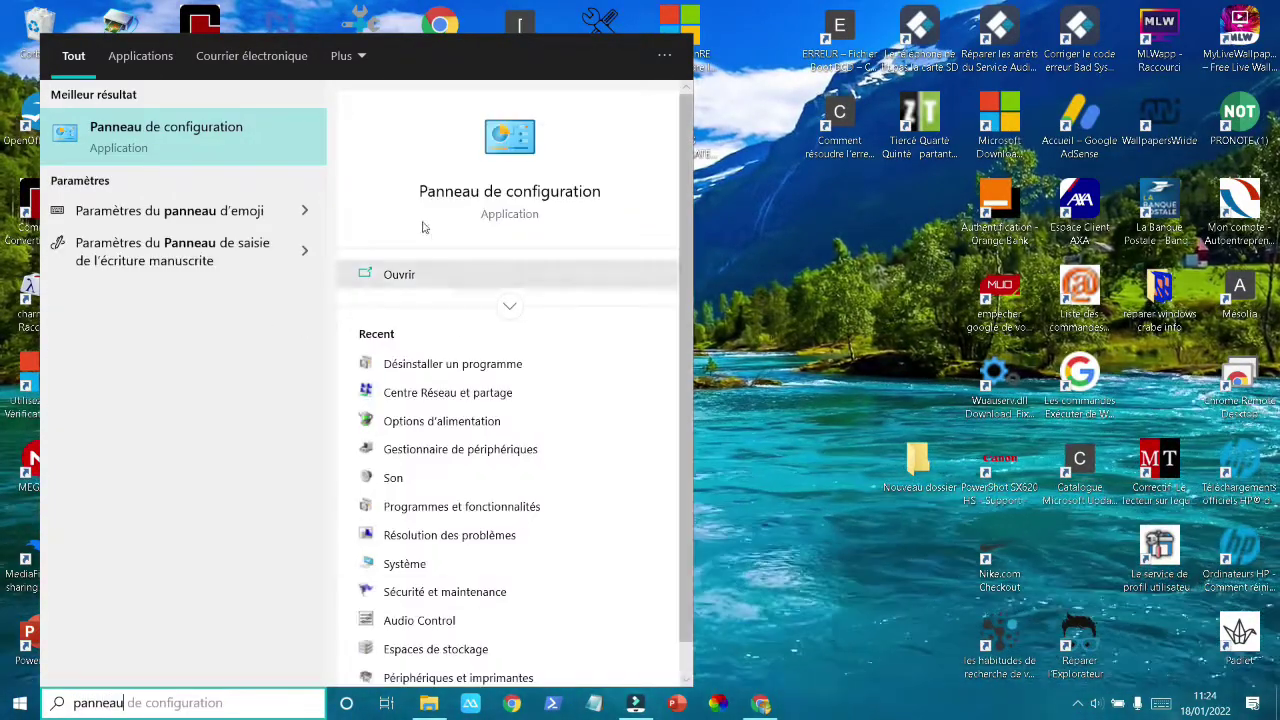
pyautogui.click(248, 154)
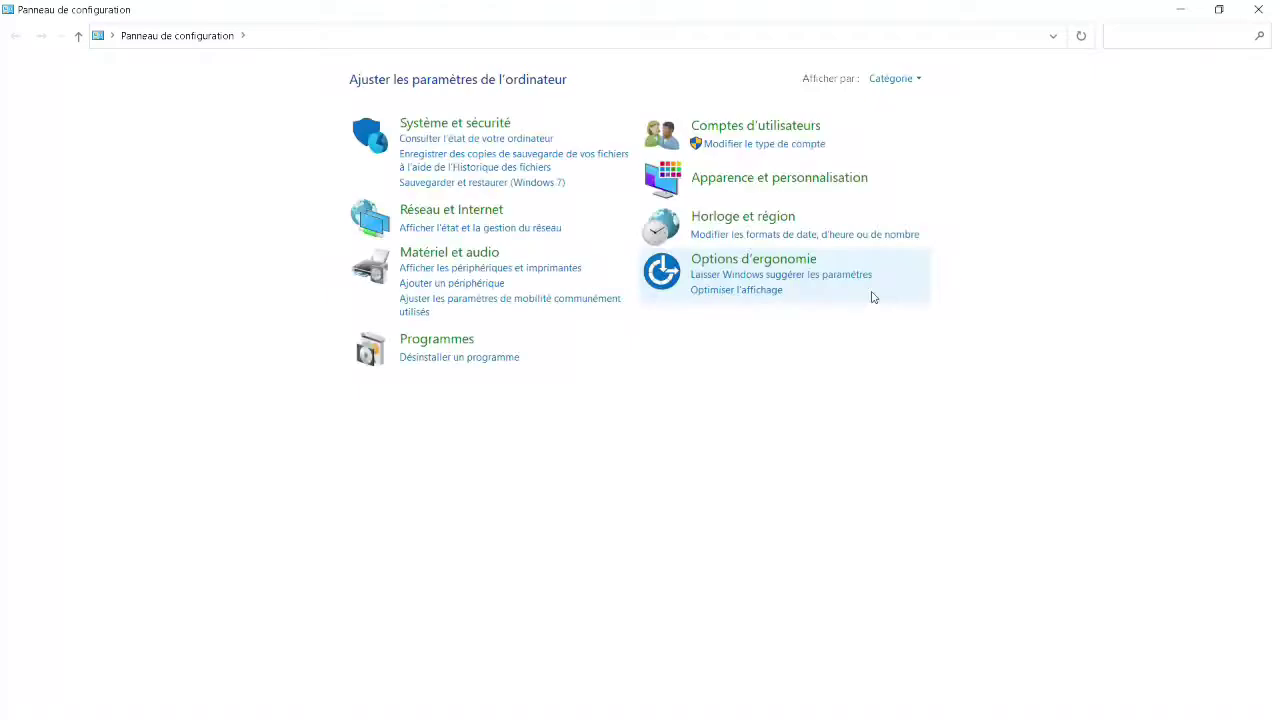
# Display the Control Panel by Catégorie and open the list for uninstalling programs under Programmes
pyautogui.click(893, 79)
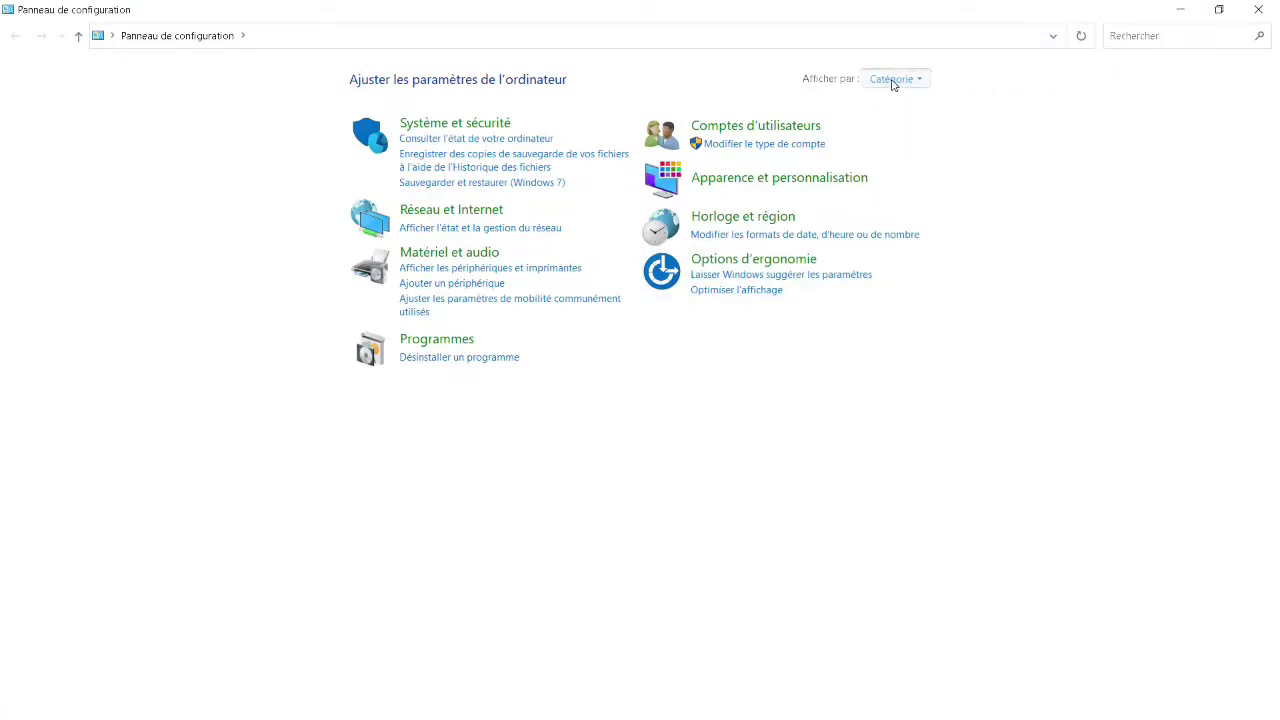
pyautogui.click(899, 101)
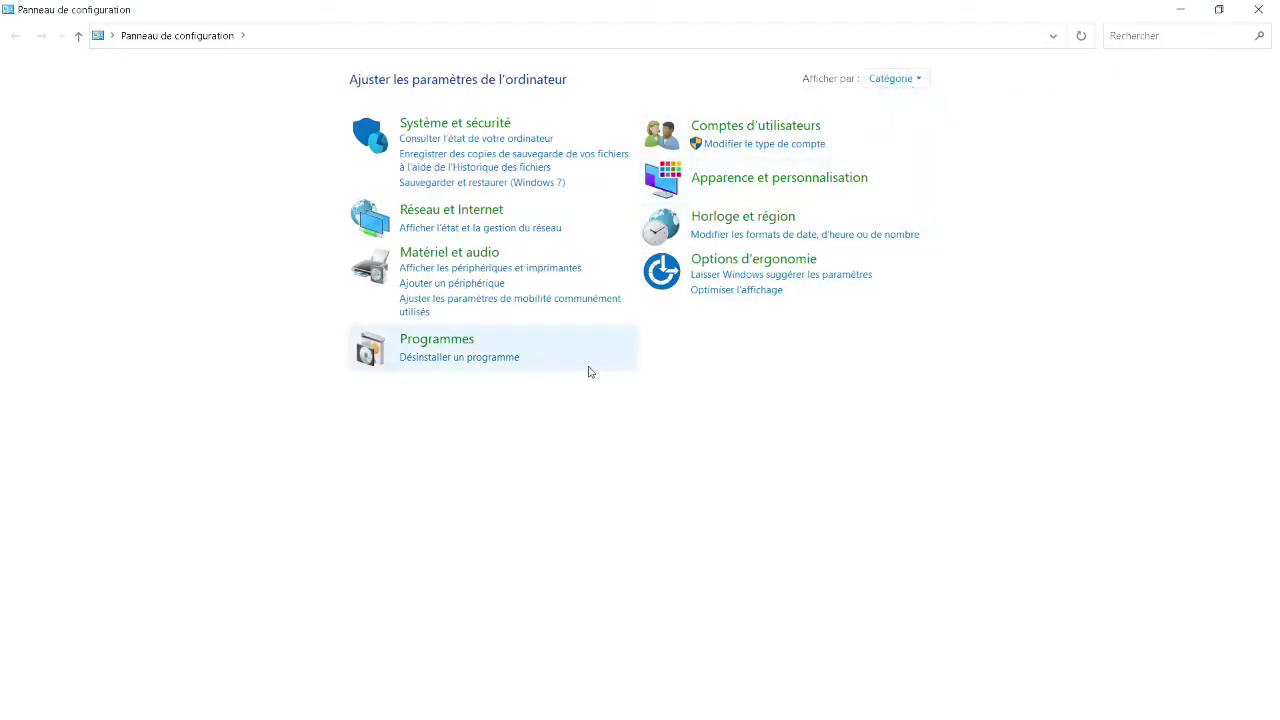
pyautogui.click(505, 362)
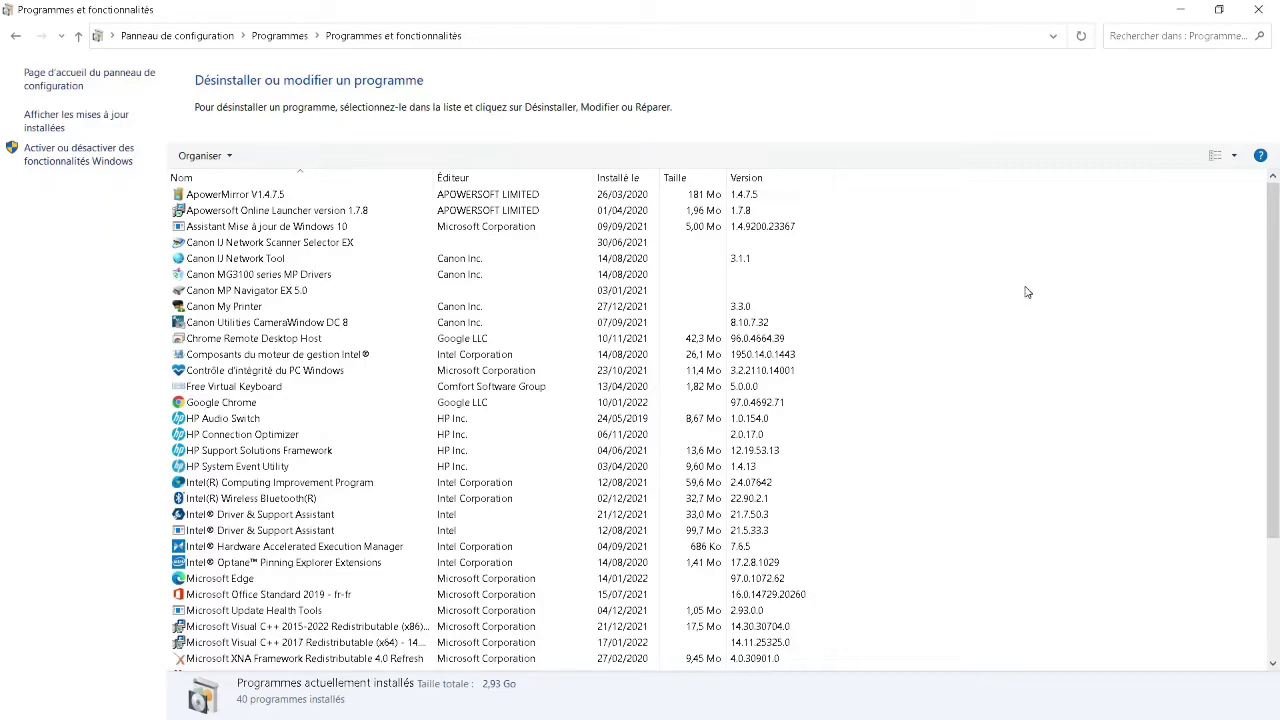
# Look through the installed programs and start uninstalling Apowersoft Online Launcher version 1.7.8
pyautogui.scroll(-2, 800, 400)
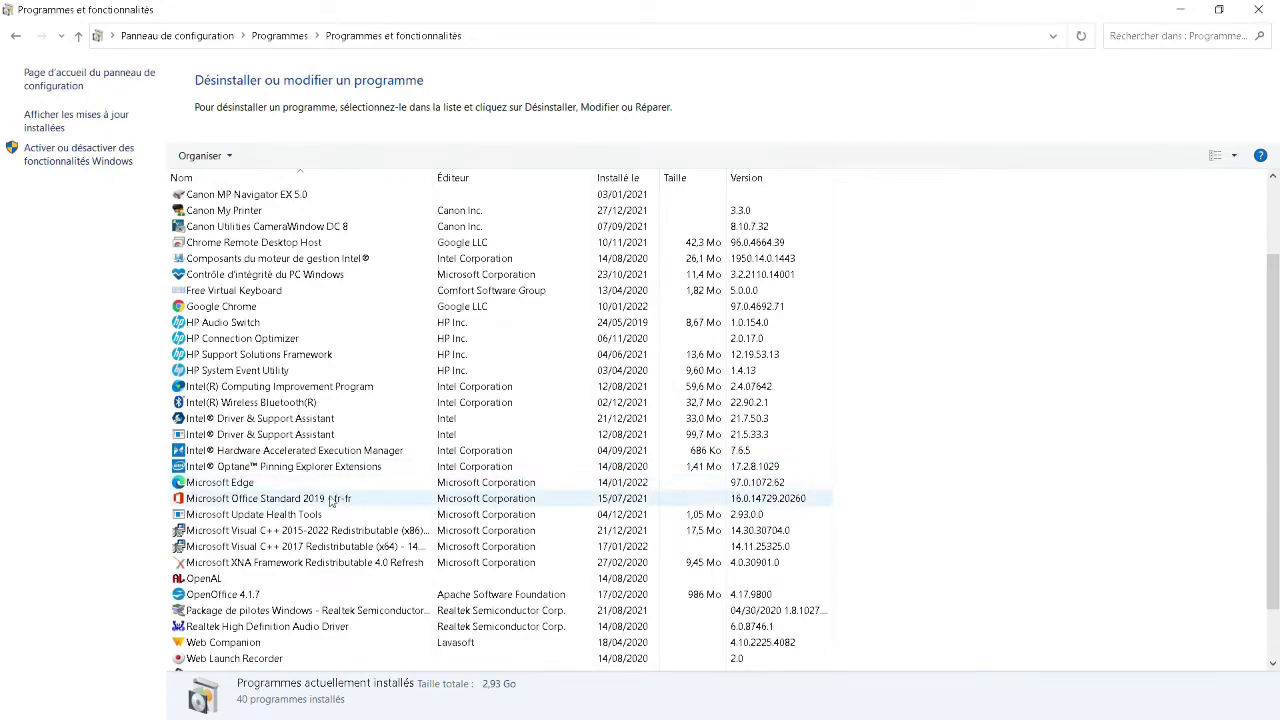
pyautogui.click(280, 485)
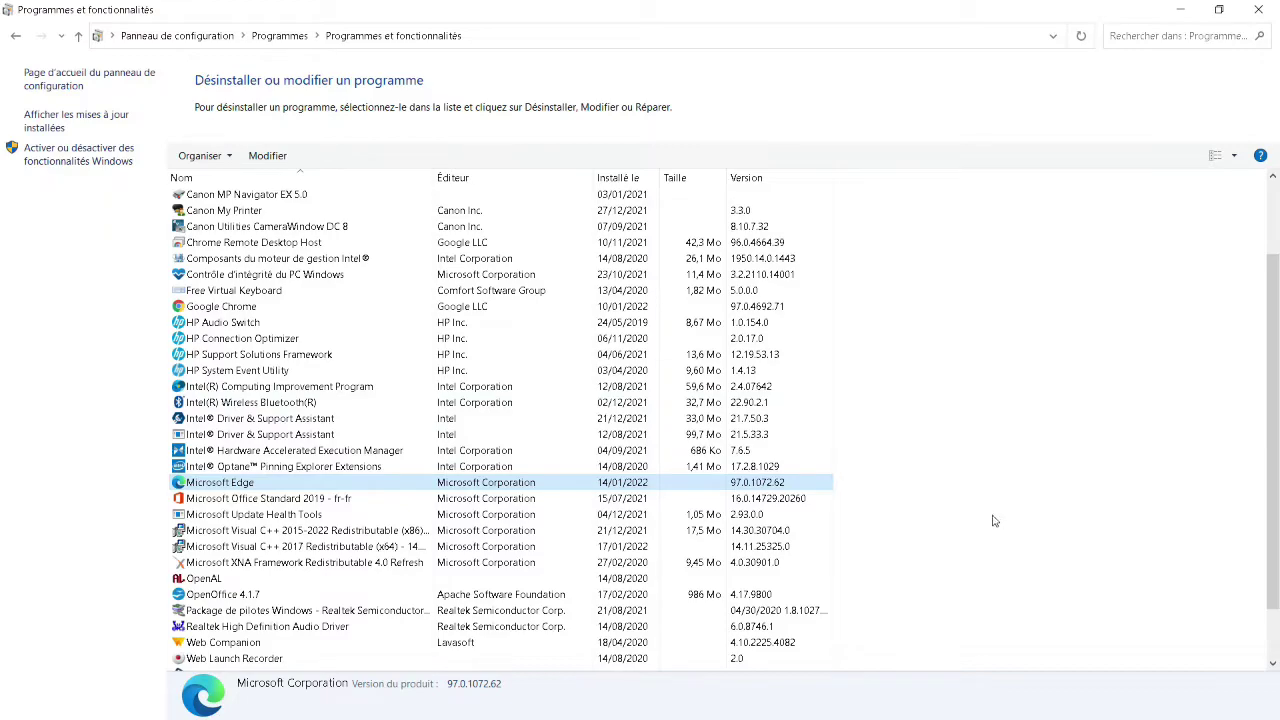
pyautogui.scroll(-1, 1000, 522)
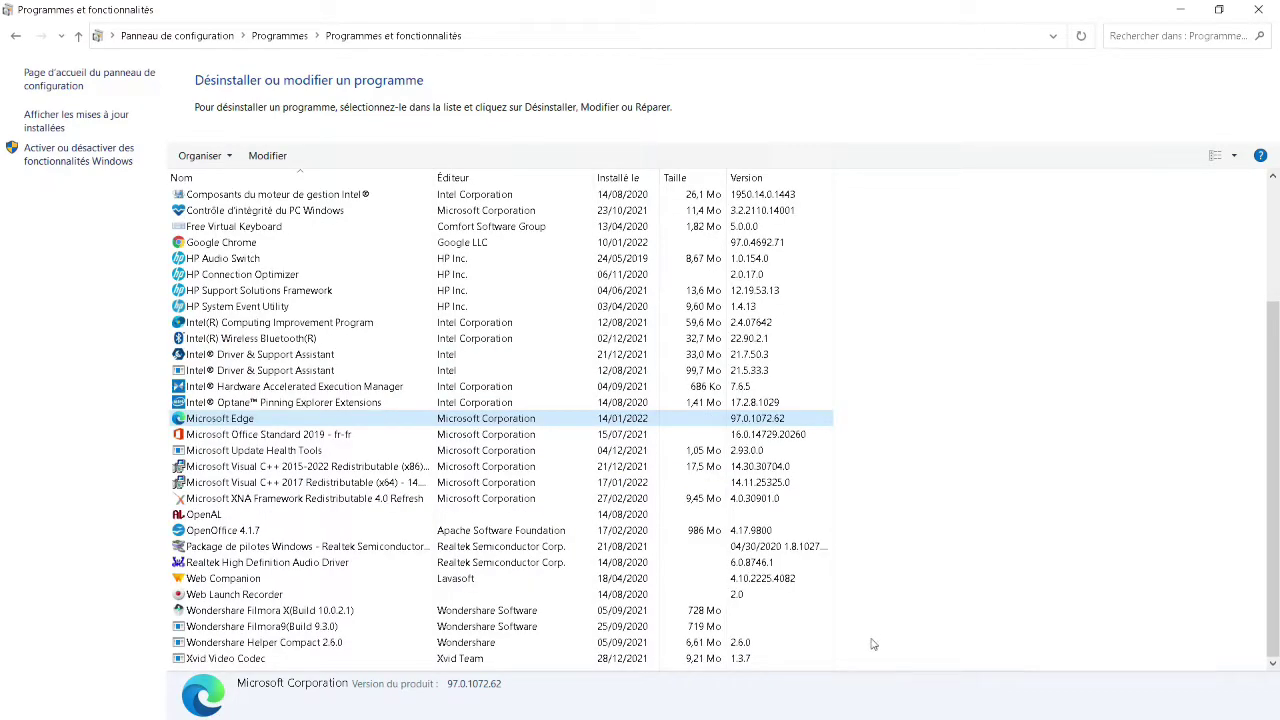
pyautogui.scroll(3, 295, 420)
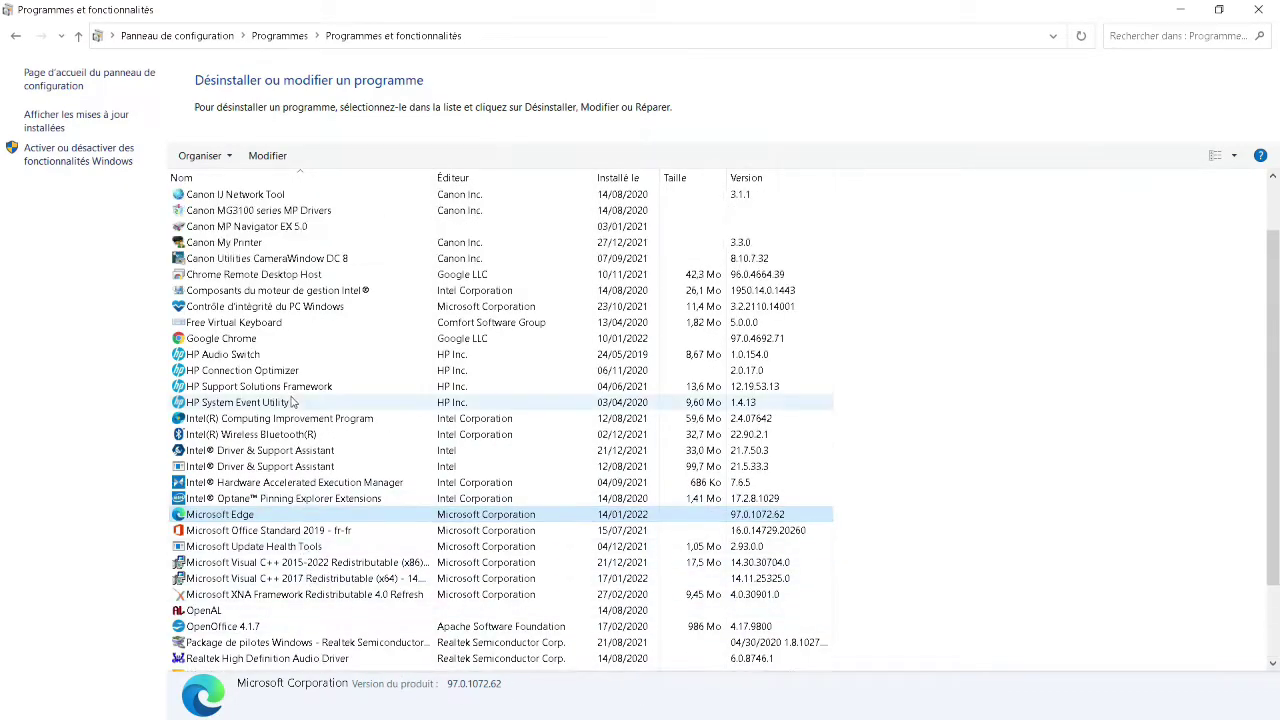
pyautogui.click(266, 209)
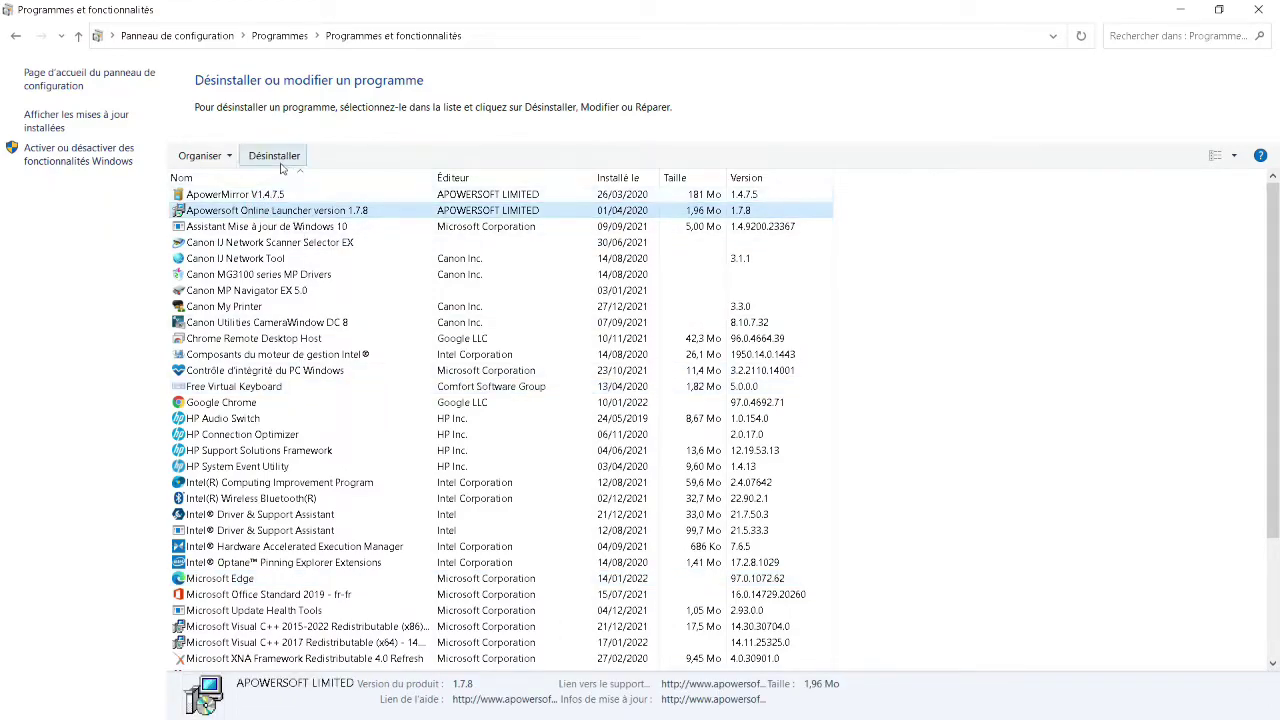
pyautogui.click(276, 157)
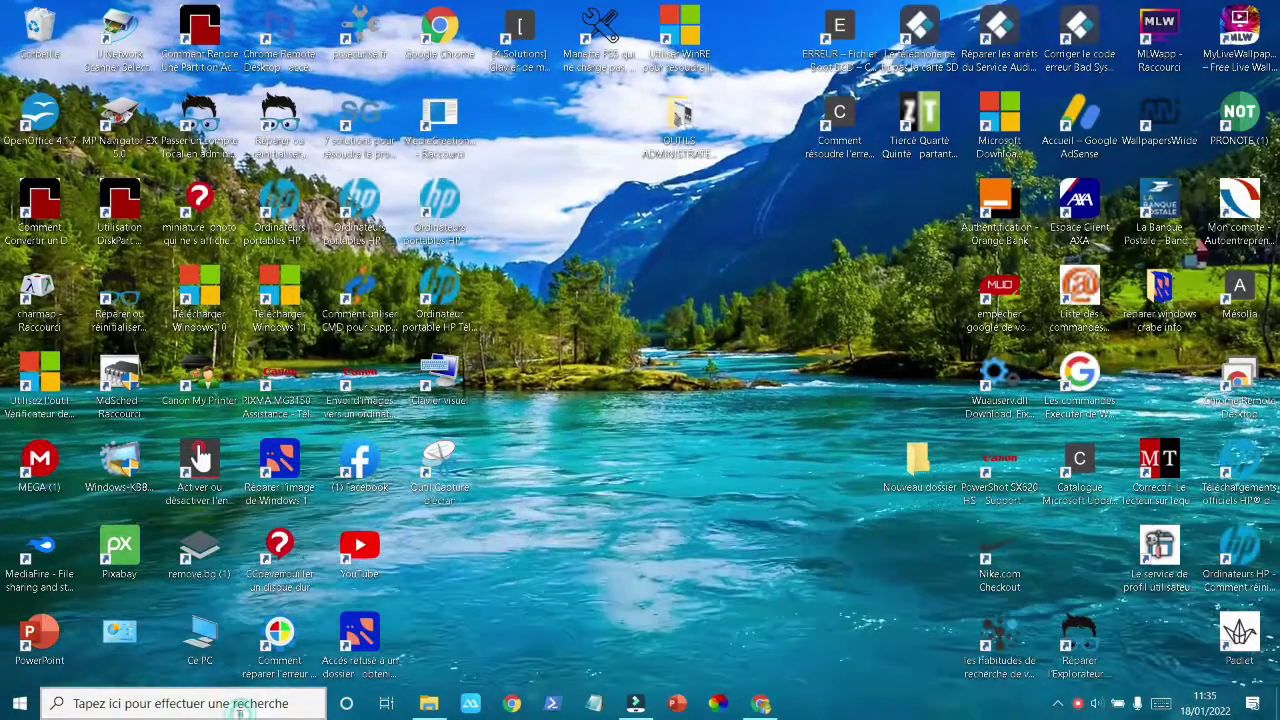
# Search Windows for parametre sy, open the advanced system settings and move the Propriétés système dialog to the middle of the desktop
pyautogui.click(238, 708)
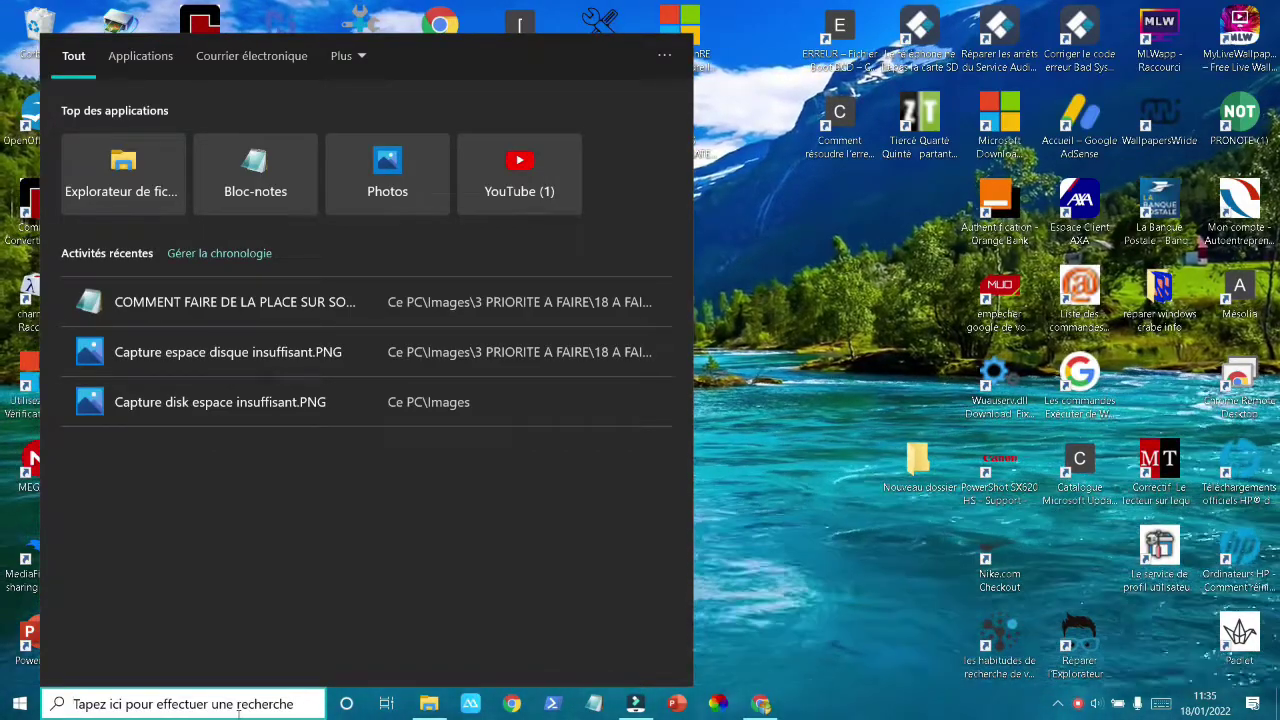
pyautogui.write('param')
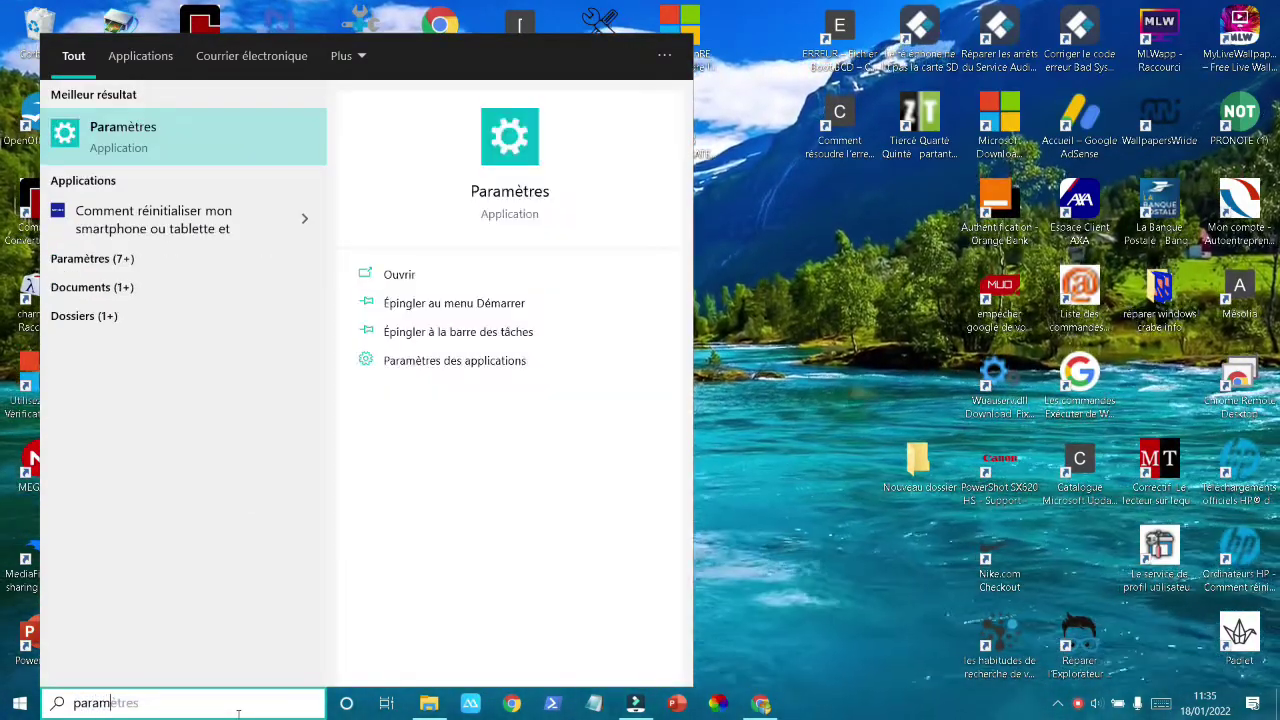
pyautogui.write('etre ')
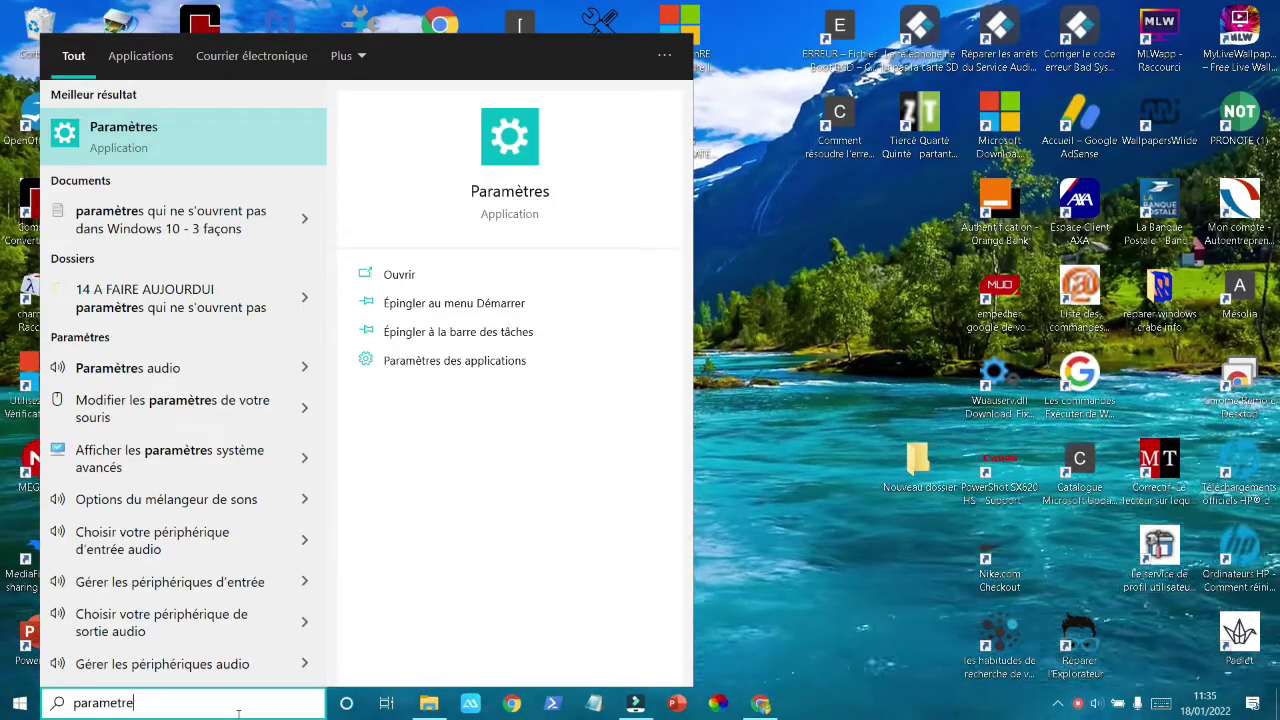
pyautogui.write('sy')
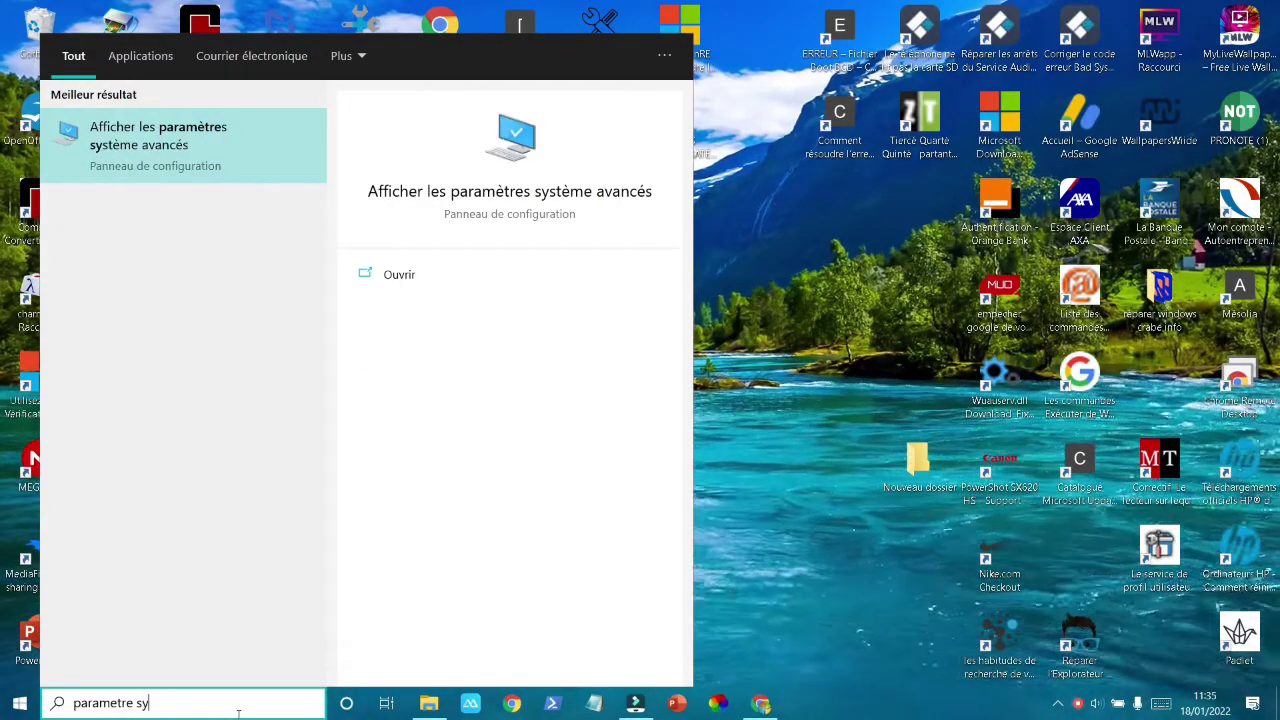
pyautogui.click(165, 160)
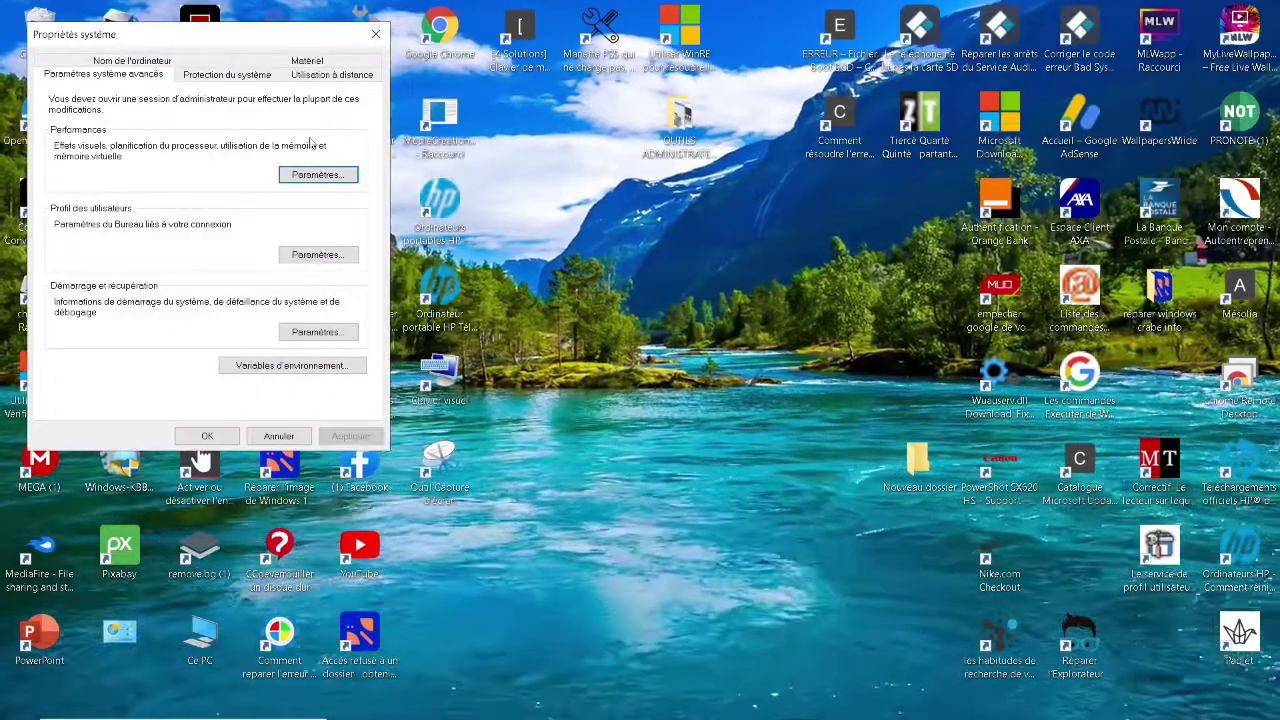
pyautogui.moveTo(200, 34); pyautogui.dragTo(672, 167)
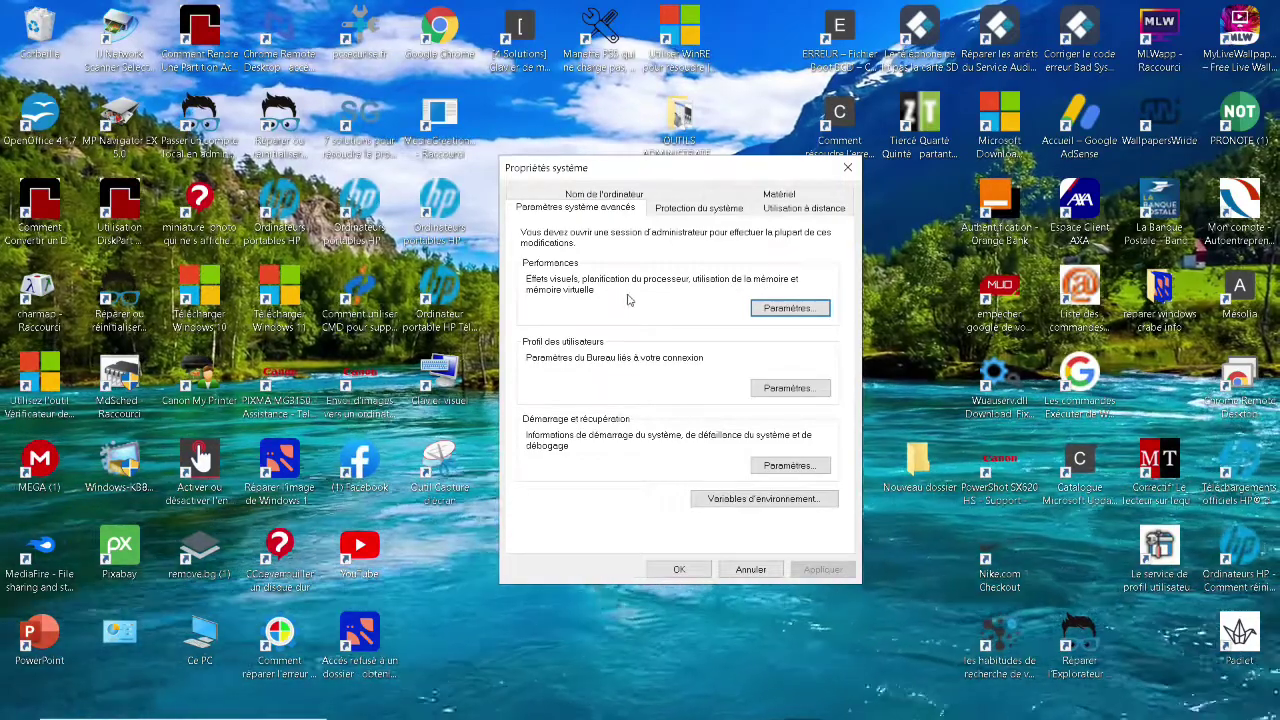
# Set the visual effects in the Performances settings to Ajuster afin d'obtenir les meilleures performances and confirm
pyautogui.click(772, 309)
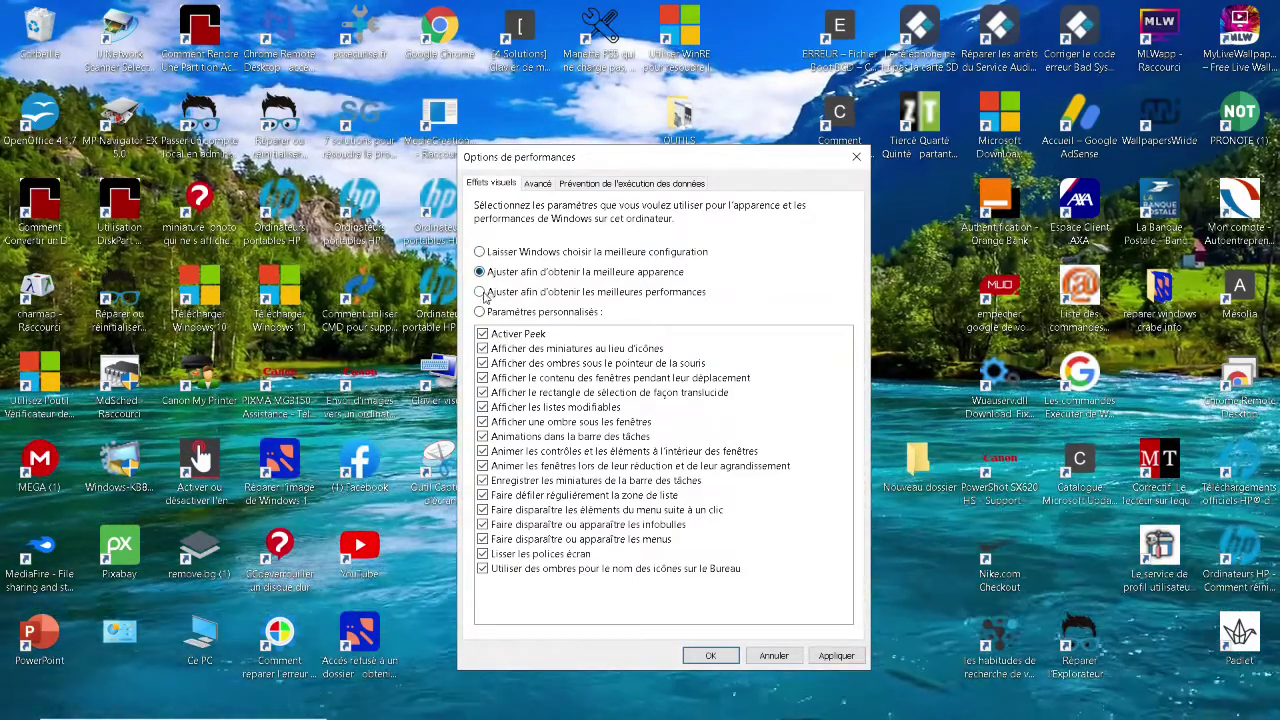
pyautogui.click(484, 292)
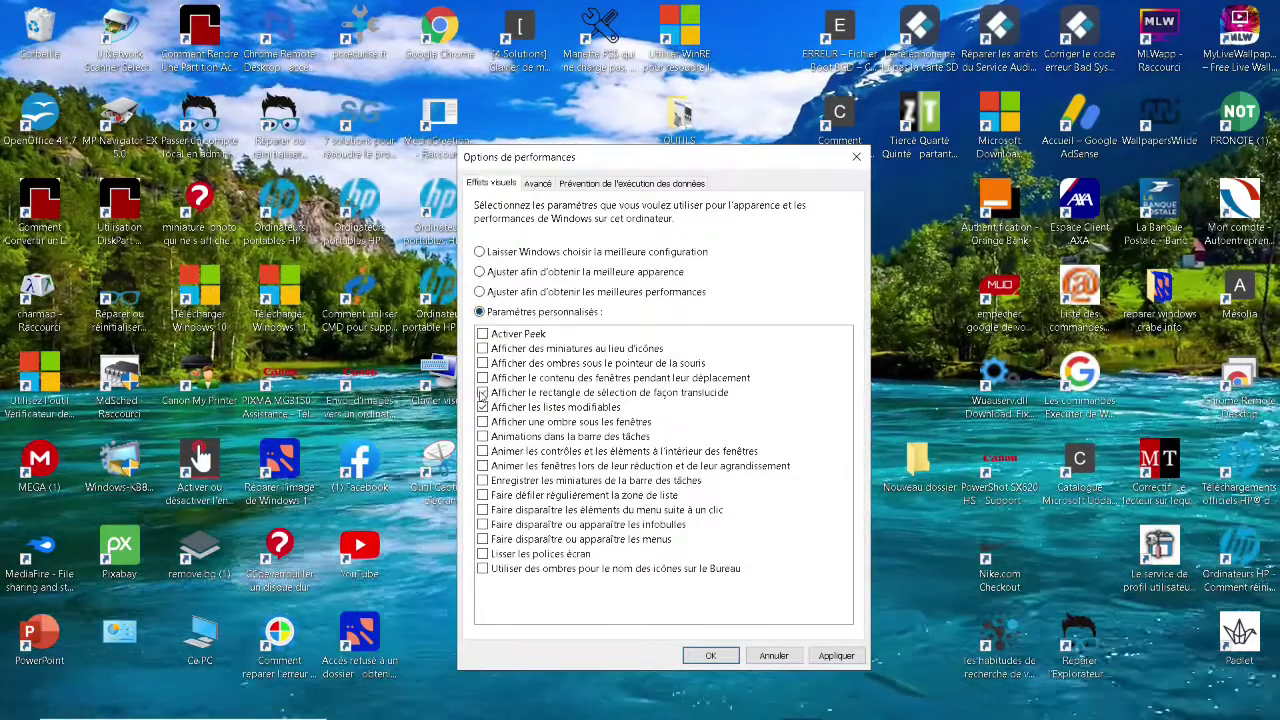
pyautogui.click(483, 392)
pyautogui.click(483, 407)
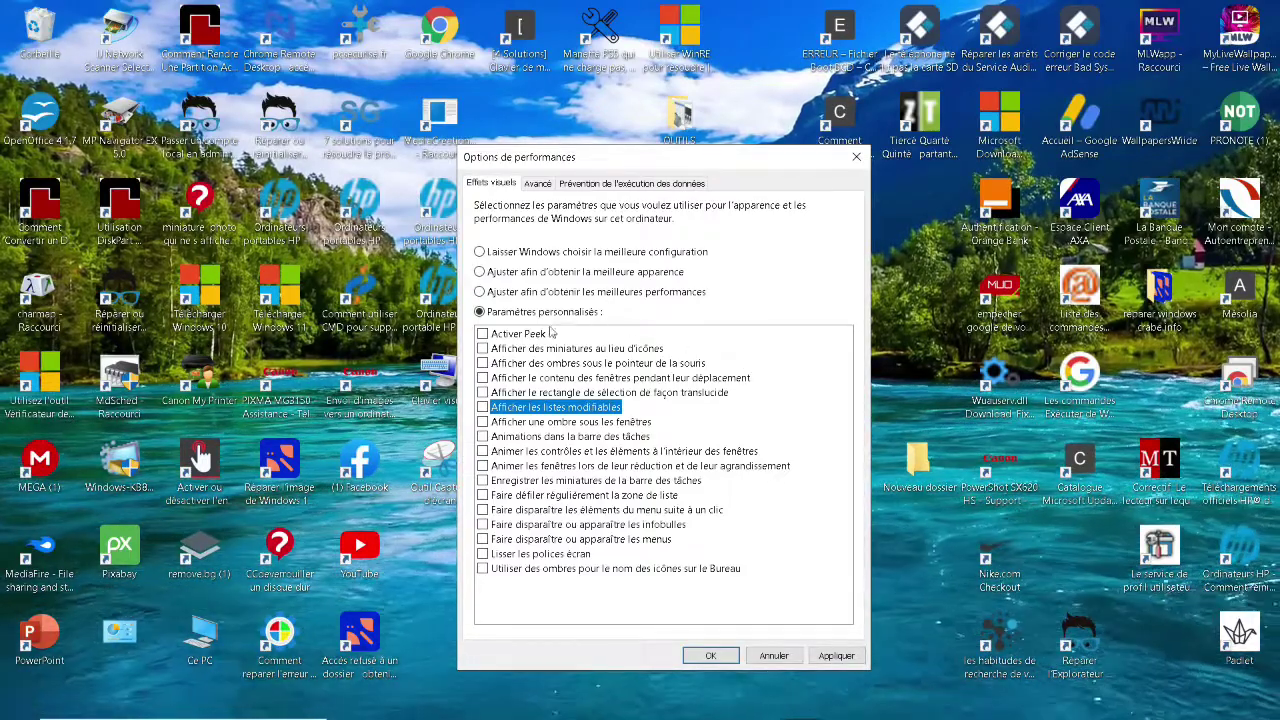
pyautogui.click(484, 292)
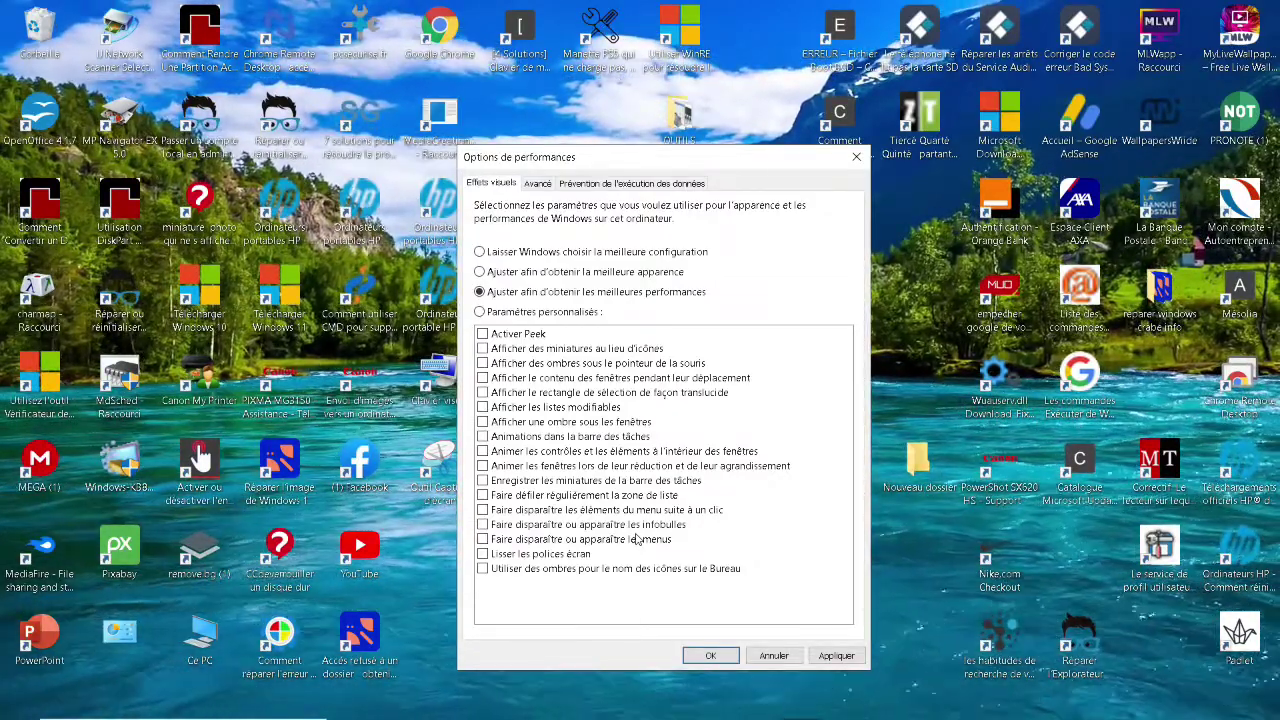
pyautogui.click(710, 655)
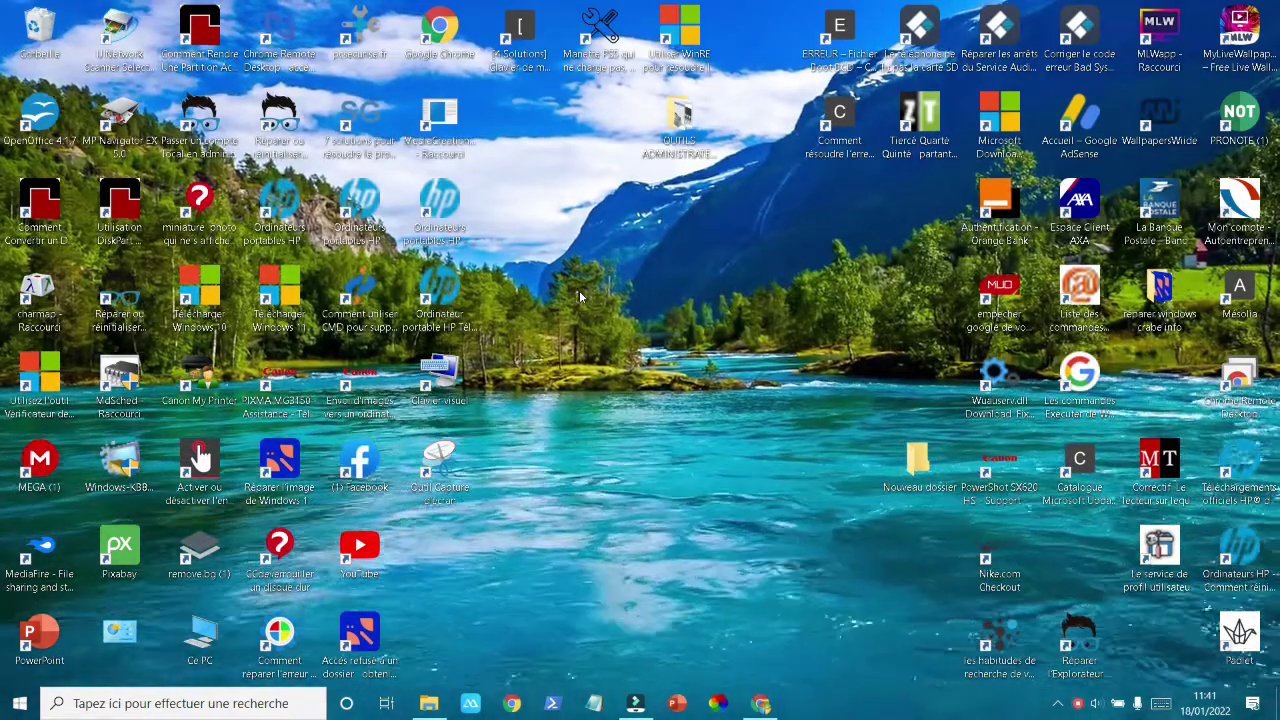
# Open Mise à jour et sécurité in the Windows settings and check for Windows updates
pyautogui.press('super+x')
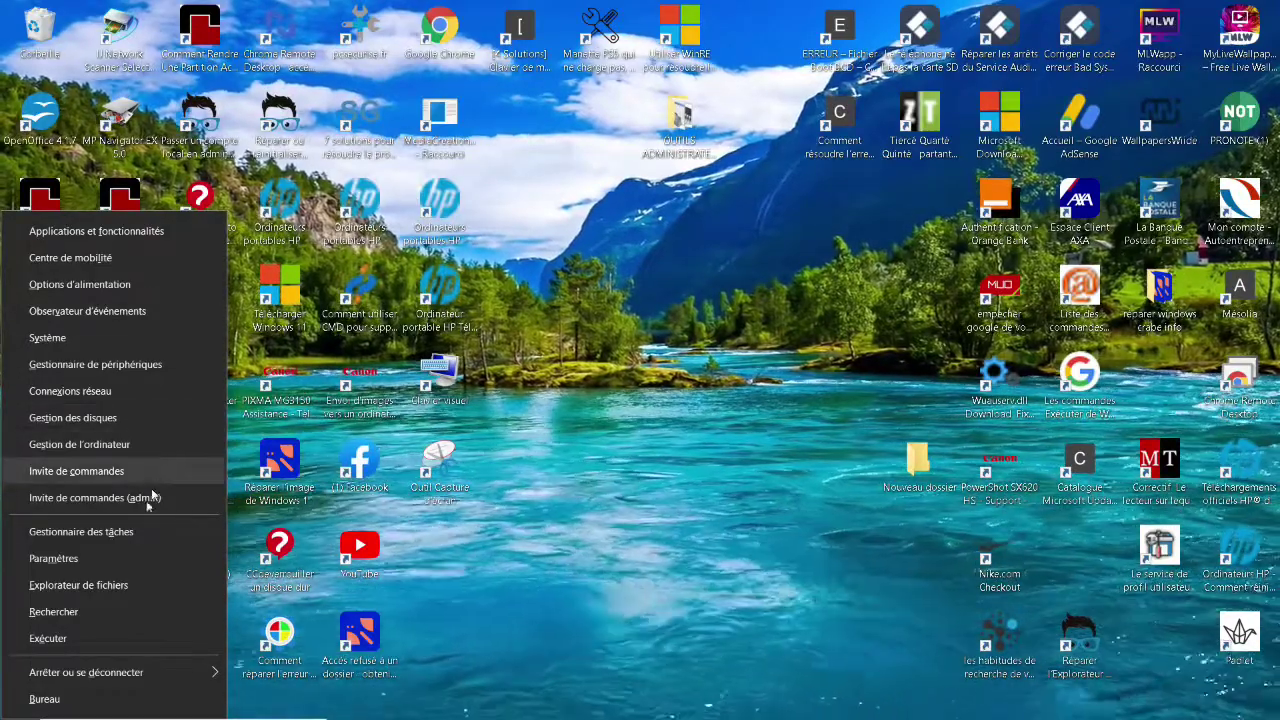
pyautogui.click(93, 556)
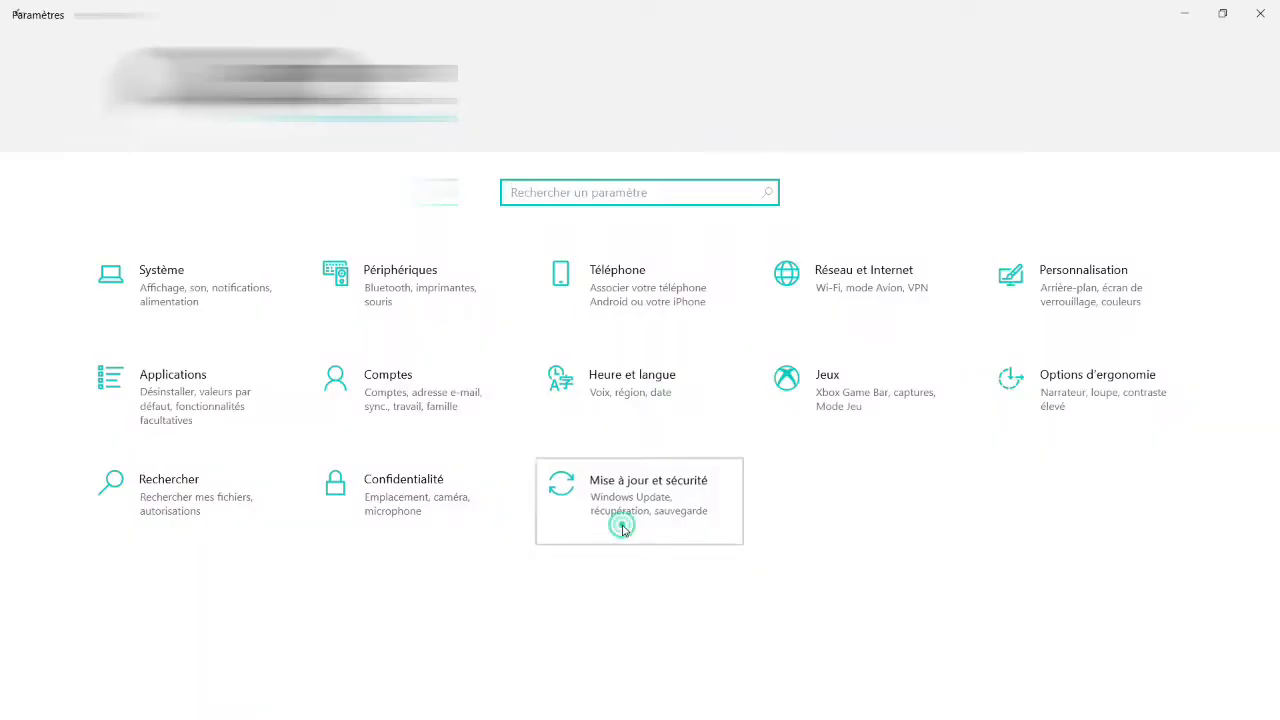
pyautogui.click(612, 522)
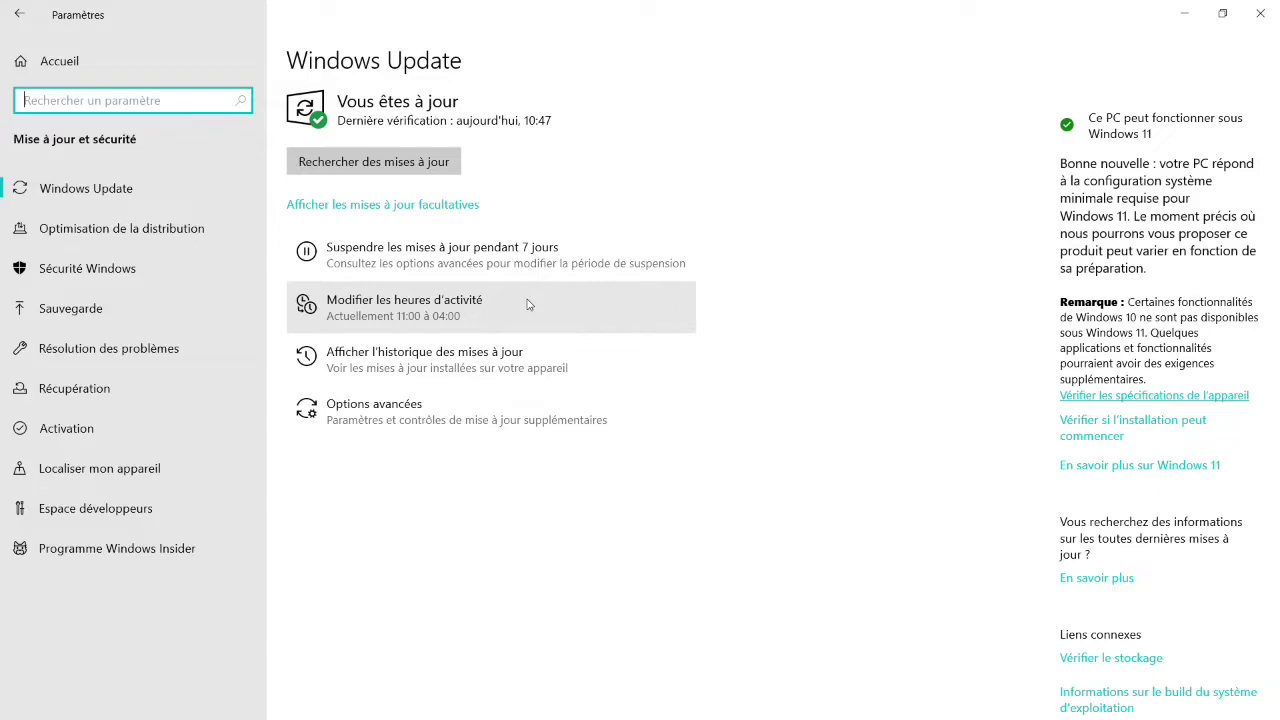
pyautogui.click(443, 160)
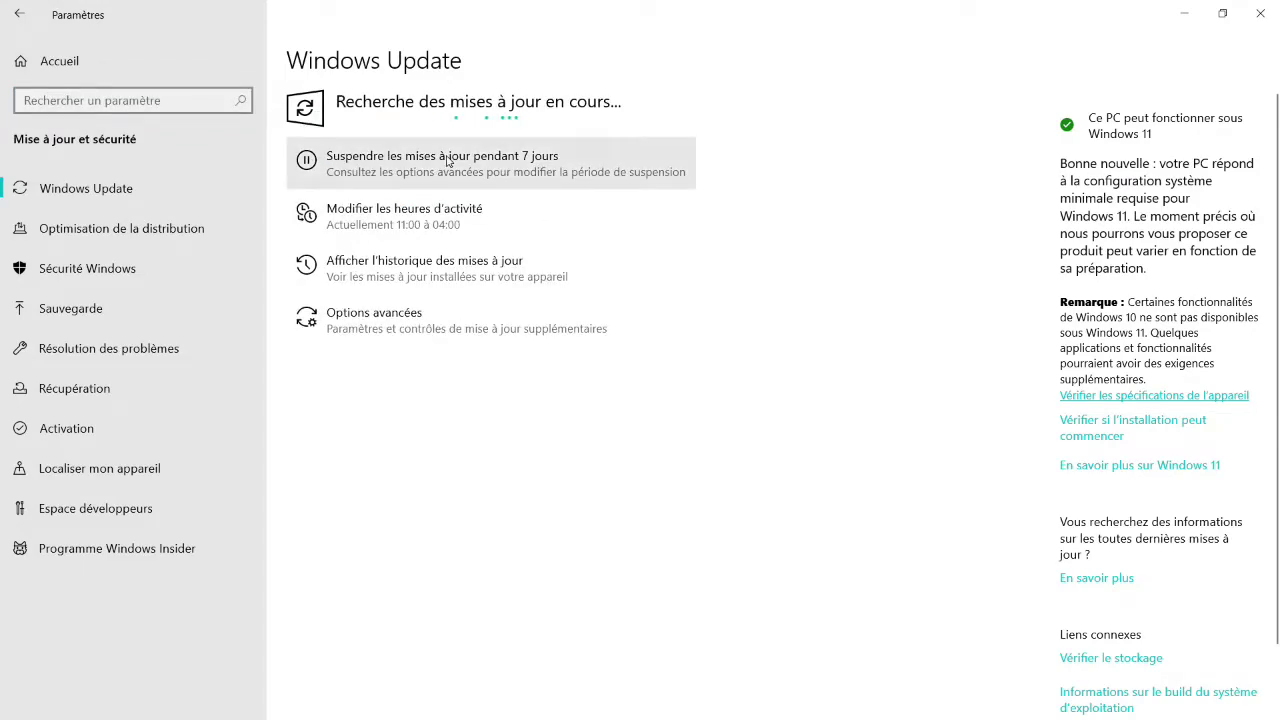